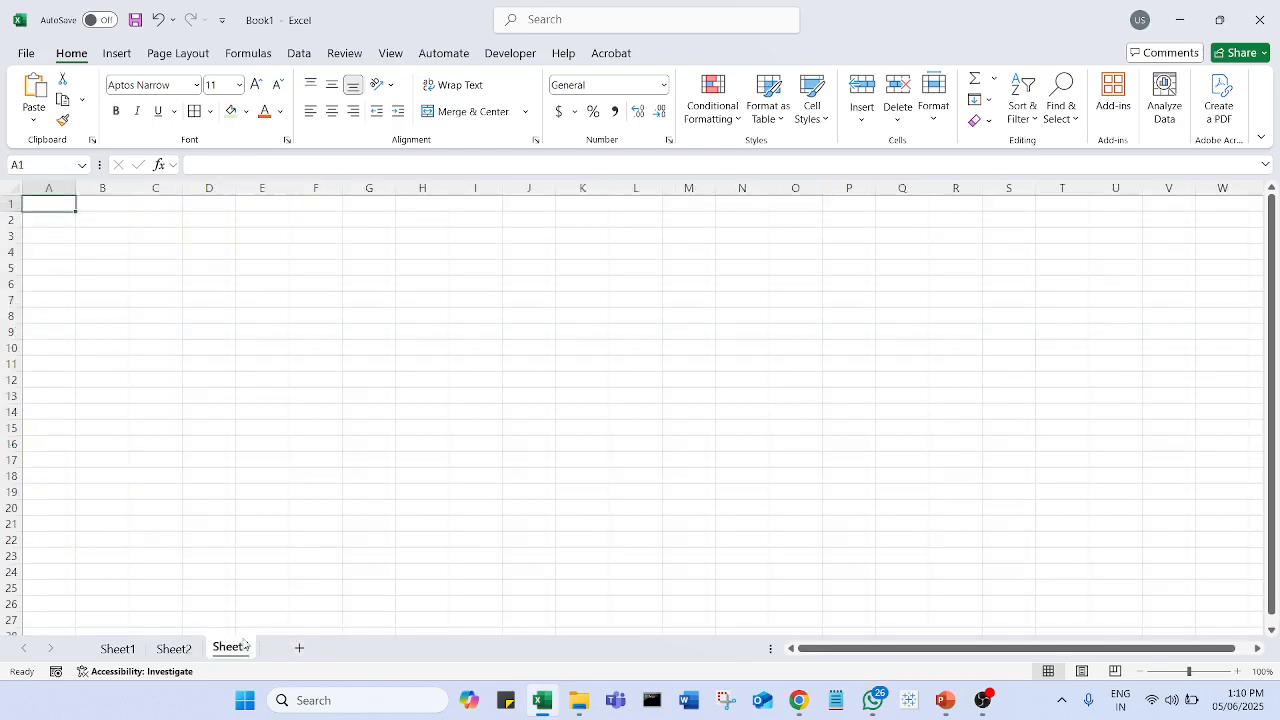
- Copy the employee name, sales target and sales achieved data (A1:C9) from Sheet2 into Sheet4 starting at cell A1
text(Excel_20_DA_NetBill_IF)
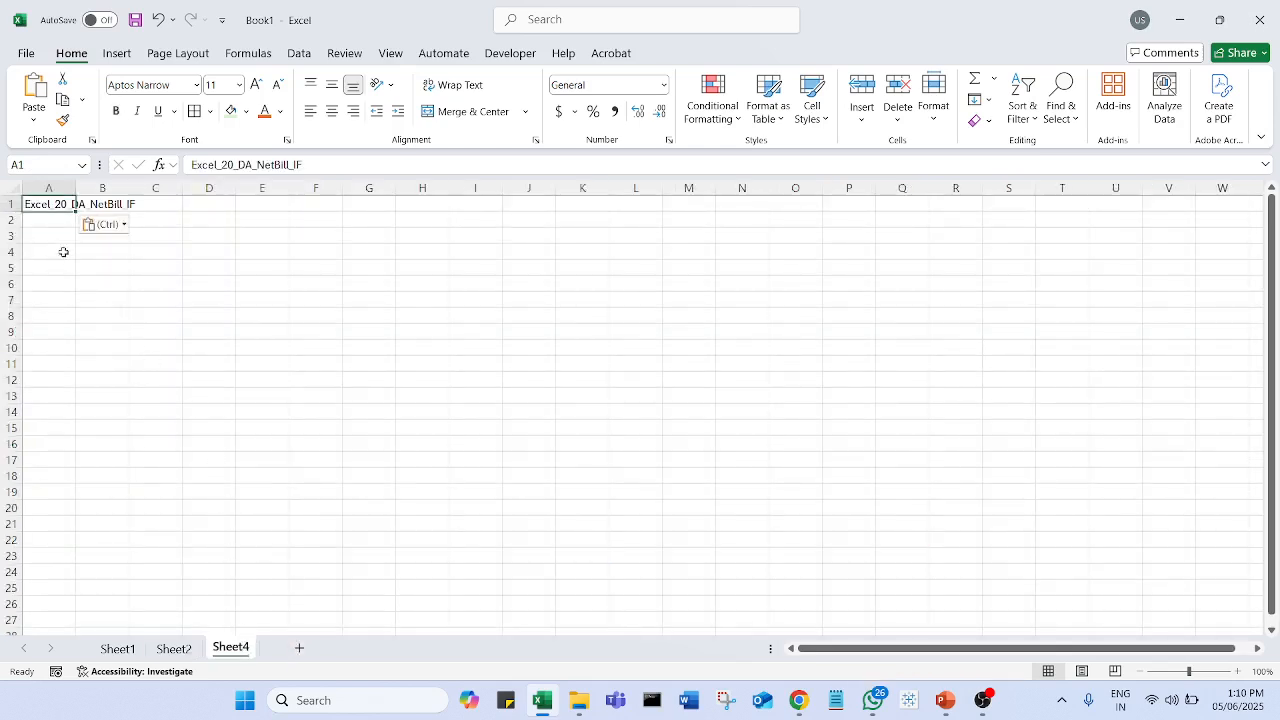
key(Delete)
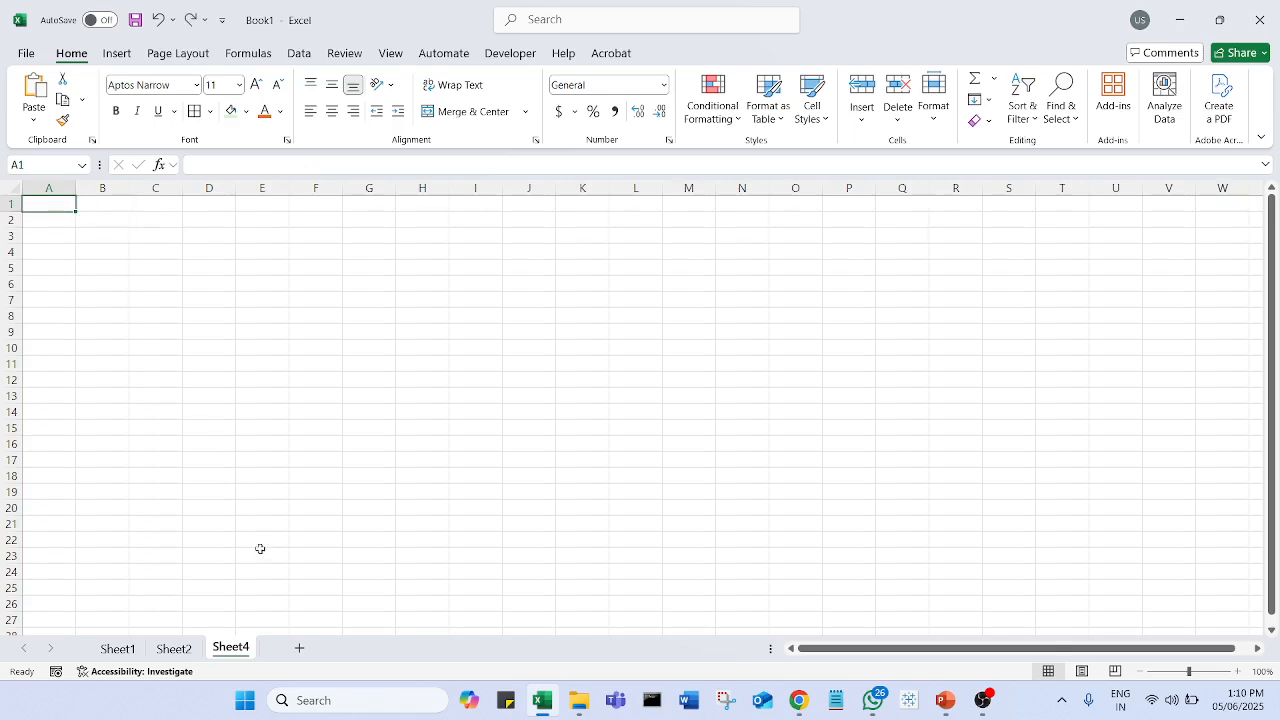
click(174, 649)
drag(90, 217, 336, 405)
key(ctrl+c)
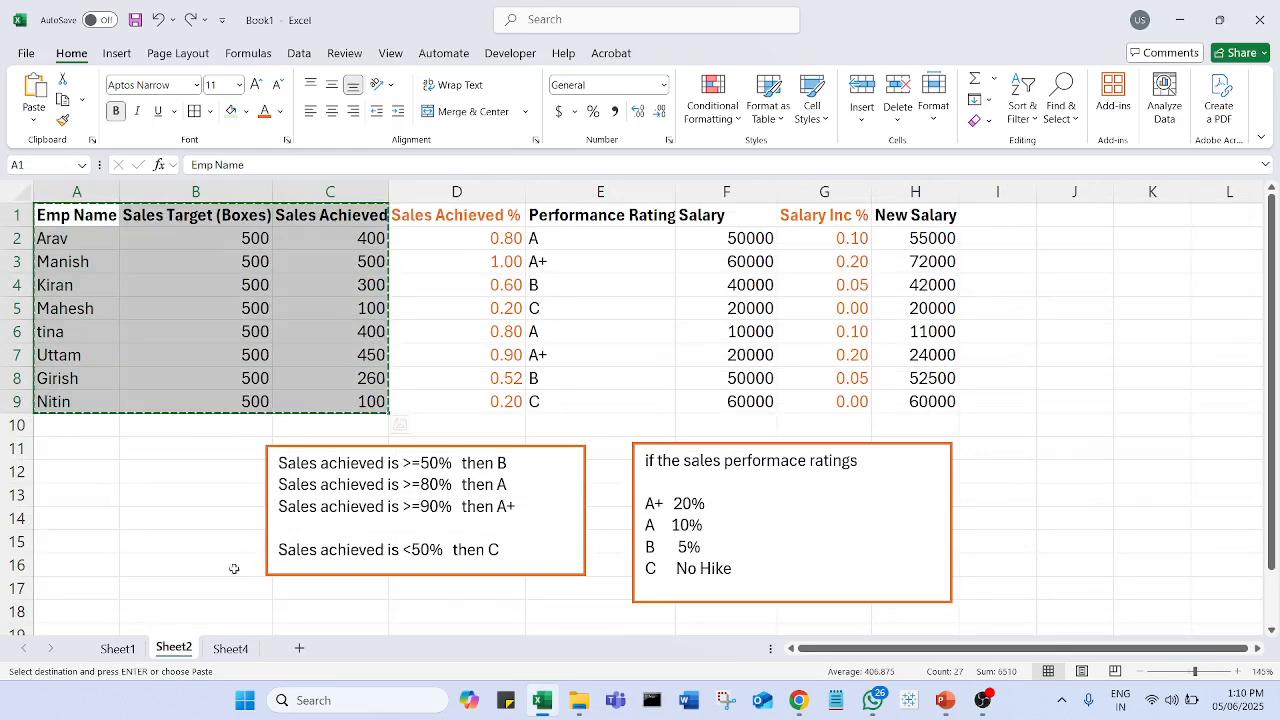
click(231, 649)
key(ctrl+v)
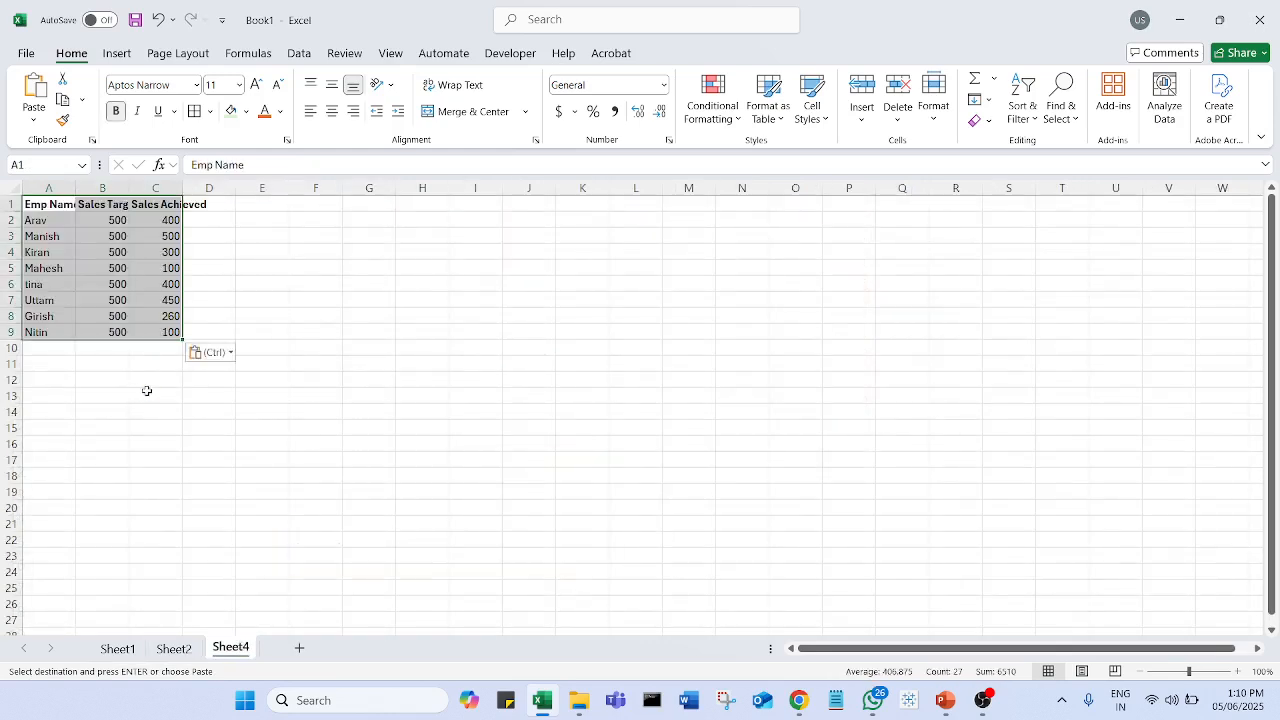
- Autofit the width of all columns on Sheet4 to their contents
click(14, 189)
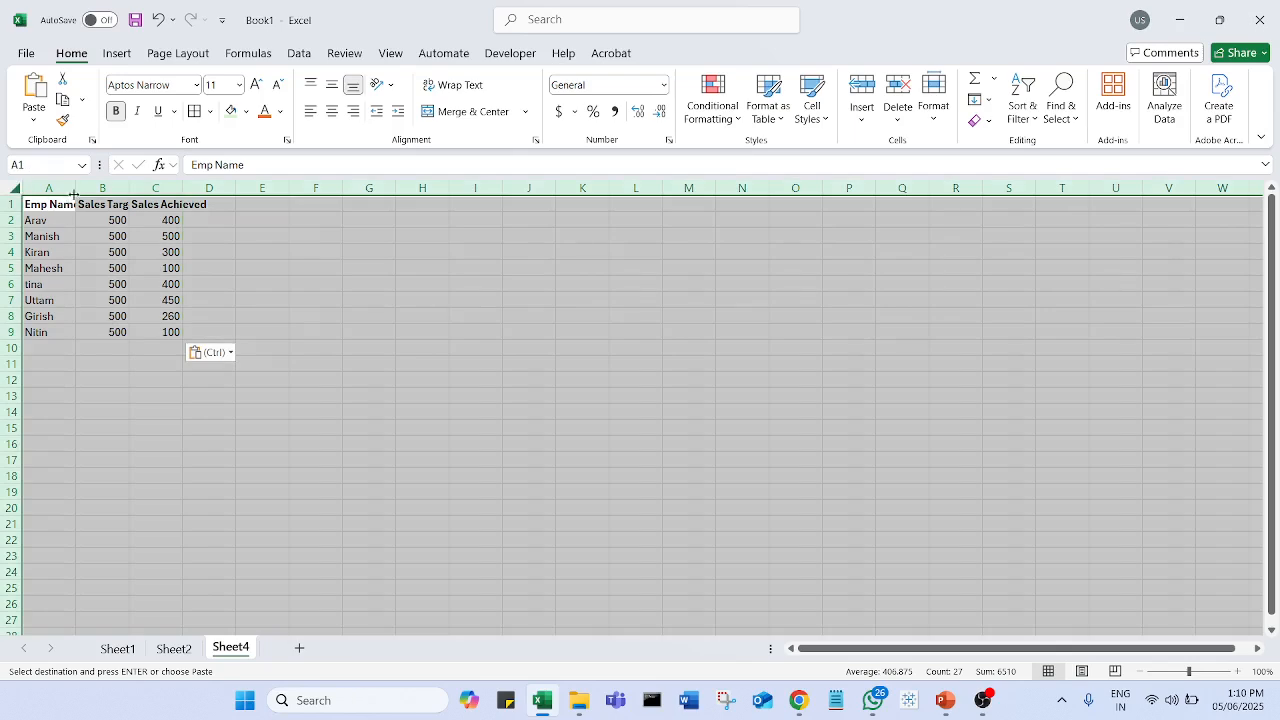
double_click(76, 188)
click(360, 322)
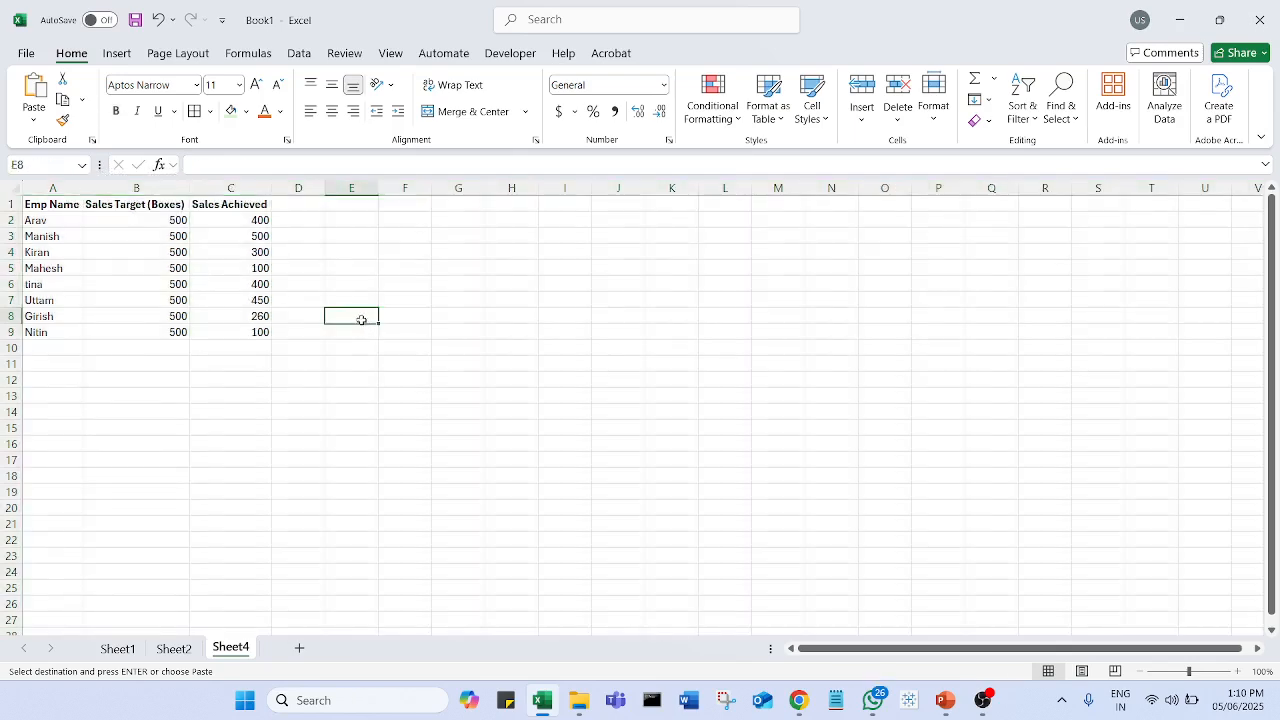
scroll(429, 394, up, 2)
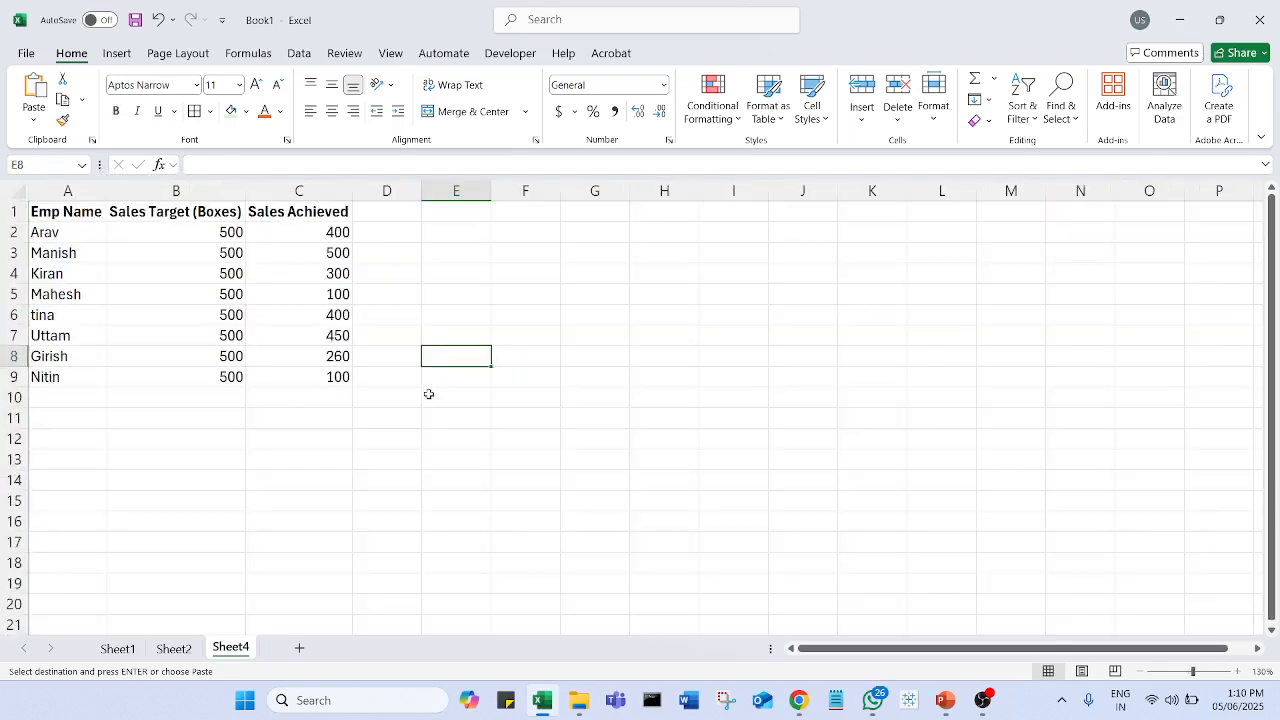
- Copy the "Sales Achieved %" header from Sheet2 into cell D1 of Sheet4 and widen column D to fit it
click(87, 219)
click(160, 213)
click(289, 211)
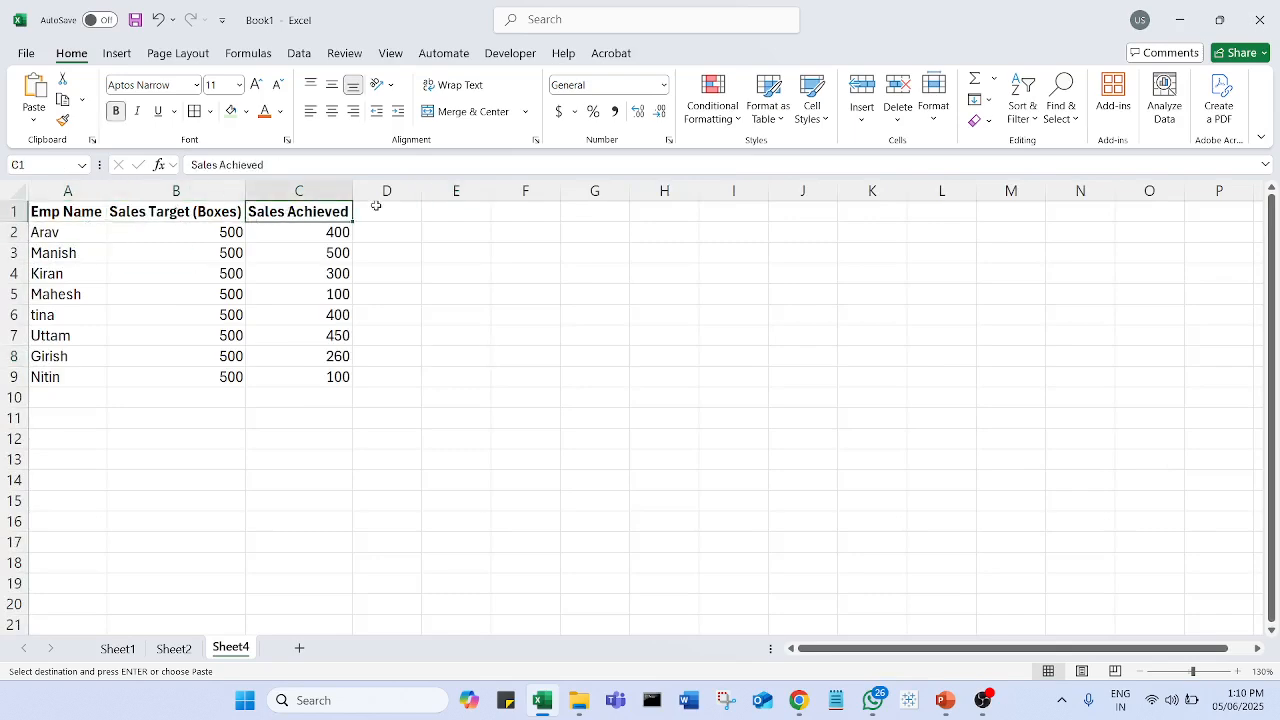
click(178, 648)
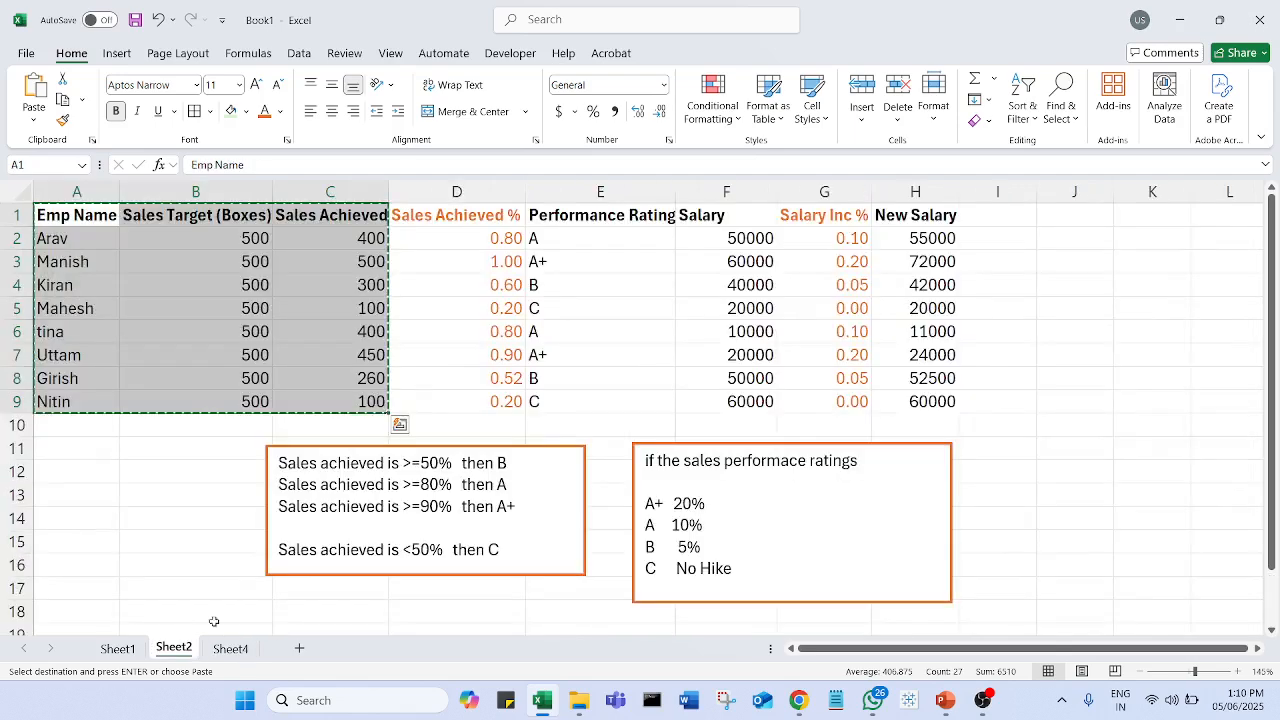
click(486, 217)
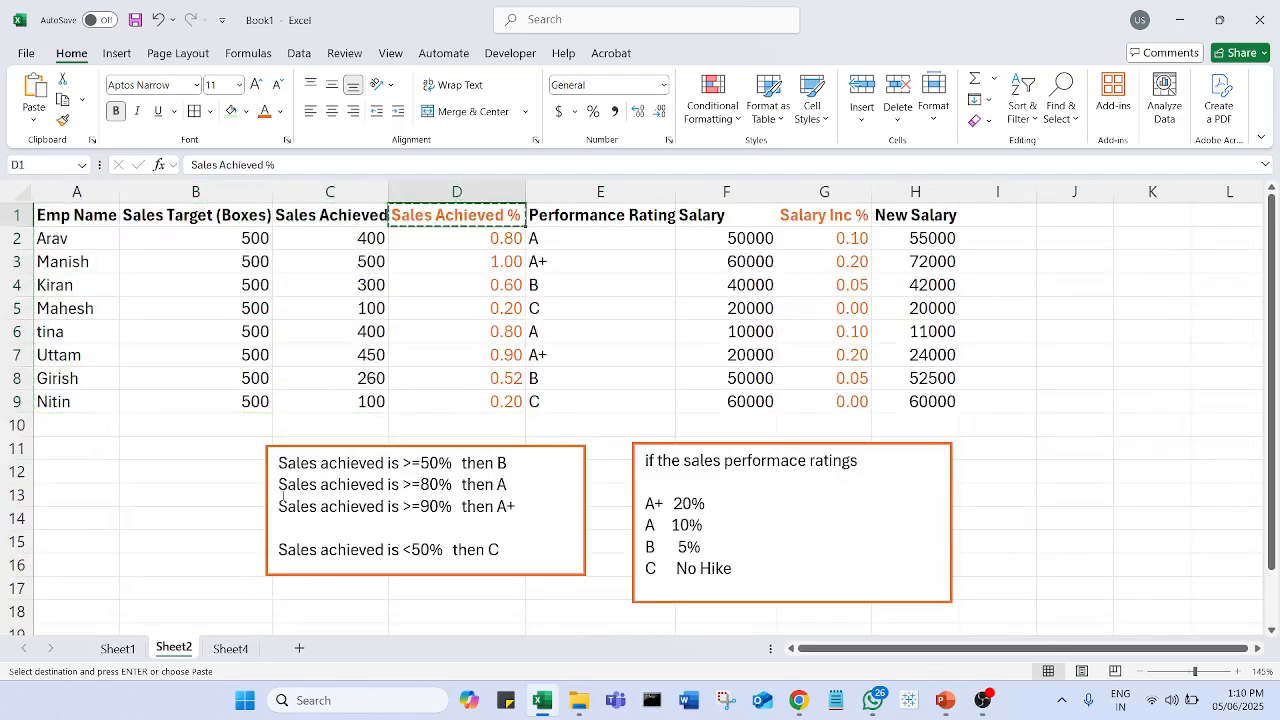
click(231, 648)
click(383, 211)
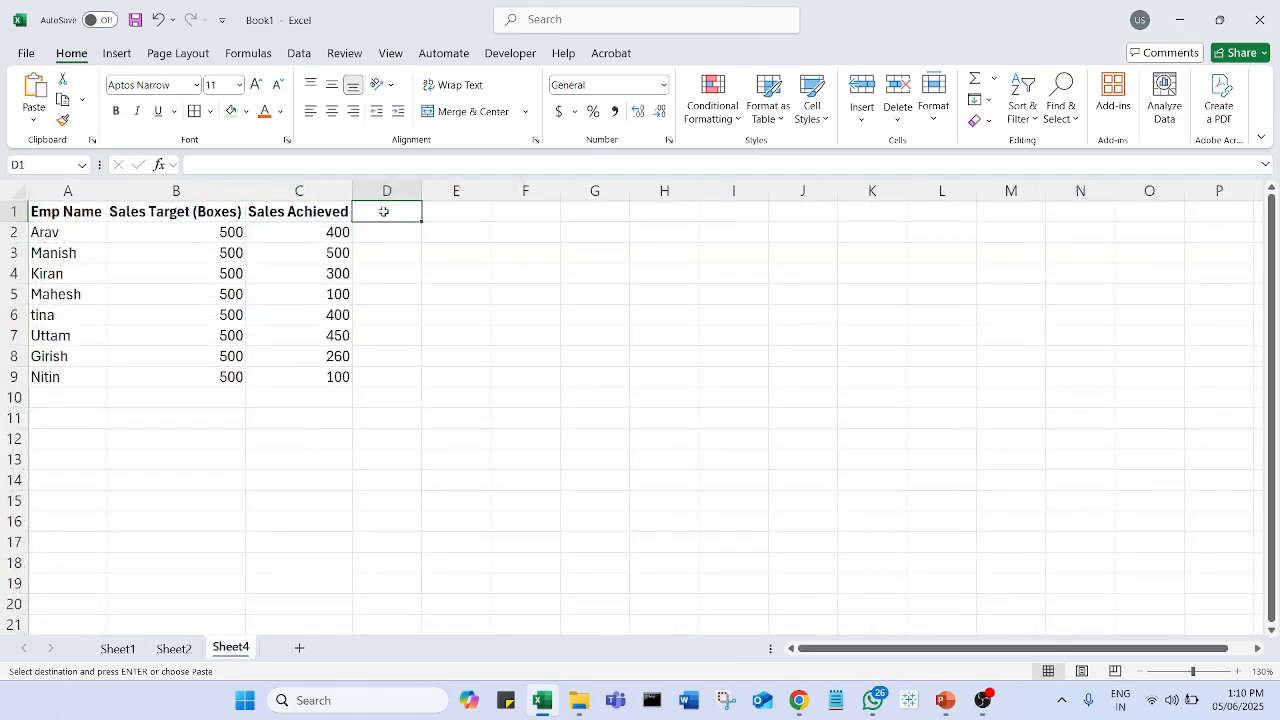
key(ctrl+v)
drag(422, 190, 506, 186)
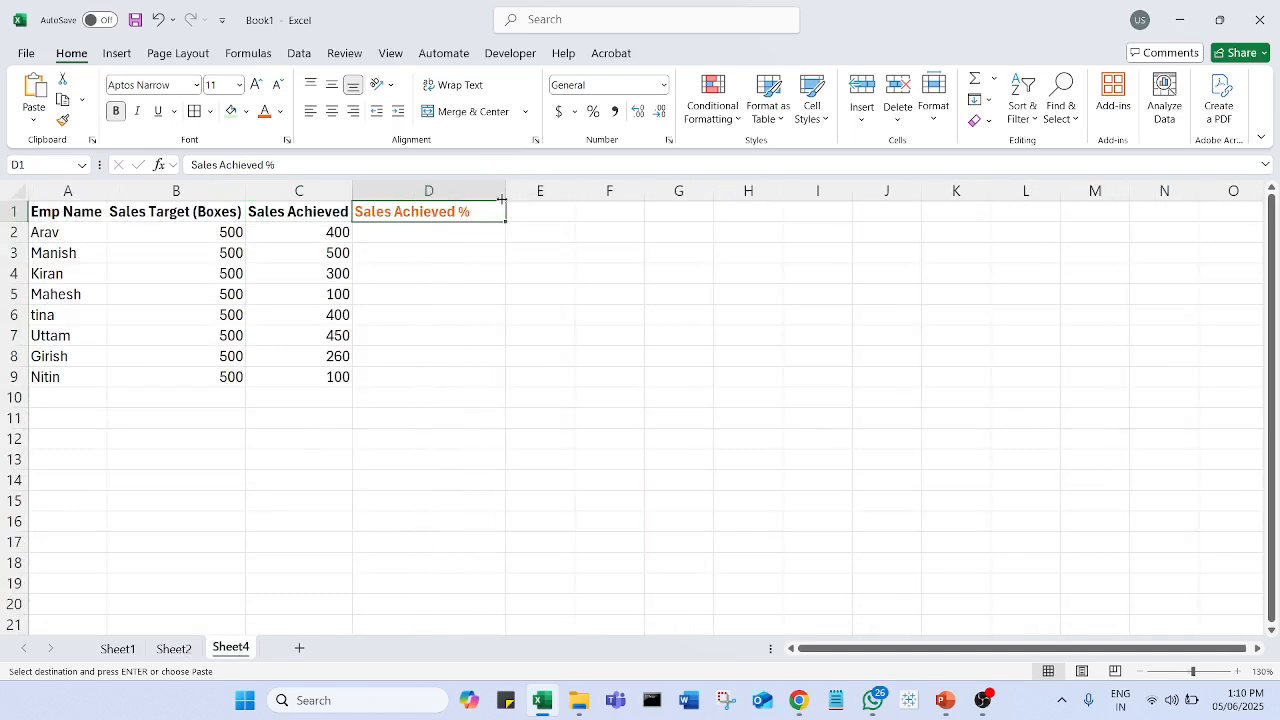
- Calculate the first employee's sales achieved percentage in cell D2 with the formula =C2/B2
click(438, 290)
click(441, 232)
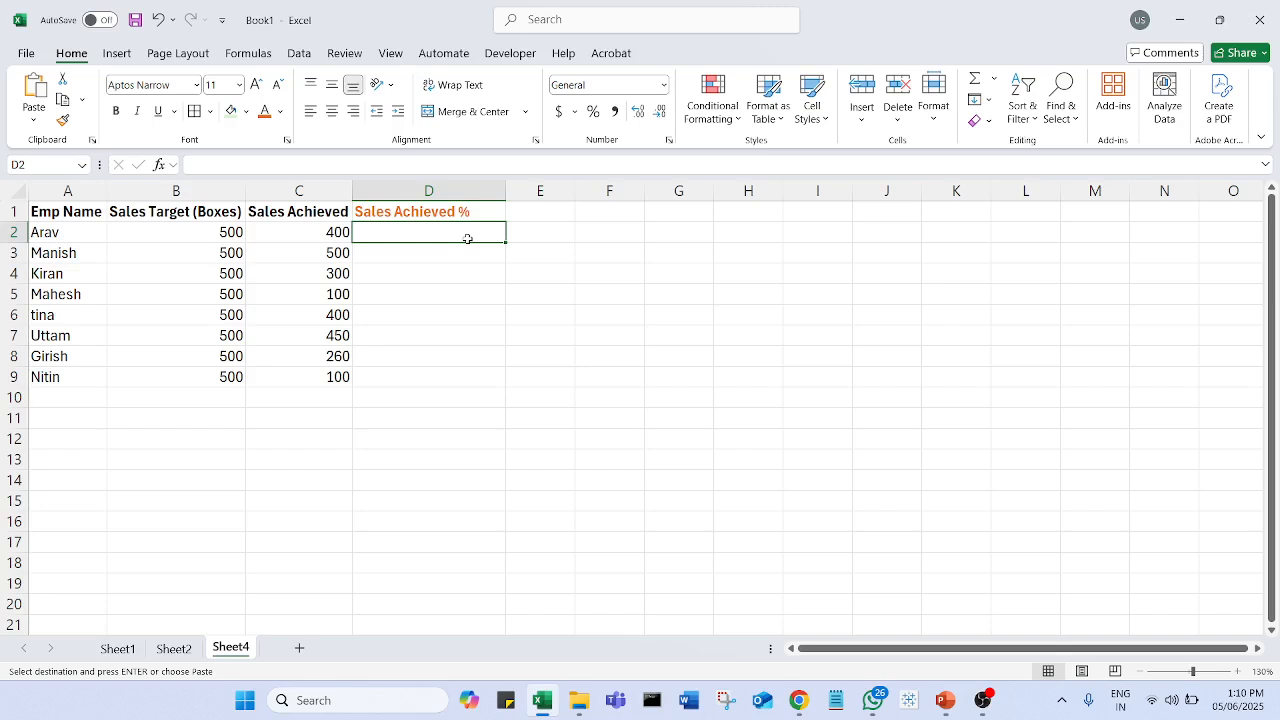
text(=)
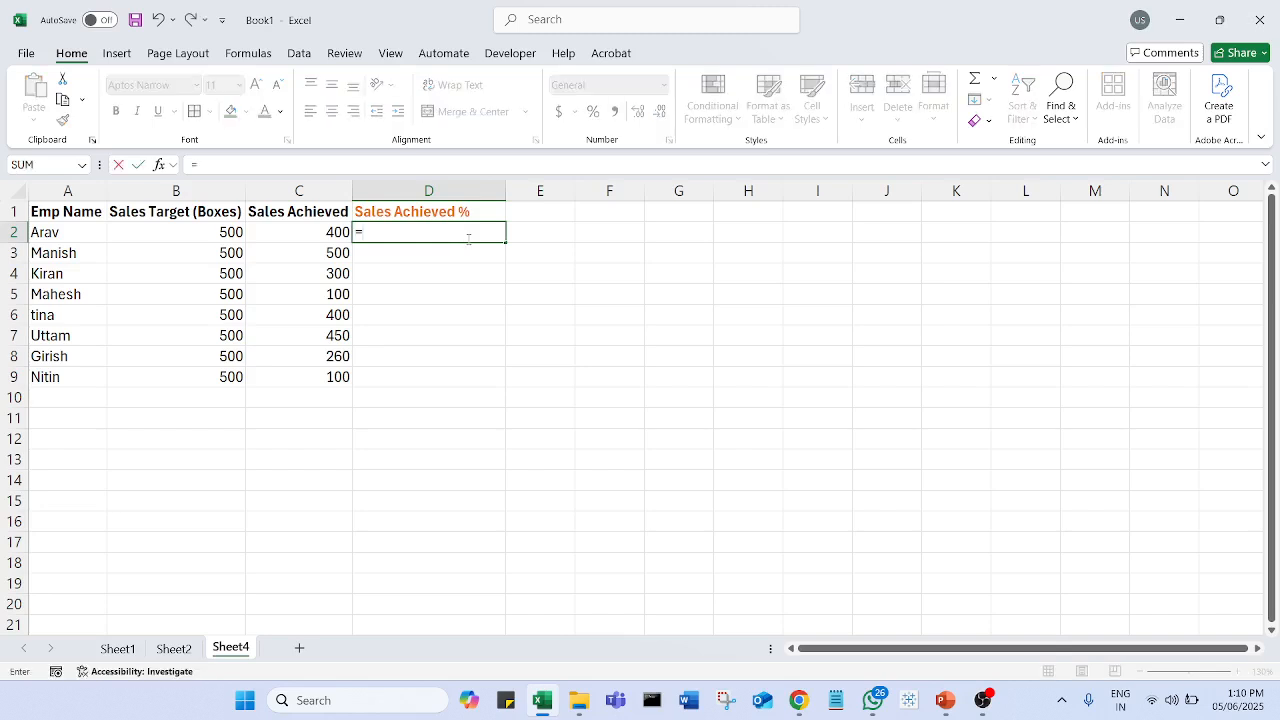
click(335, 238)
text(/)
click(238, 232)
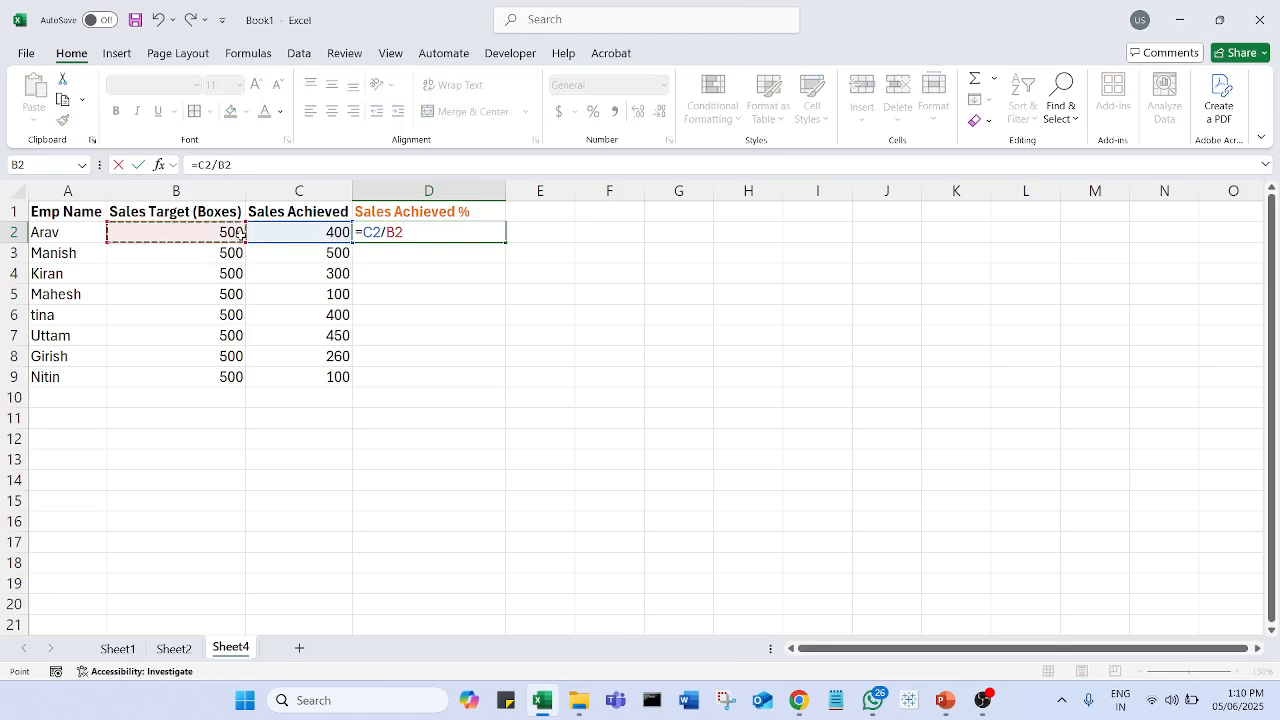
key(Return)
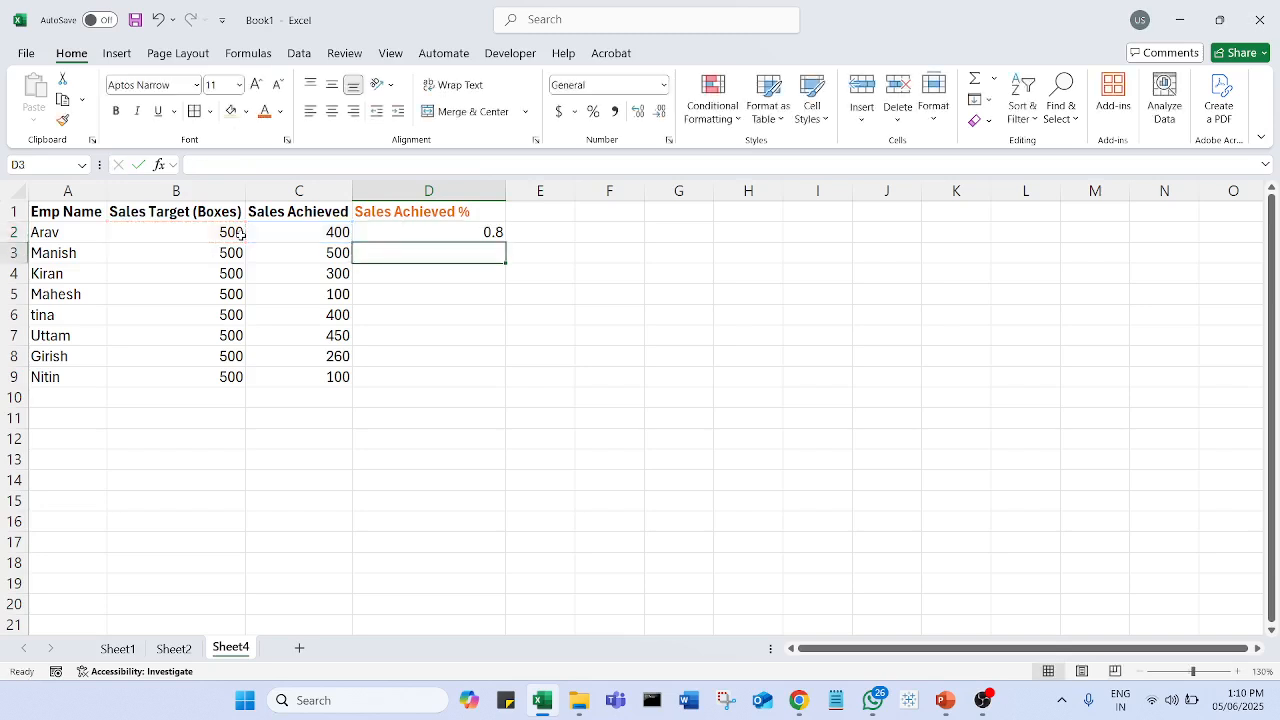
- Format cell D2 to two decimal places and fill its formula down through D9
click(430, 232)
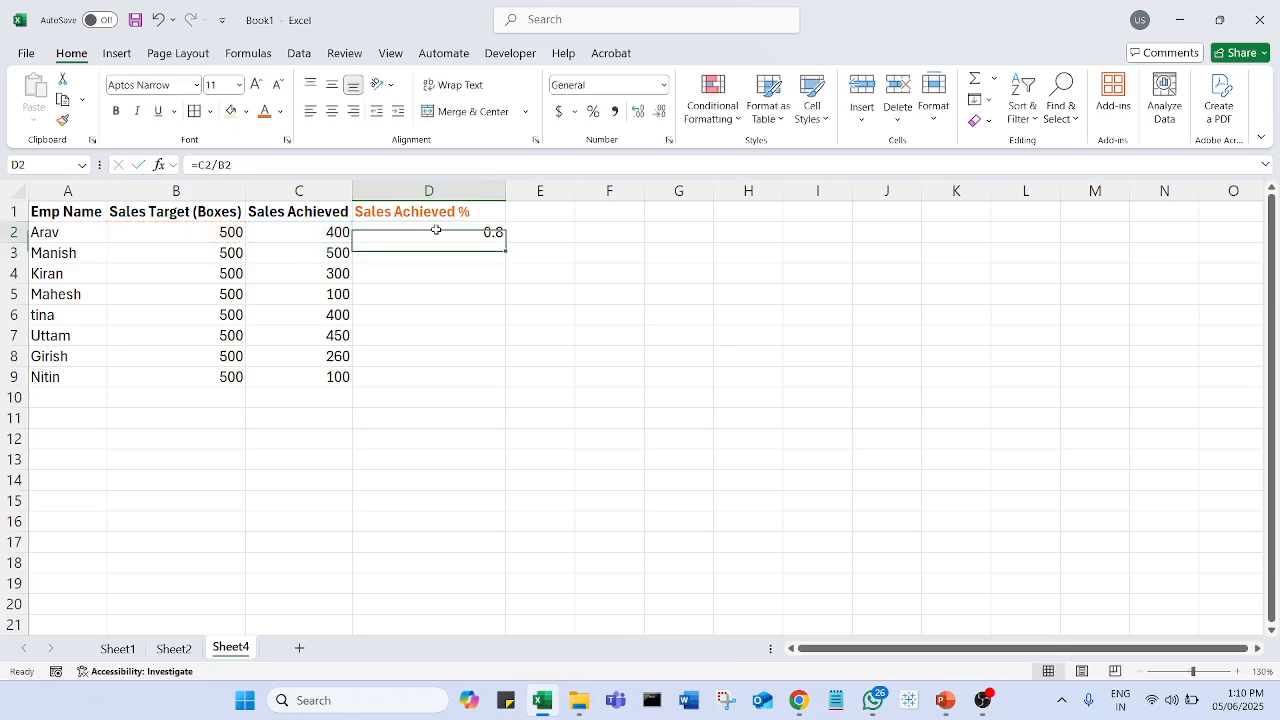
click(660, 116)
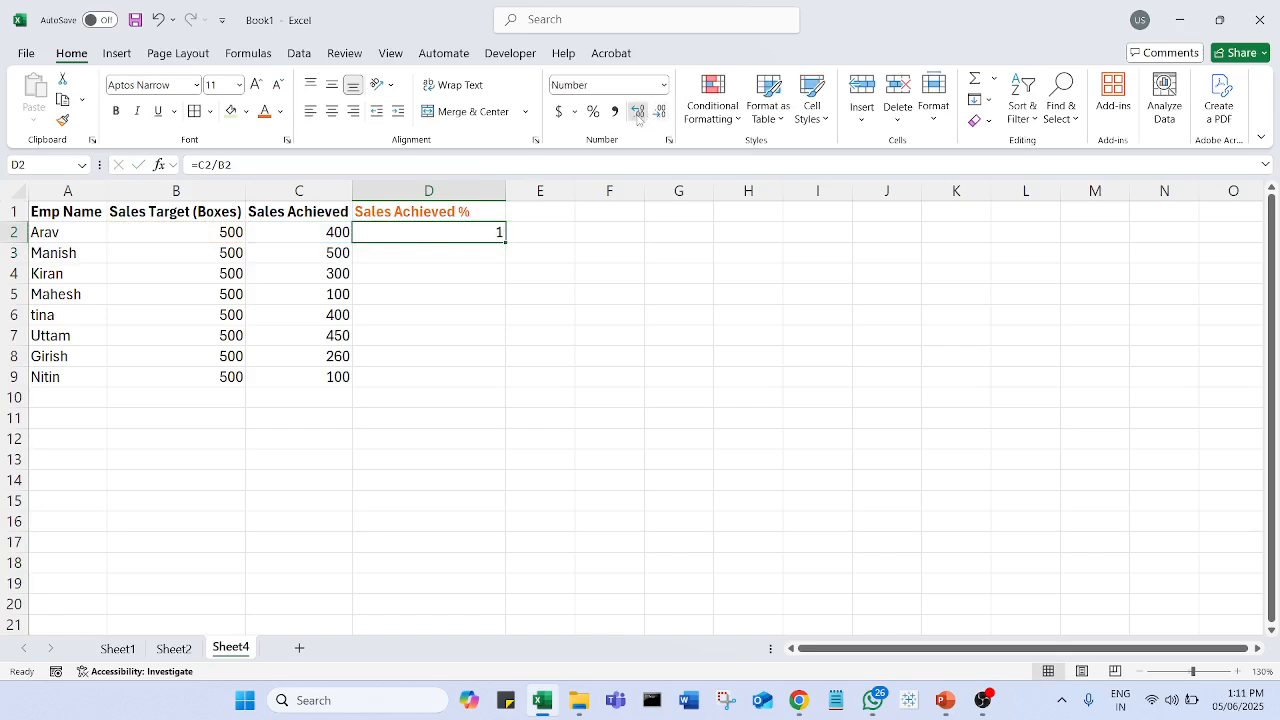
click(638, 115)
click(638, 115)
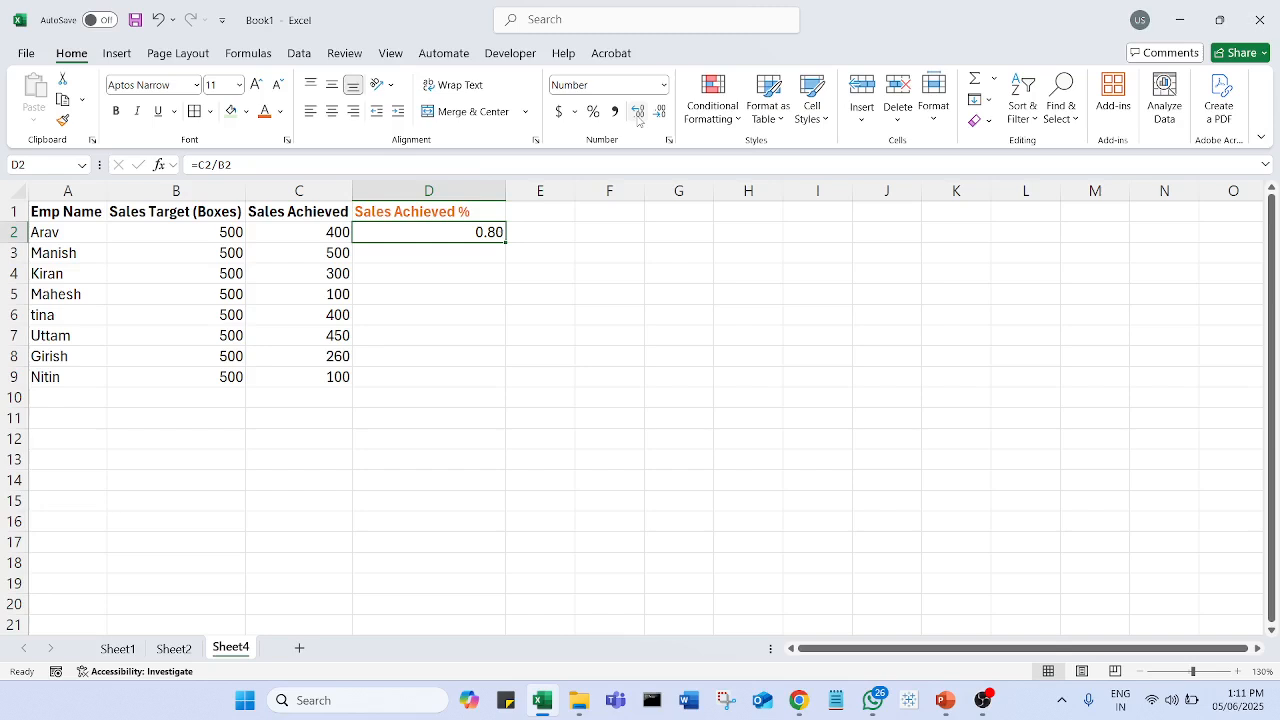
double_click(505, 245)
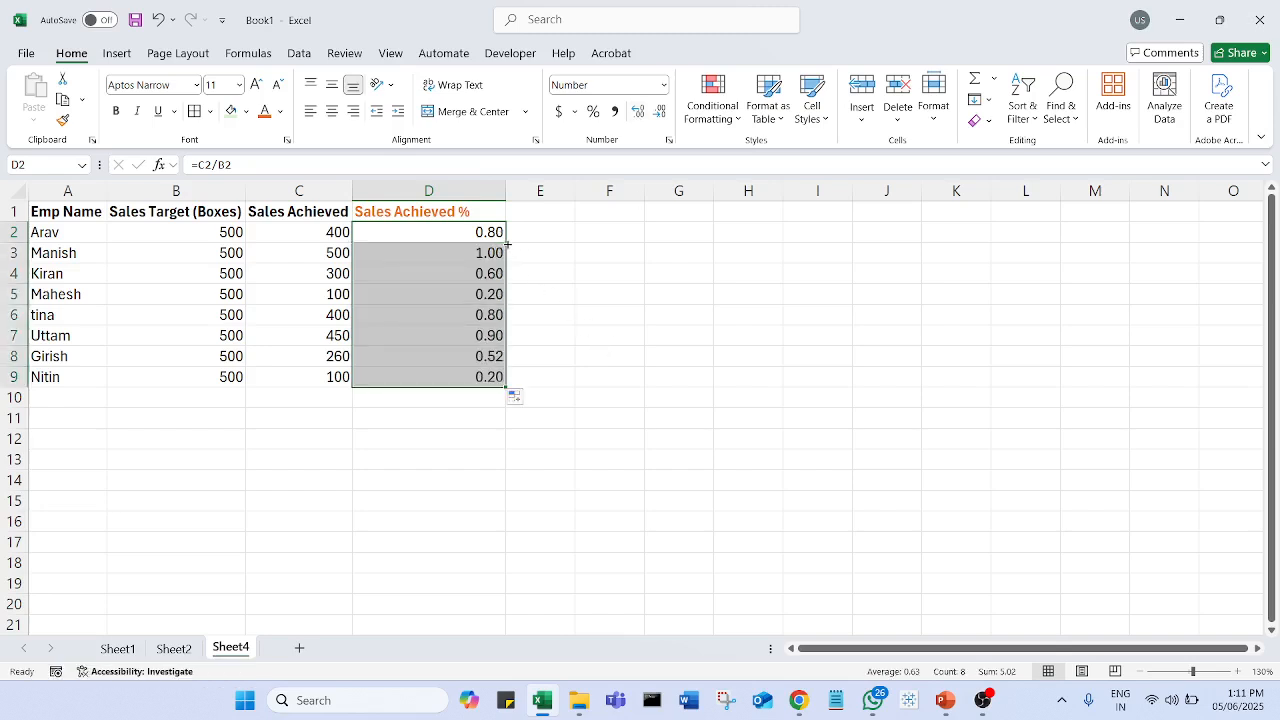
click(634, 438)
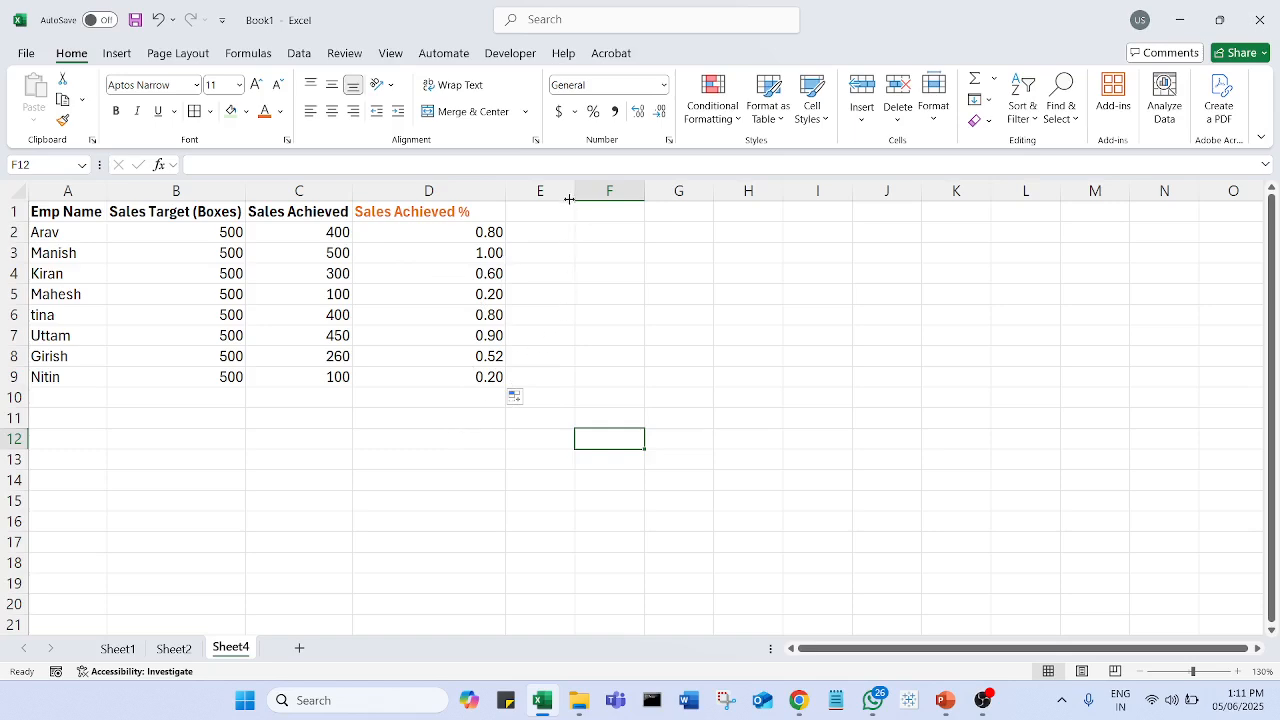
- Copy the text box with the sales rating criteria from Sheet2 into Sheet4 and place it below the table
click(174, 649)
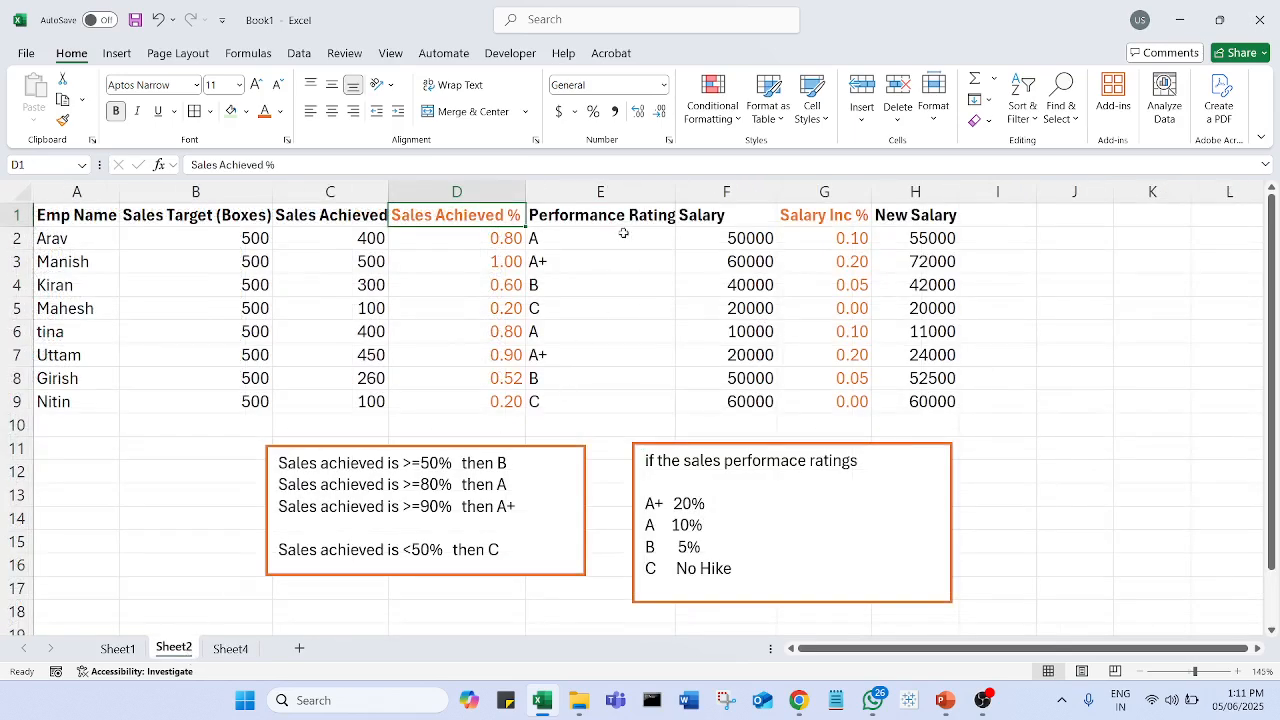
click(529, 446)
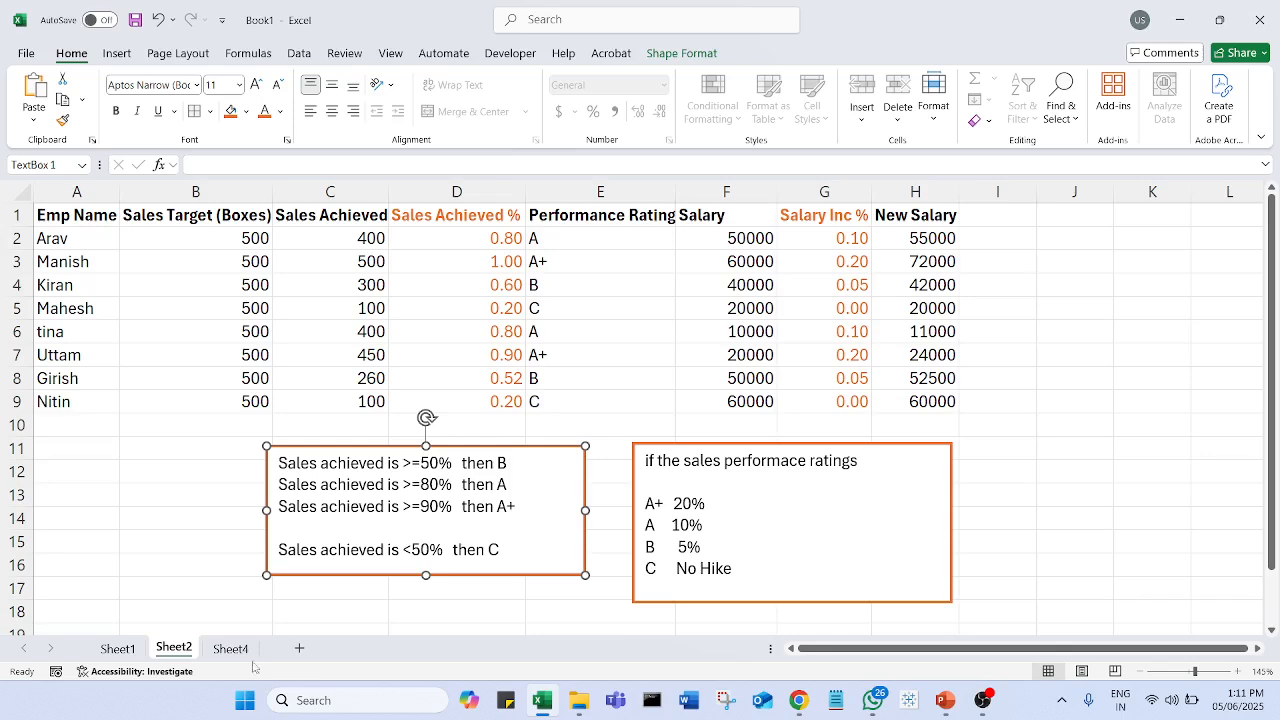
click(247, 652)
key(ctrl+v)
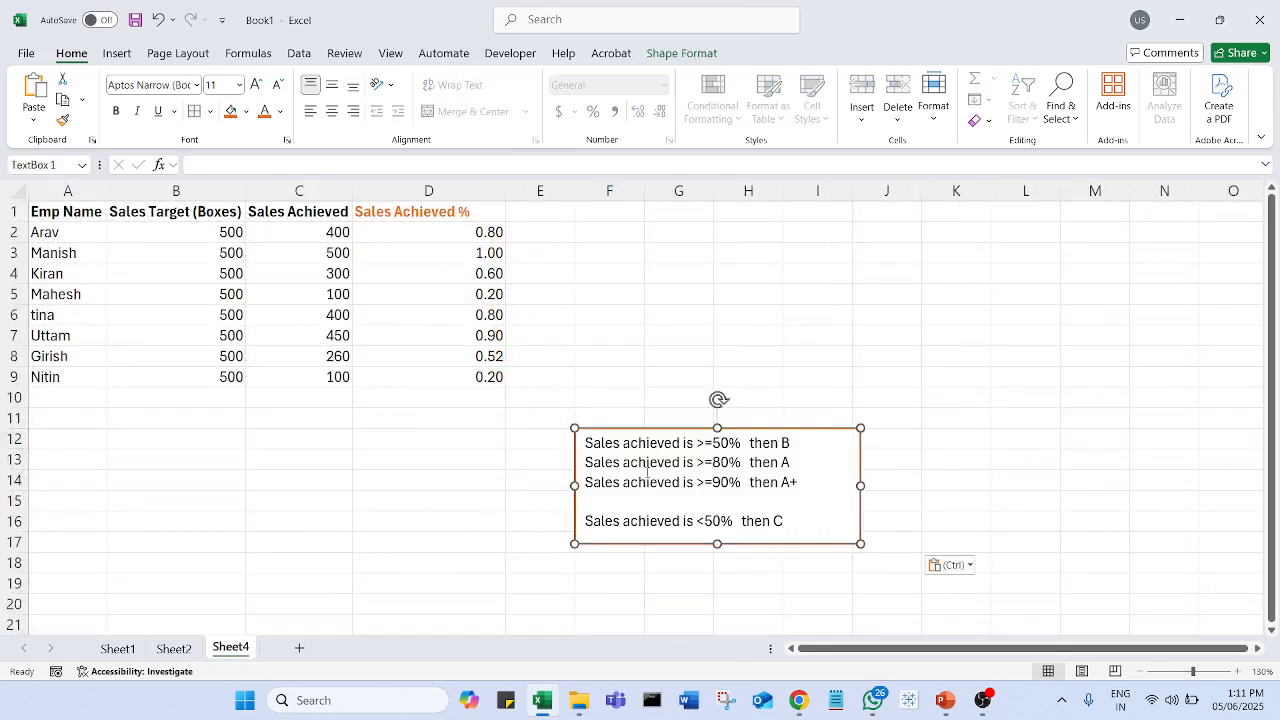
drag(663, 428, 173, 461)
click(464, 540)
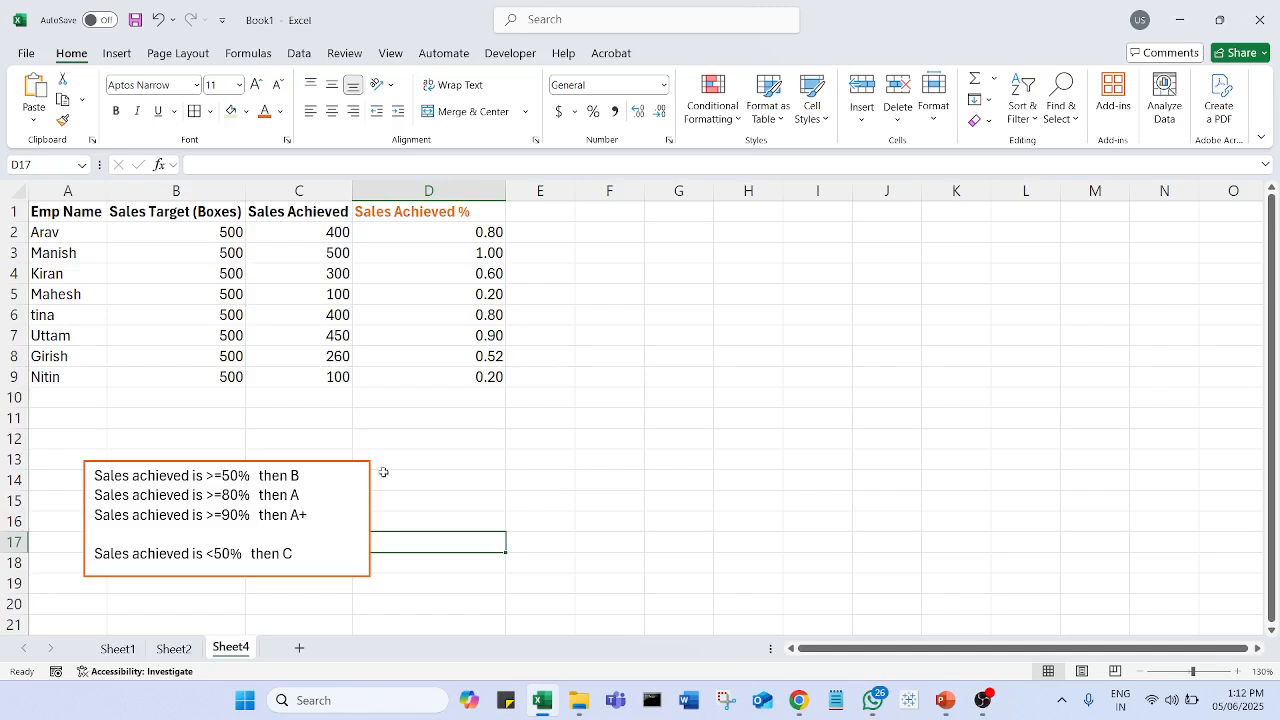
- Widen column E and enter the header "Performace Ratings" in cell E1
click(553, 211)
drag(576, 186, 664, 186)
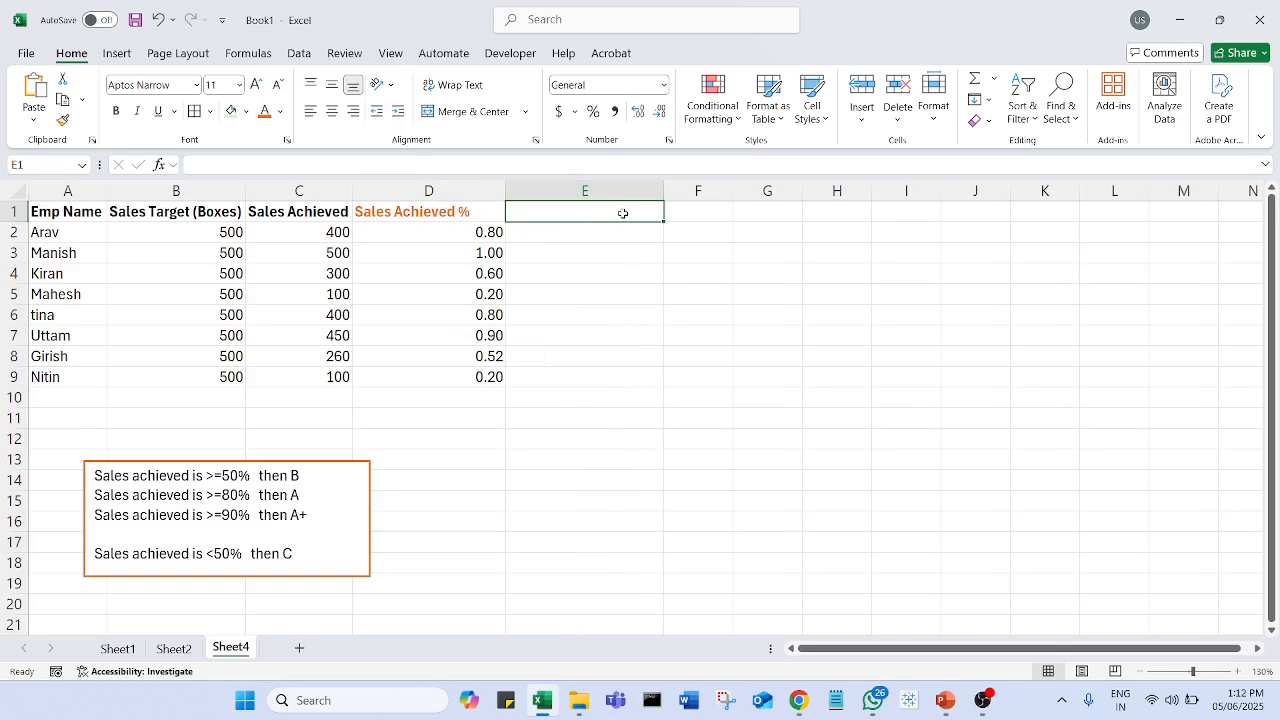
text(Perform)
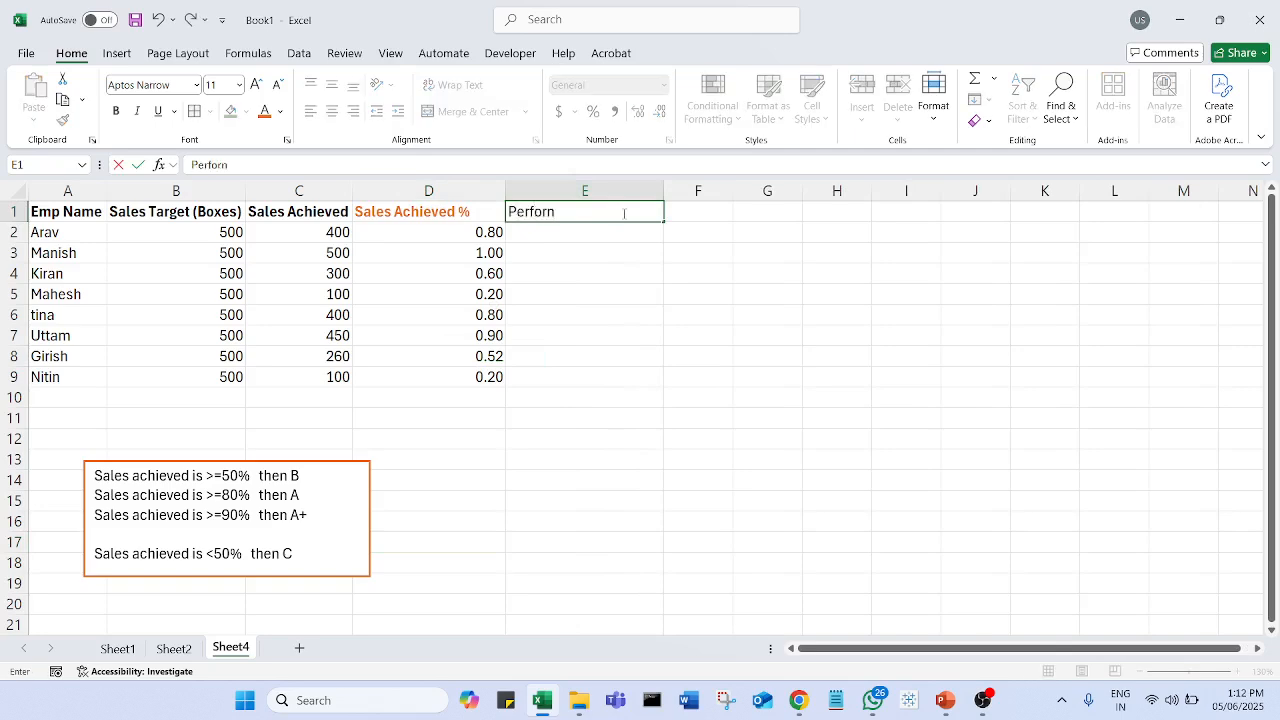
key(BackSpace)
text(mace Ratings)
key(Return)
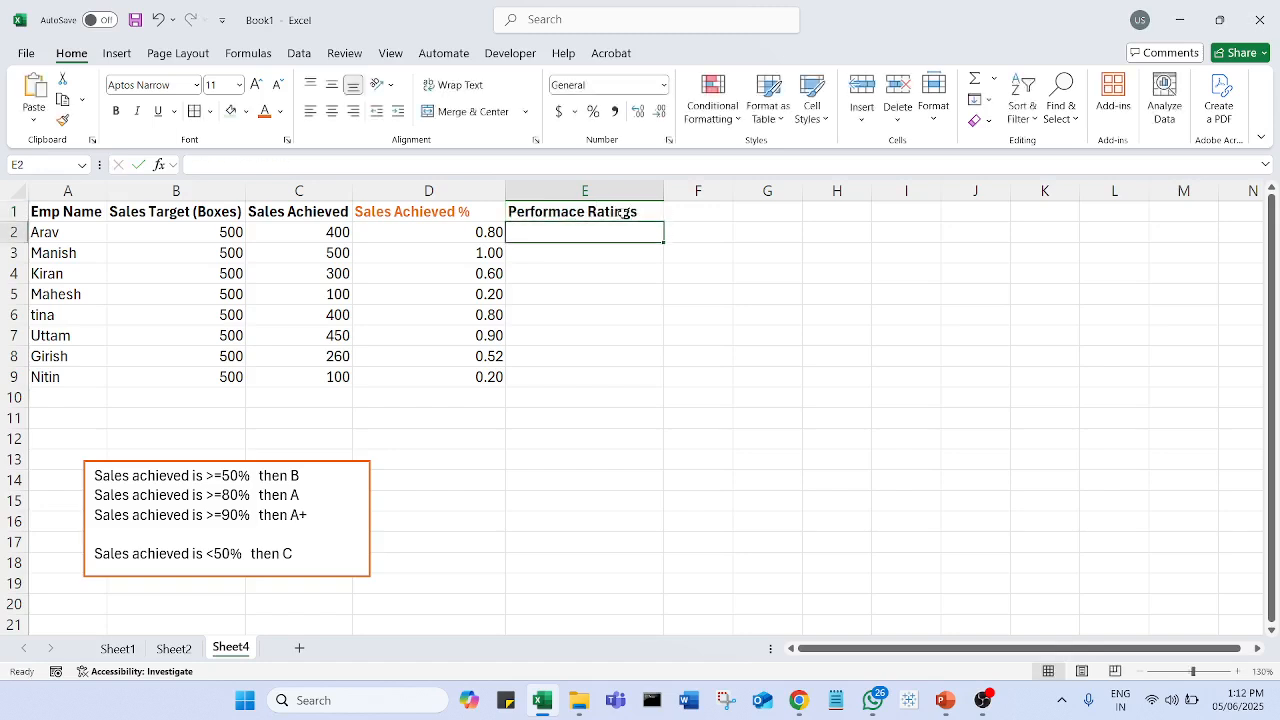
- Start an IF formula in cell E2 that returns "A+" when D2>0.9
text(=if)
key(Tab)
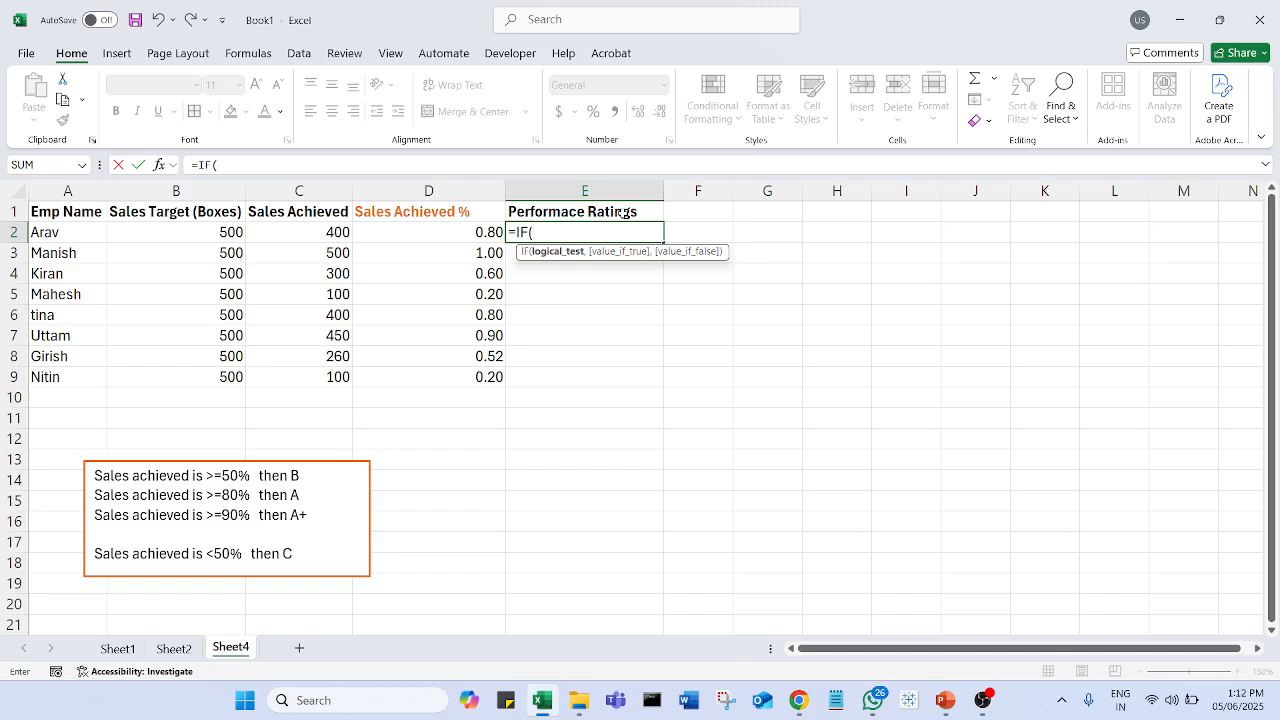
click(456, 232)
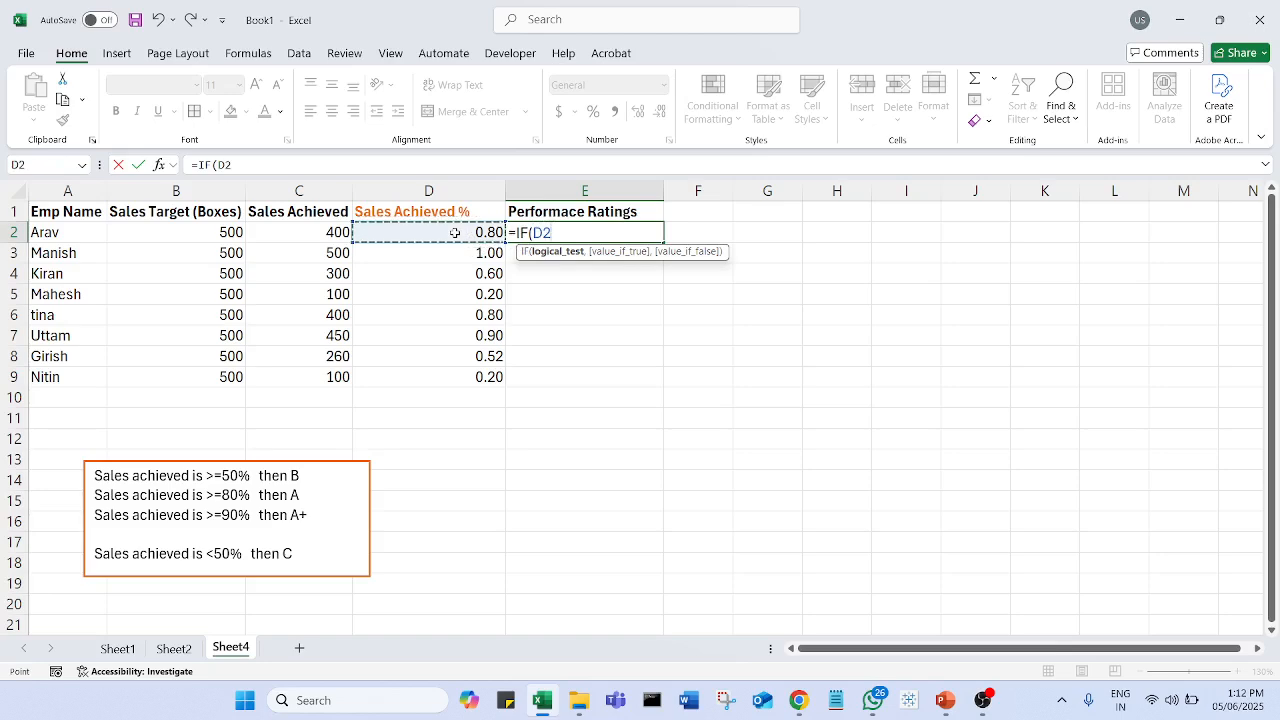
text(>)
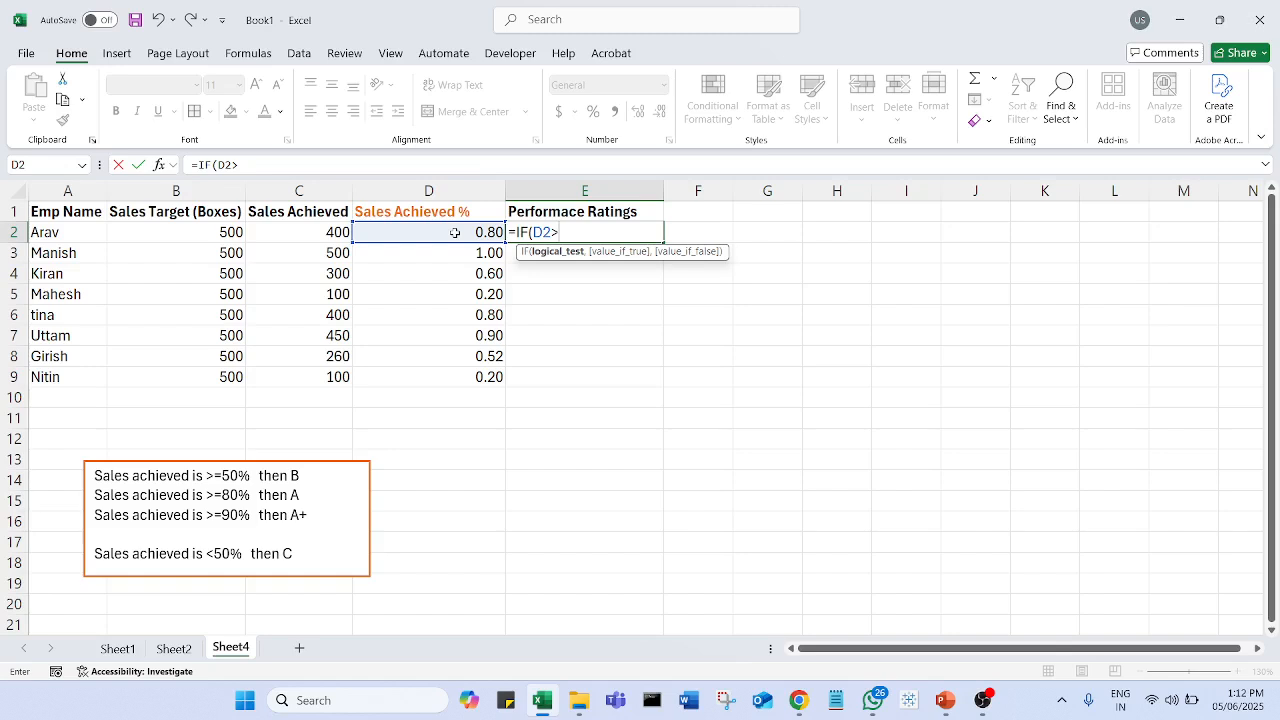
text(.9)
key(BackSpace)
key(BackSpace)
text(0.9,)
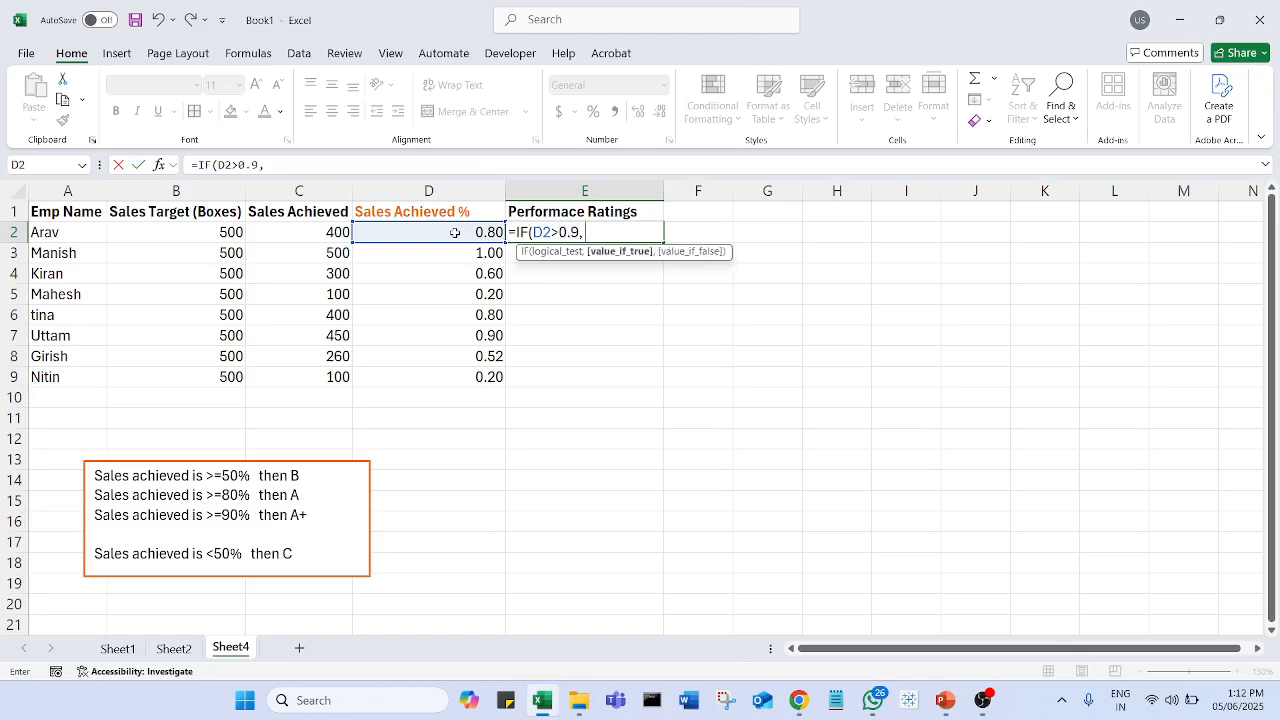
text( "A+",)
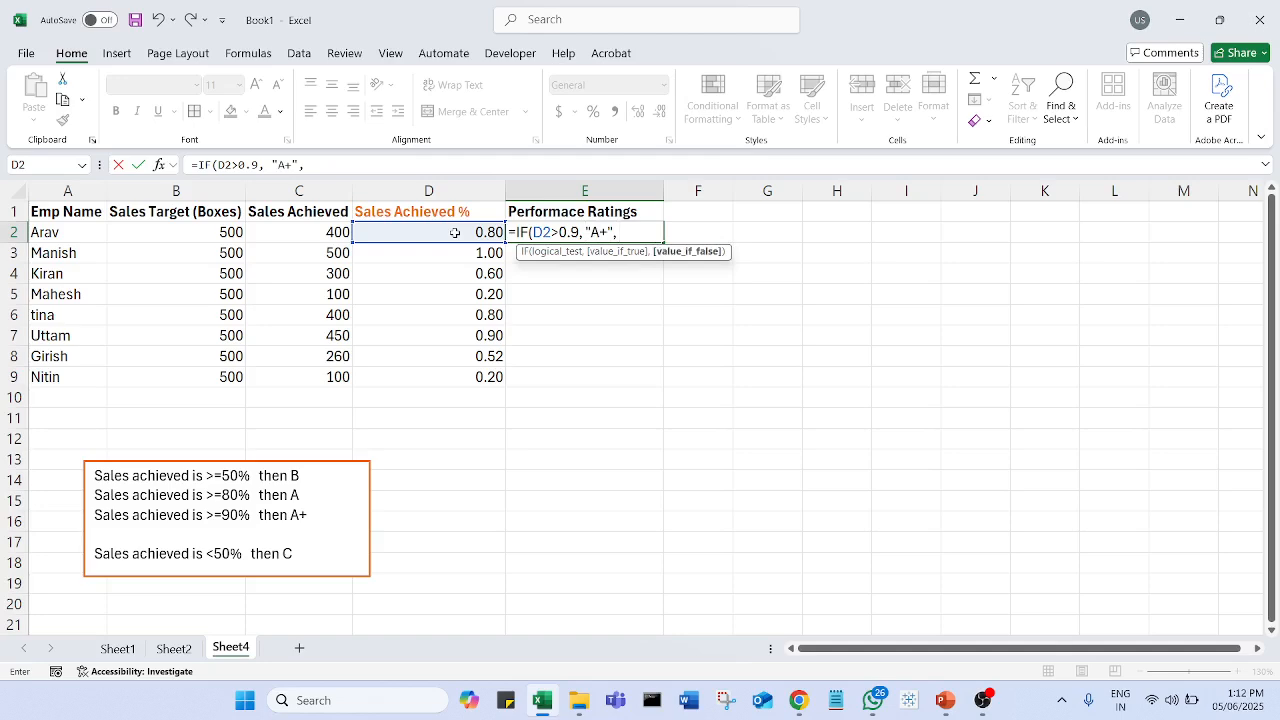
- Nest a second IF in the E2 formula that returns "A" when D2>=0.8
text( IF()
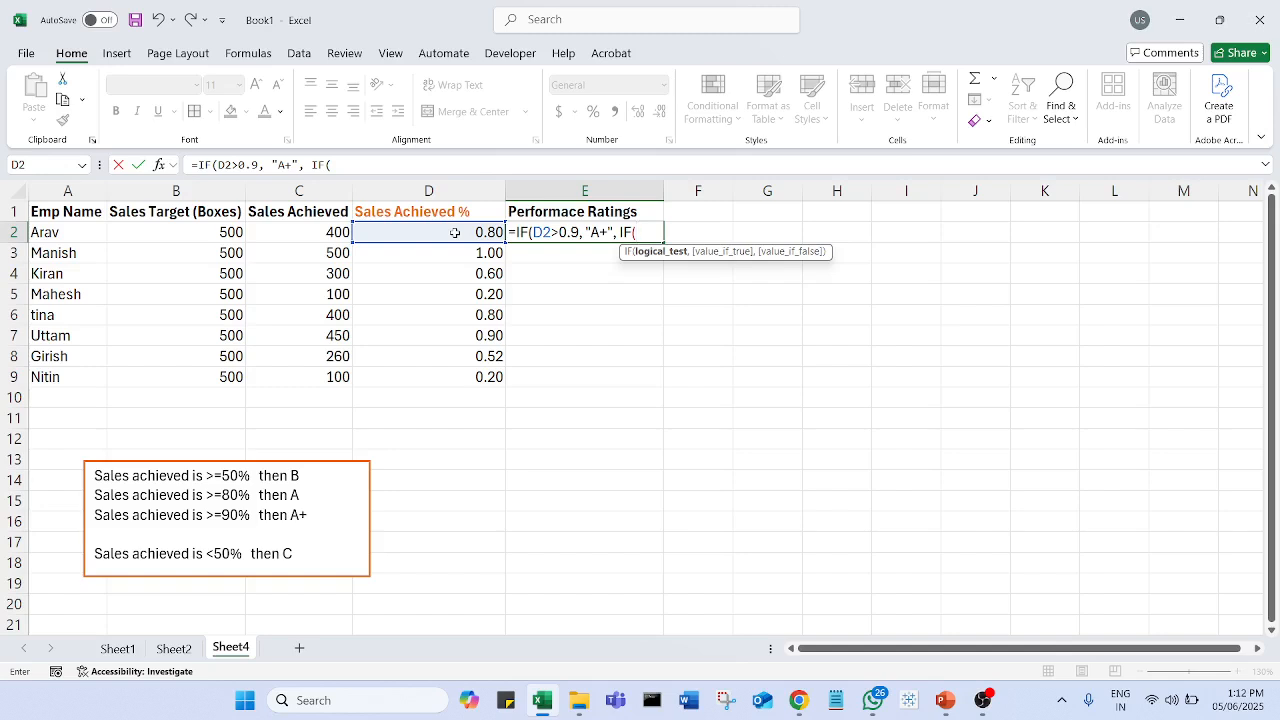
click(488, 230)
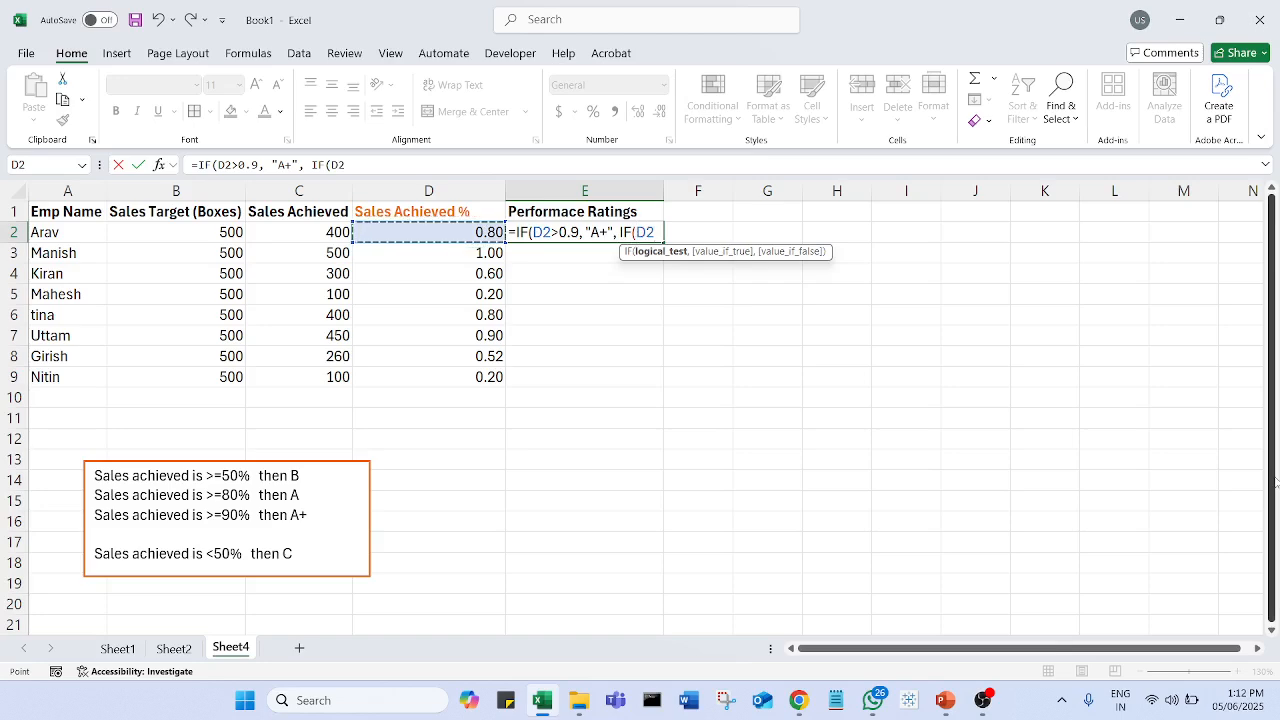
text(>)
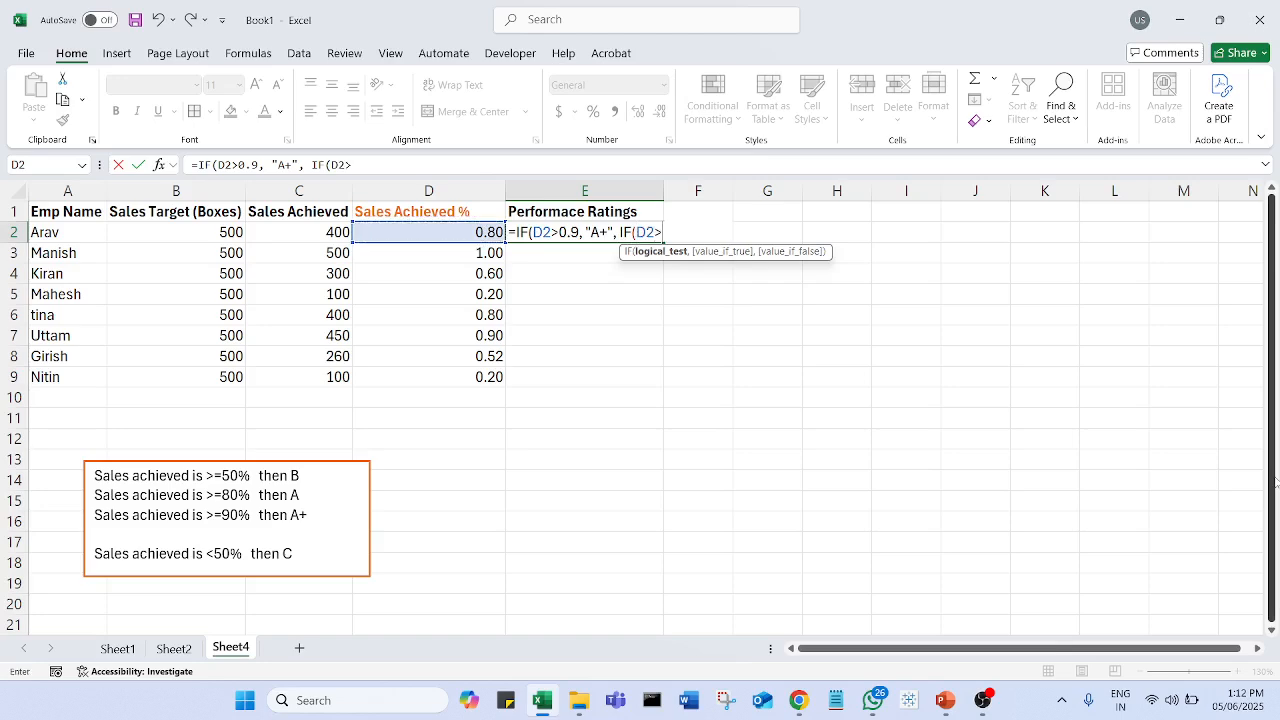
text(=)
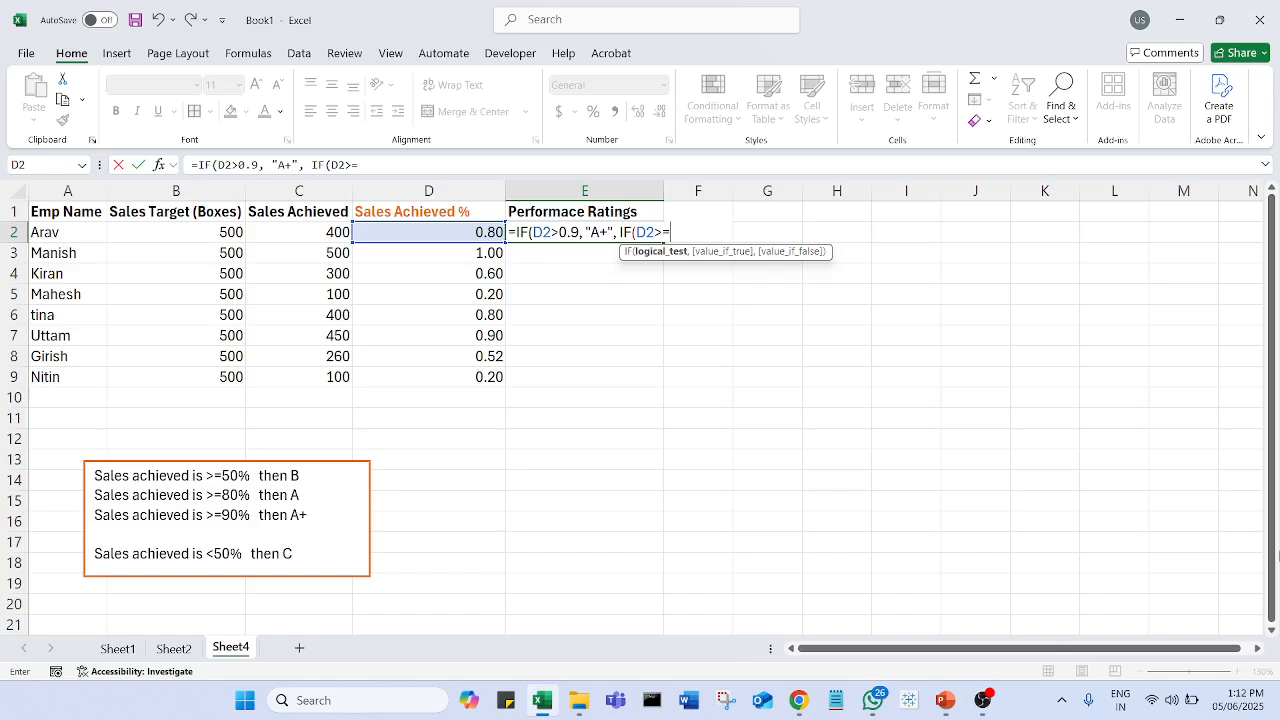
text(0.8,"A")
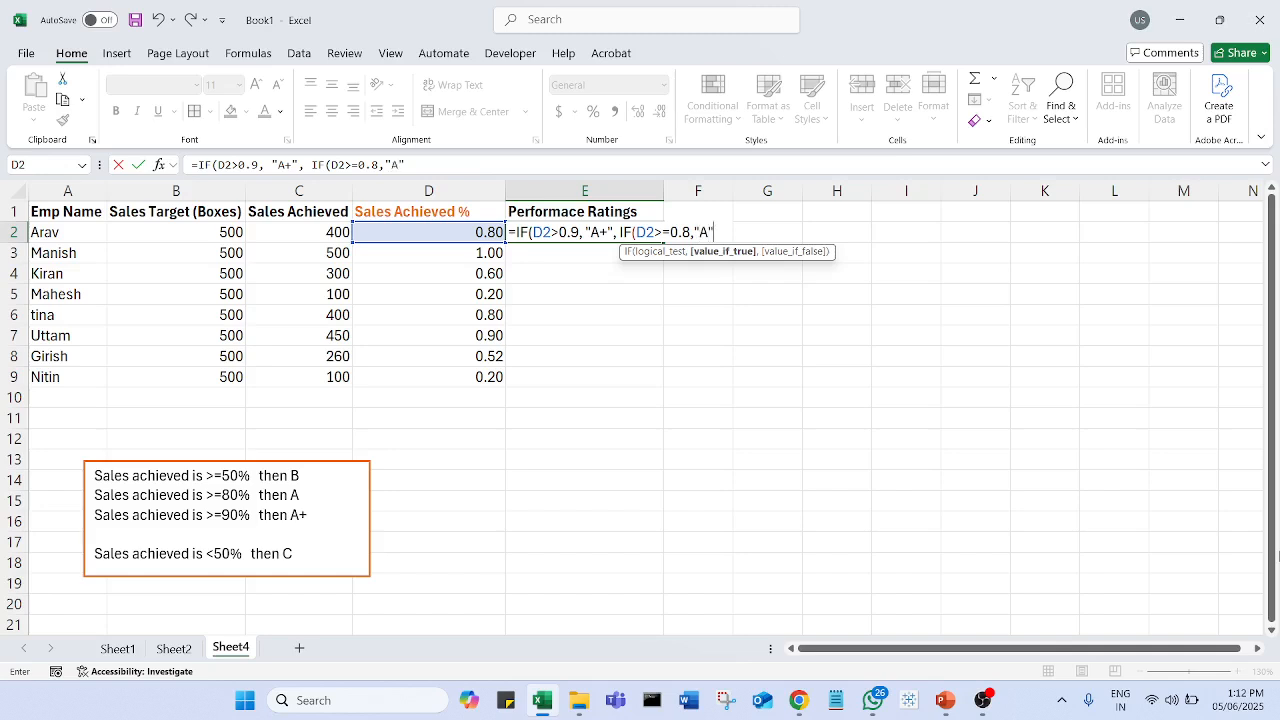
text(,)
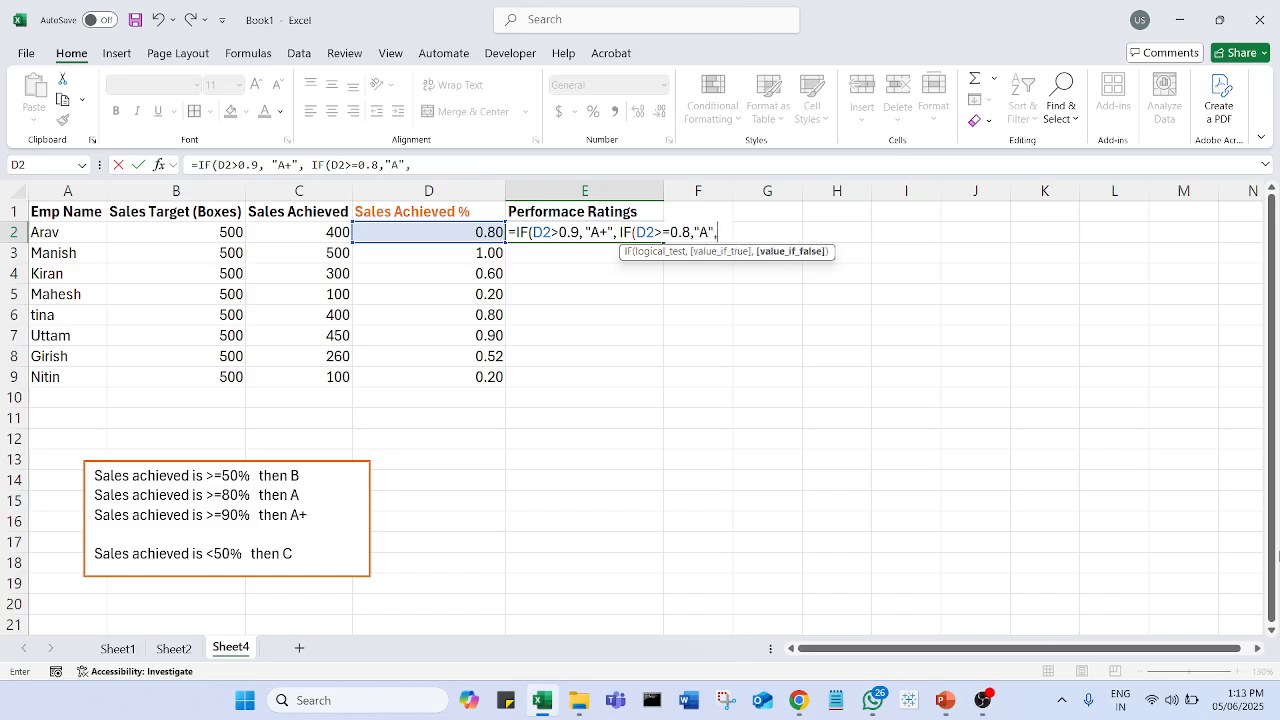
- Nest a third IF in the E2 formula that returns "B" when D2>=0.5 and otherwise "C"
text( IF()
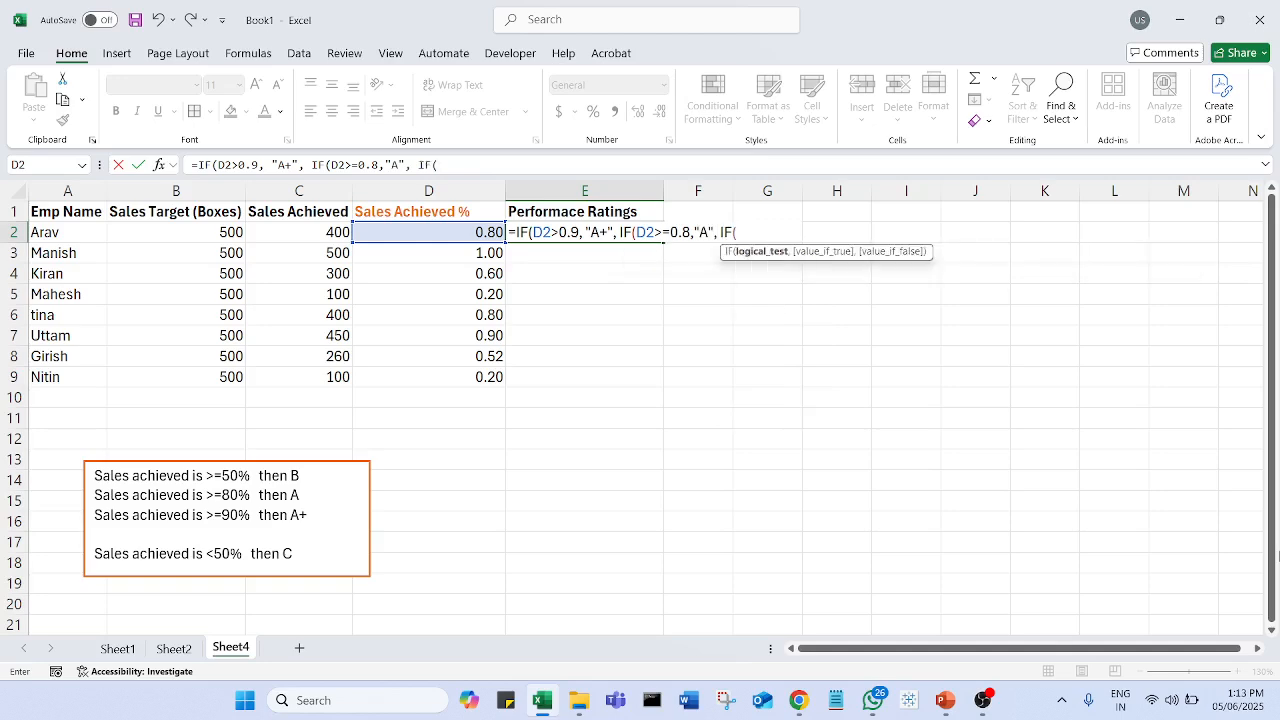
click(470, 235)
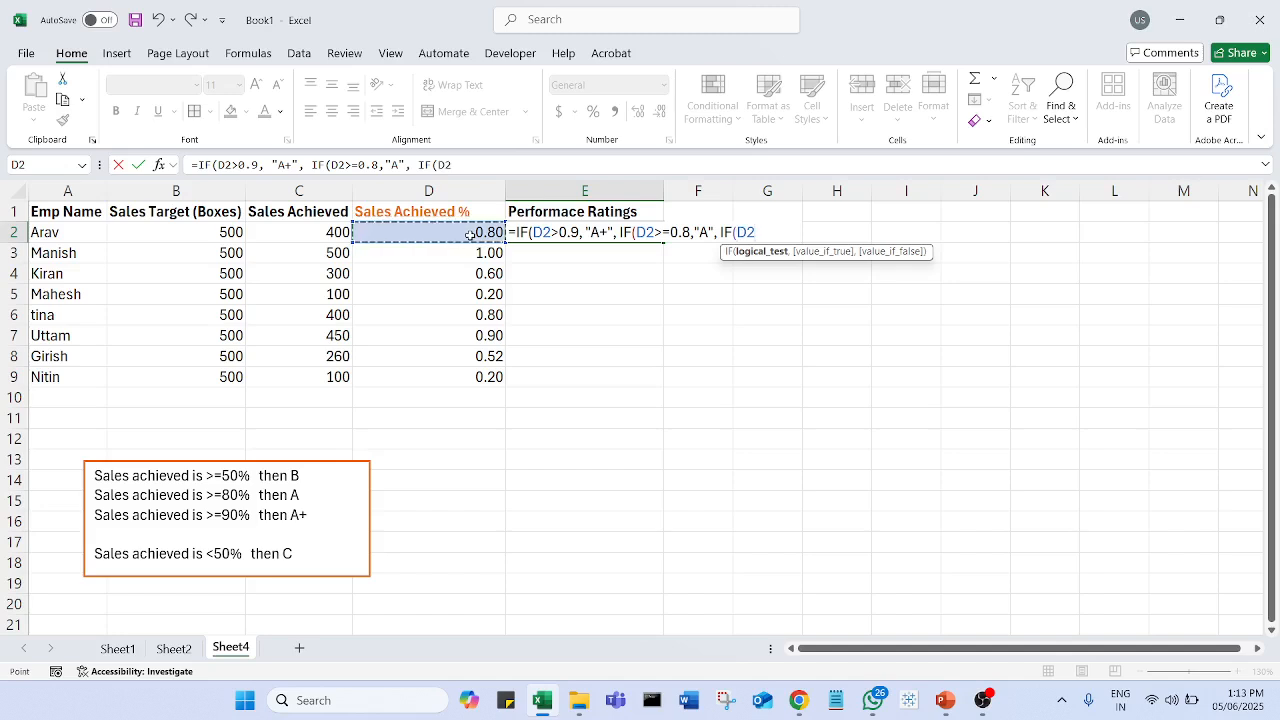
text(>=)
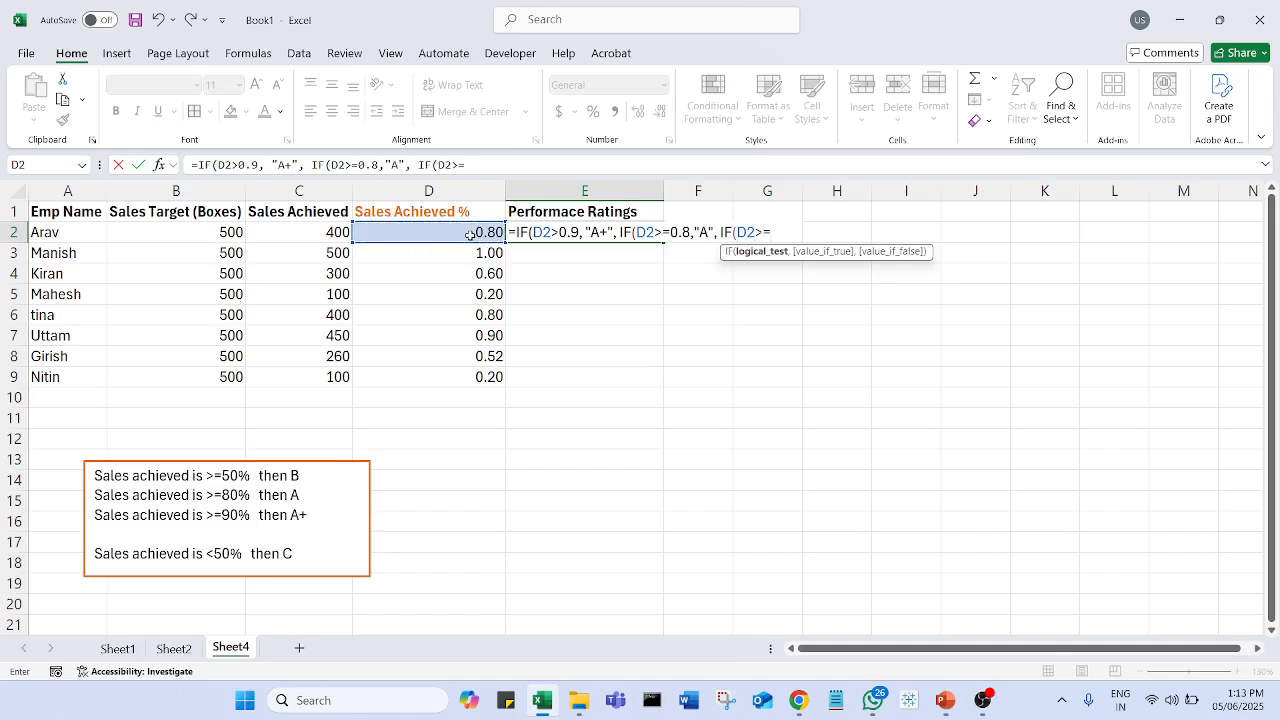
text(0.5, ")
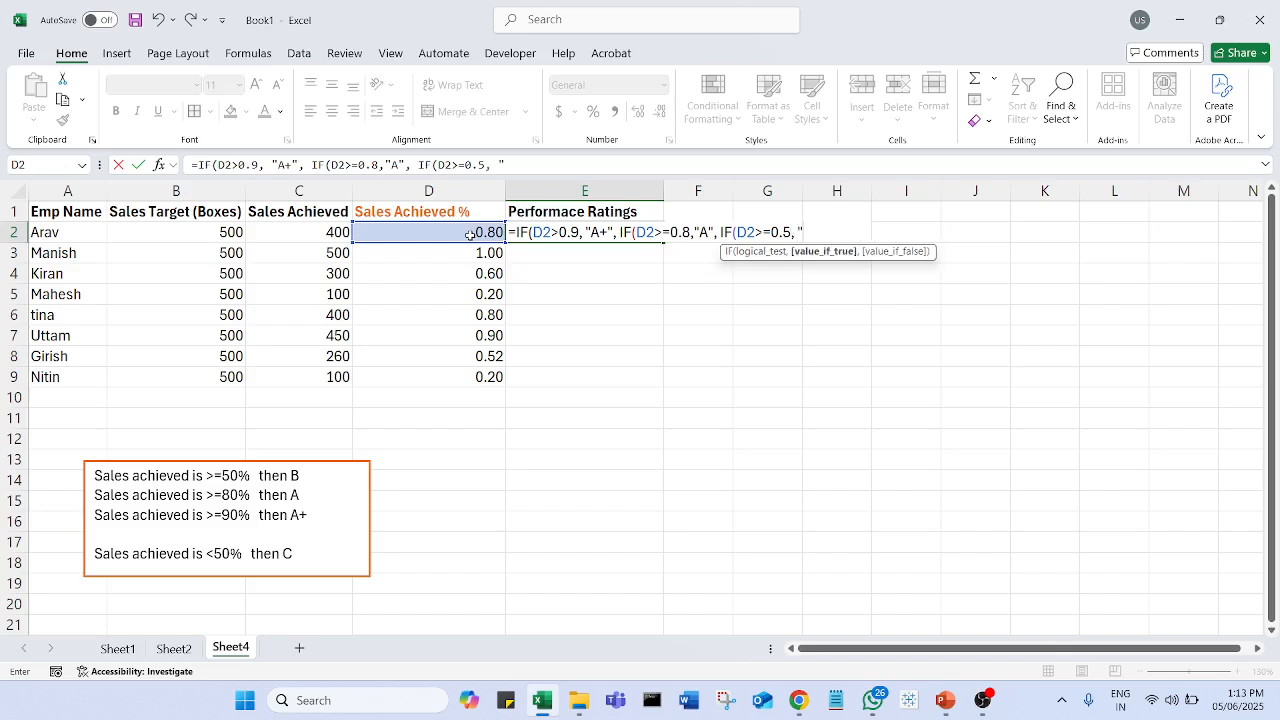
text(B",)
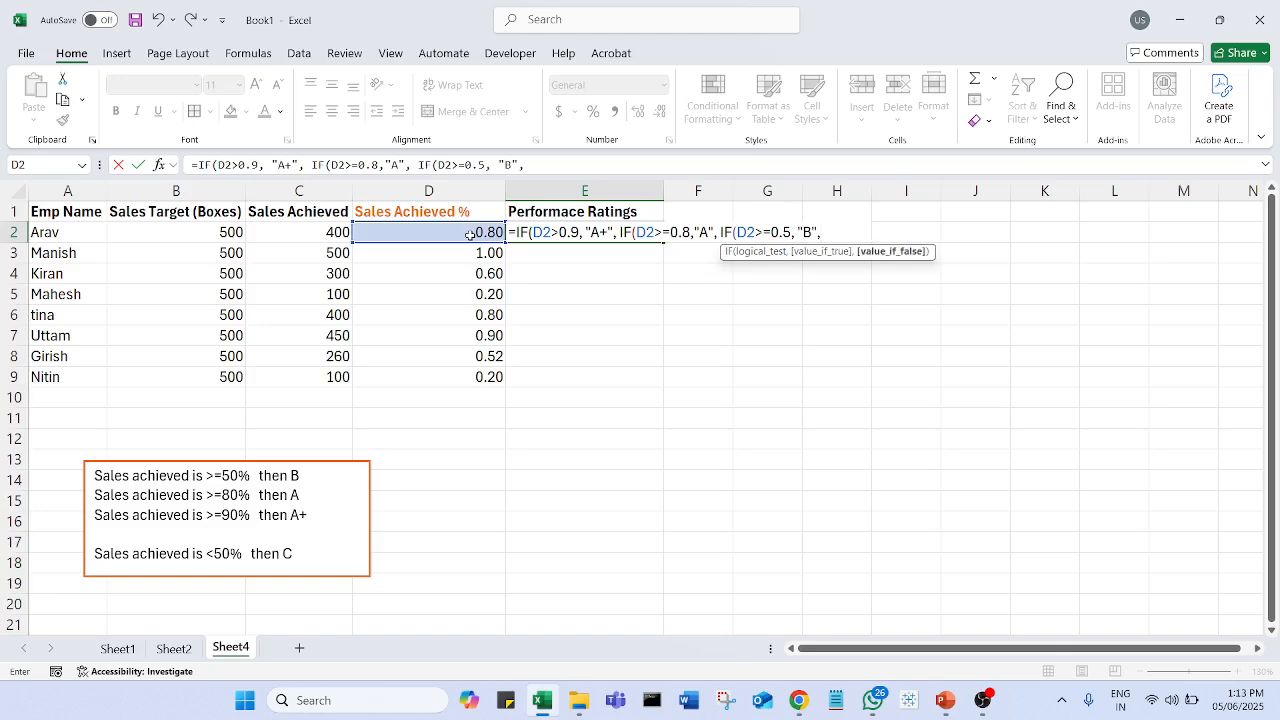
text("C"))
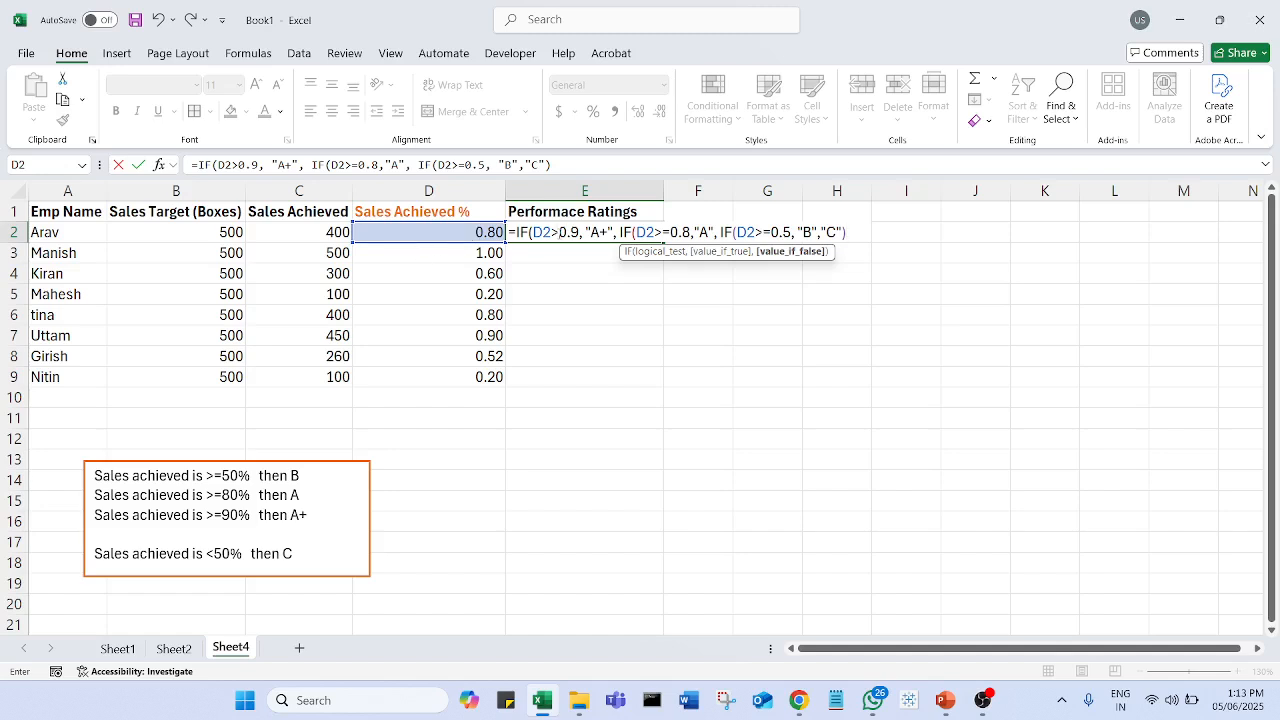
- Change the first condition in the E2 formula to D2>=0.9 and enter the formula, accepting the proposed bracket correction
click(561, 234)
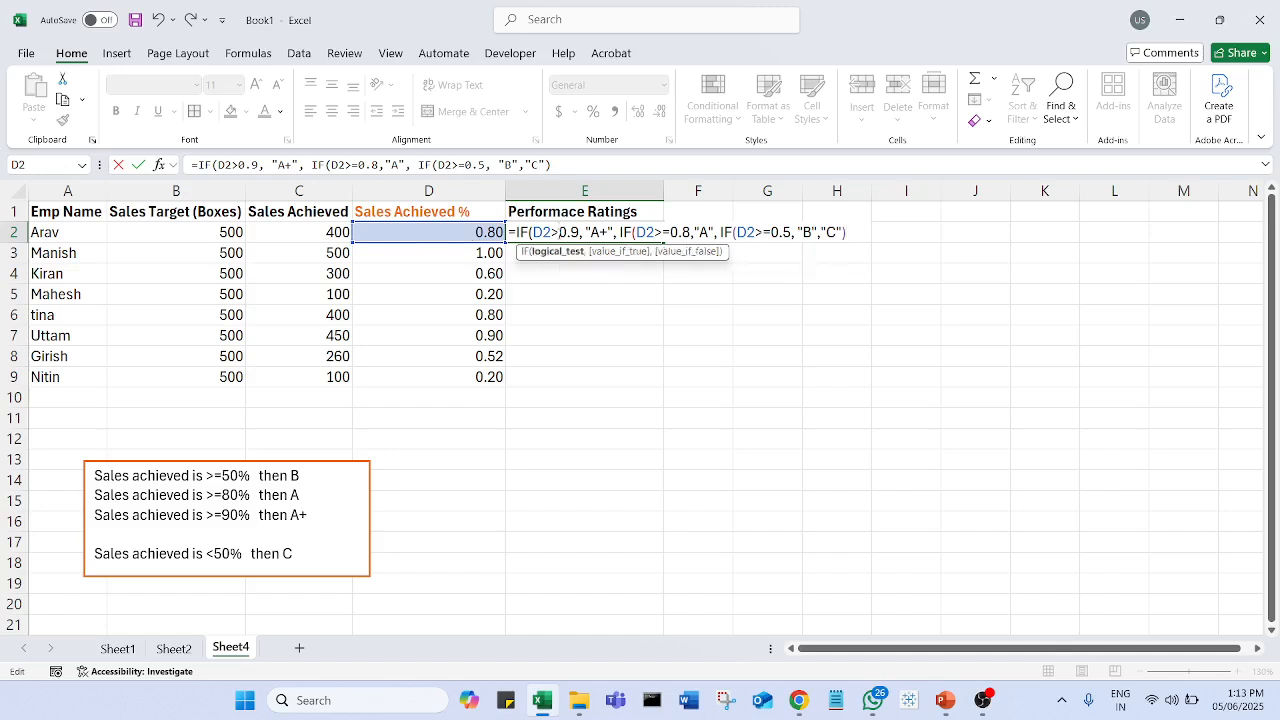
text(=)
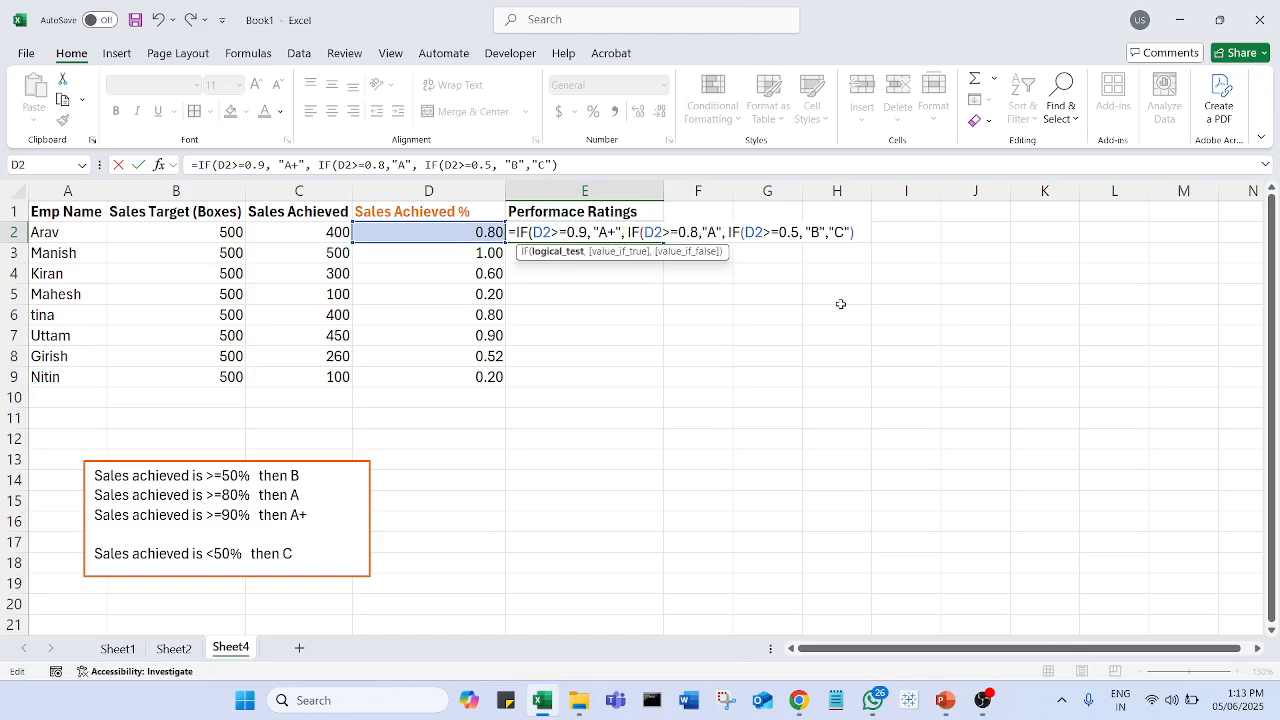
key(Return)
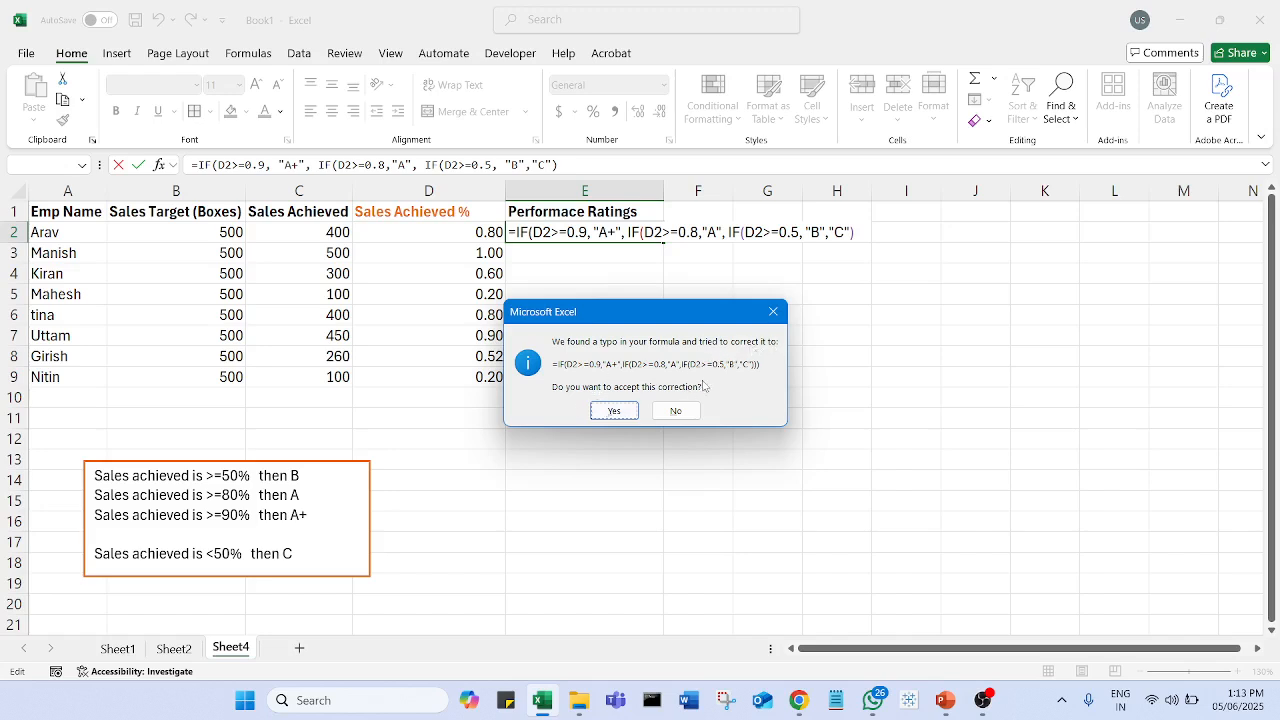
click(620, 409)
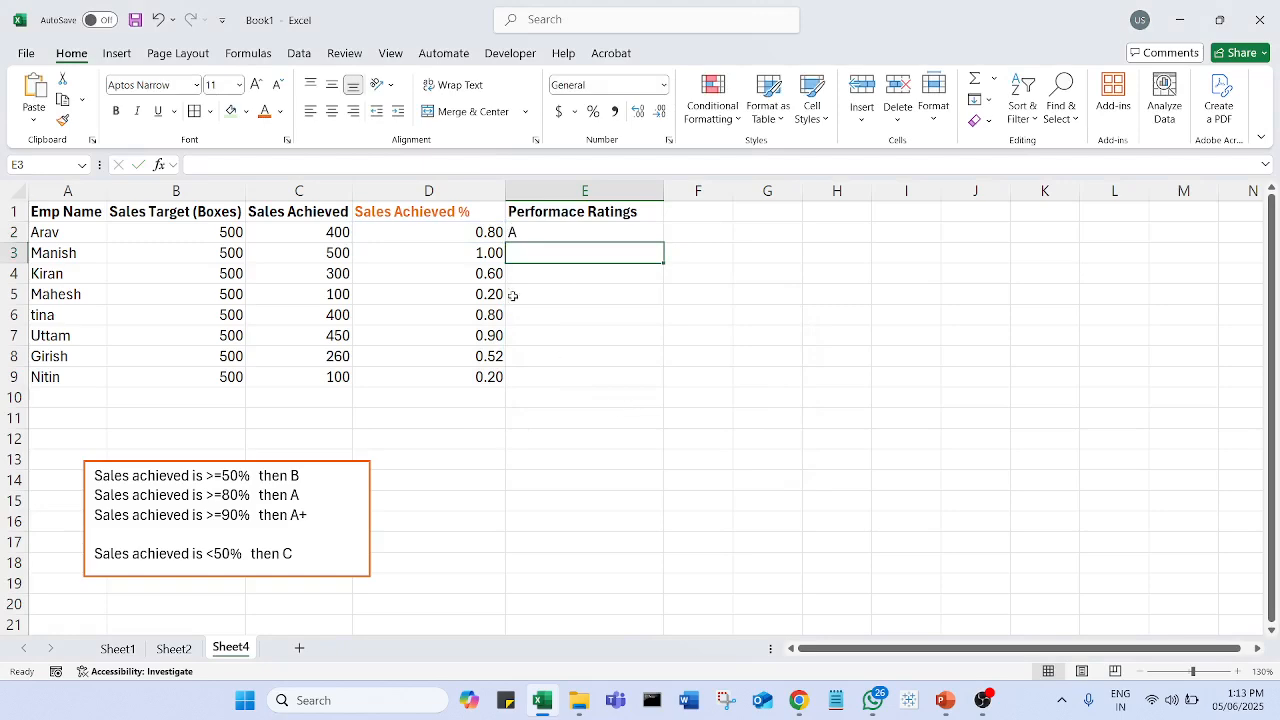
- Fill the rating formula from E2 down through E9
click(533, 232)
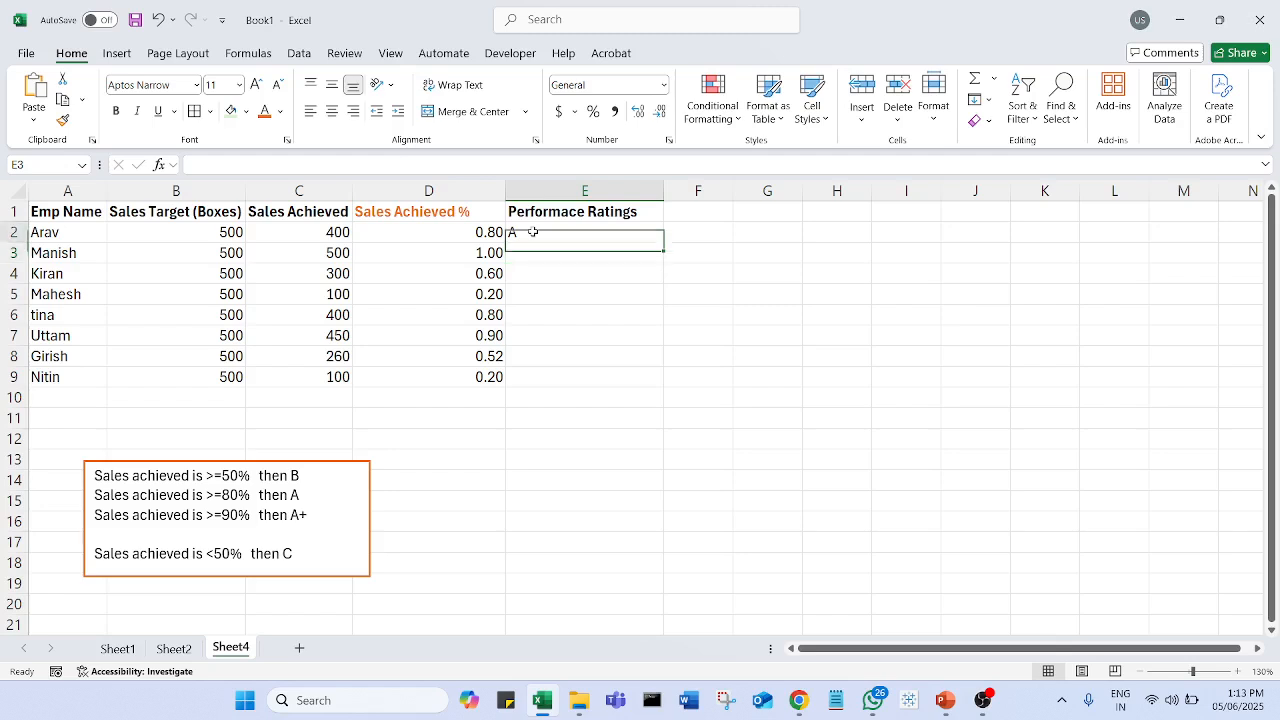
drag(664, 243, 660, 380)
click(782, 349)
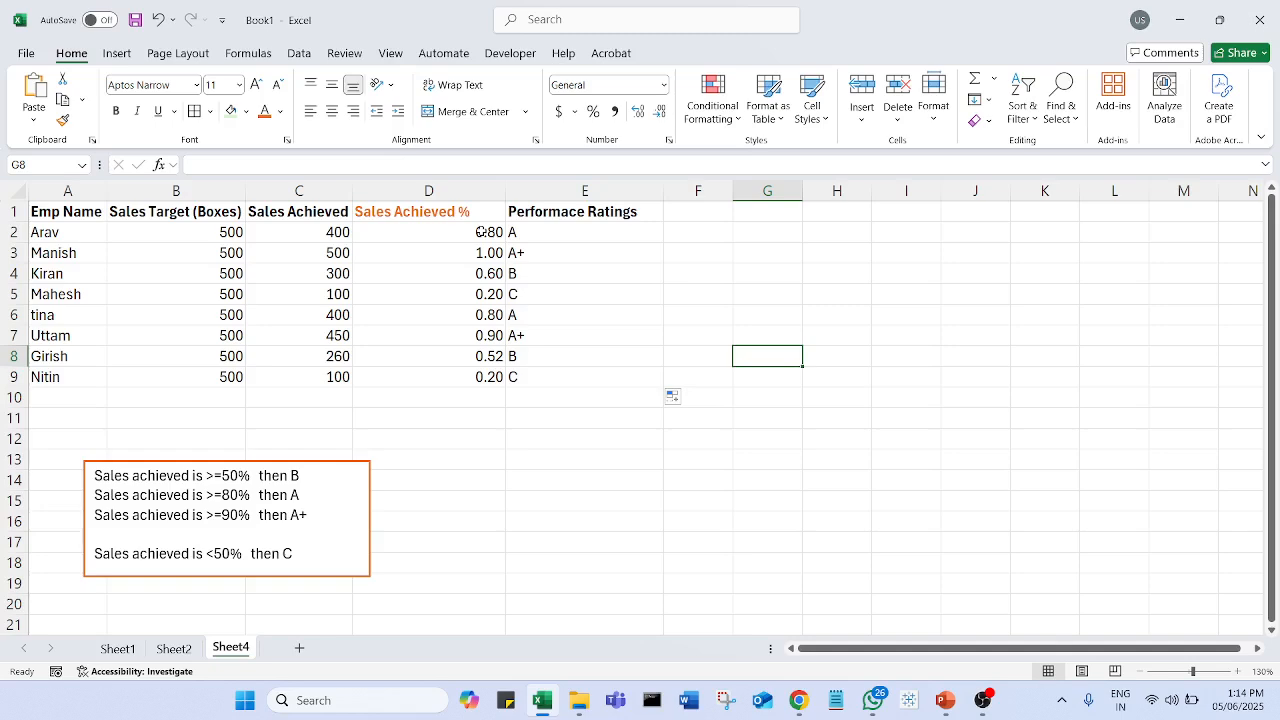
- Check the column layout on Sheet2 and enter the header "Salary" in cell F1 of Sheet4
click(174, 648)
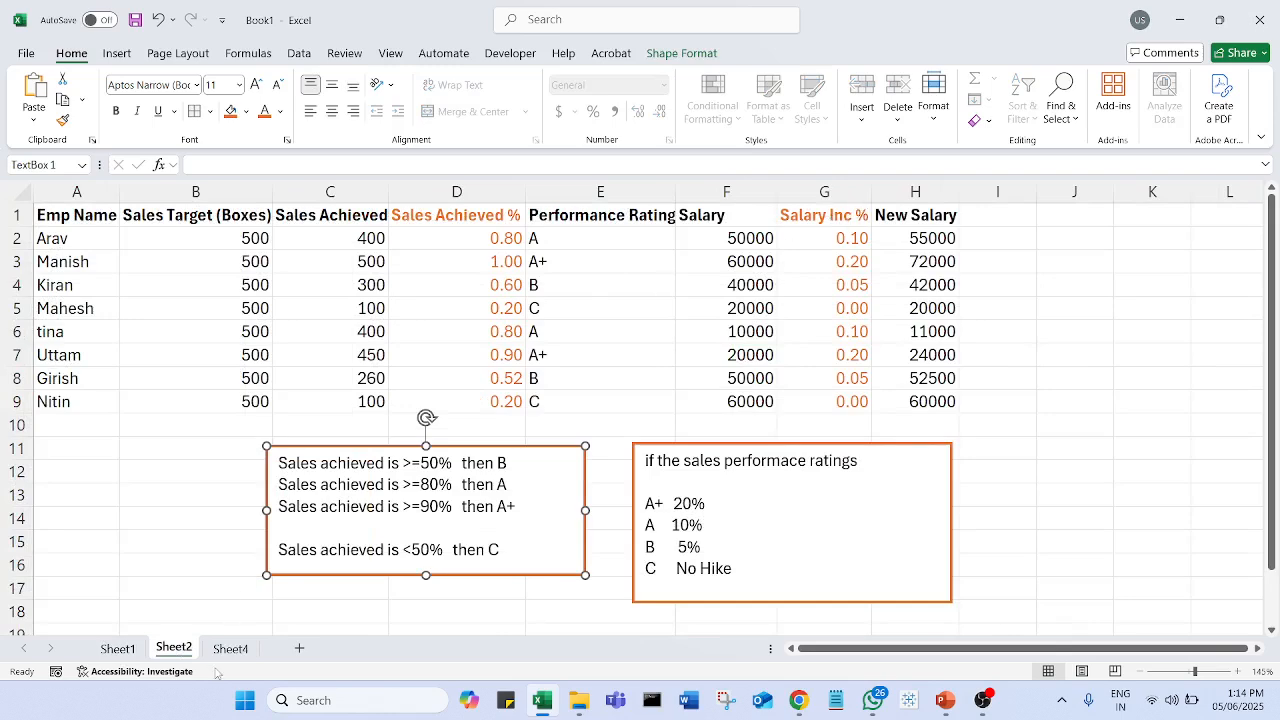
click(231, 648)
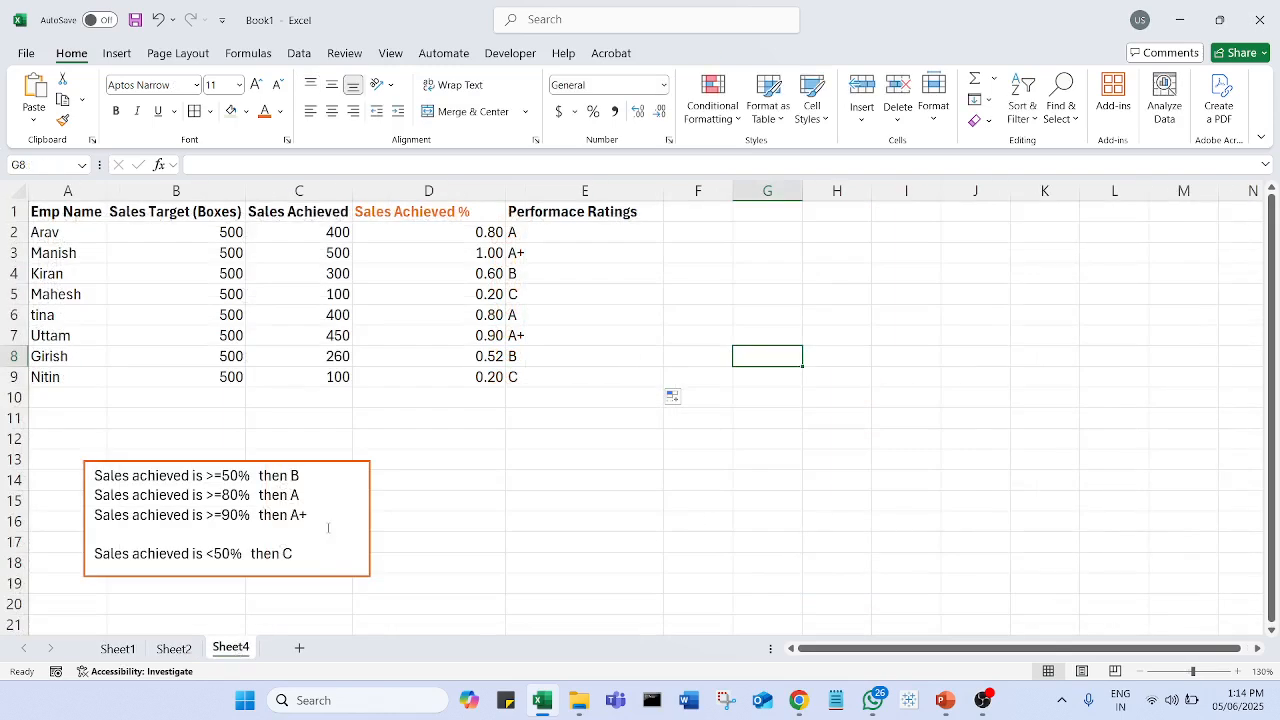
click(696, 219)
text(Salary)
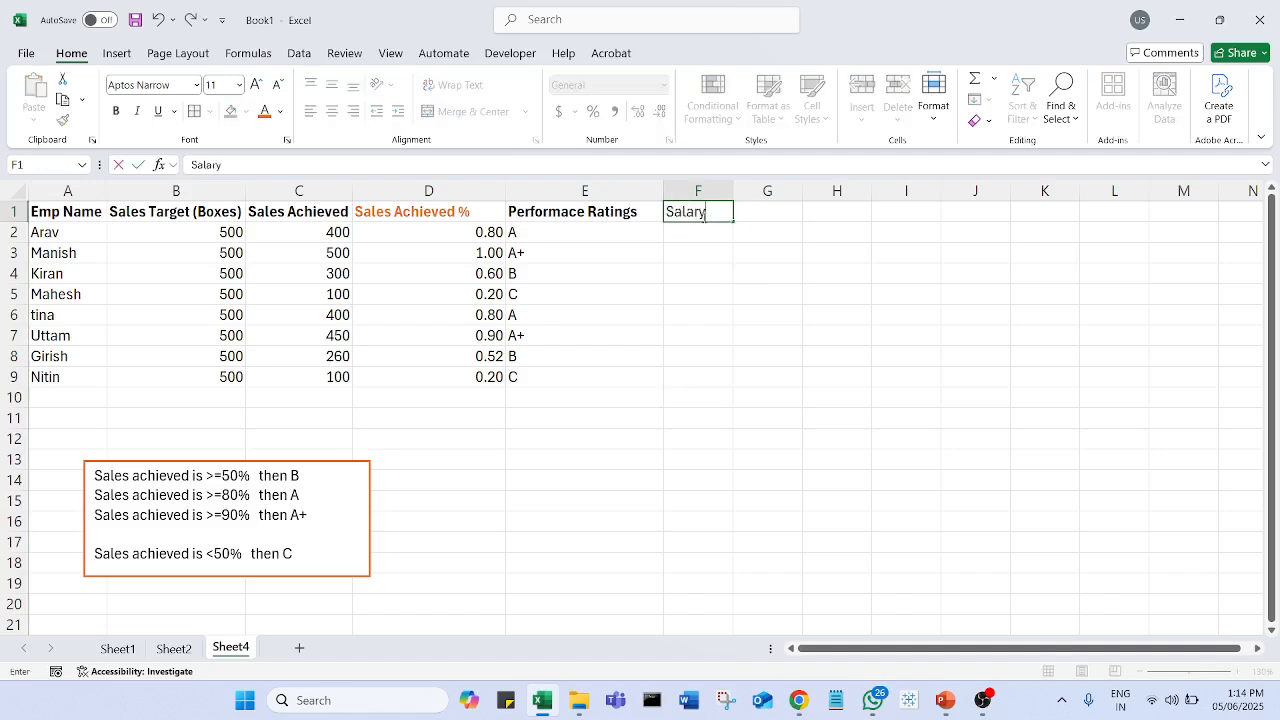
key(Return)
- Enter the salaries 50000, 60000, 40000 and 10000 in cells F2 through F5
text(5000)
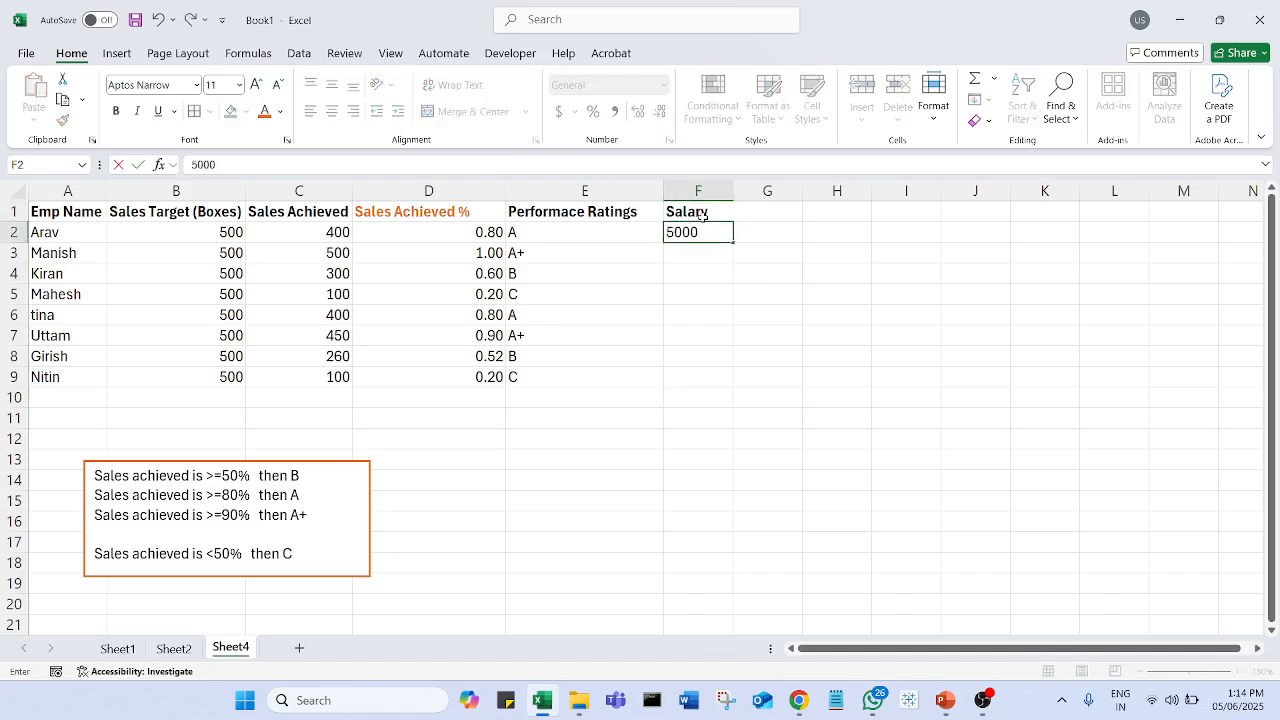
text(0)
key(Return)
text(60000)
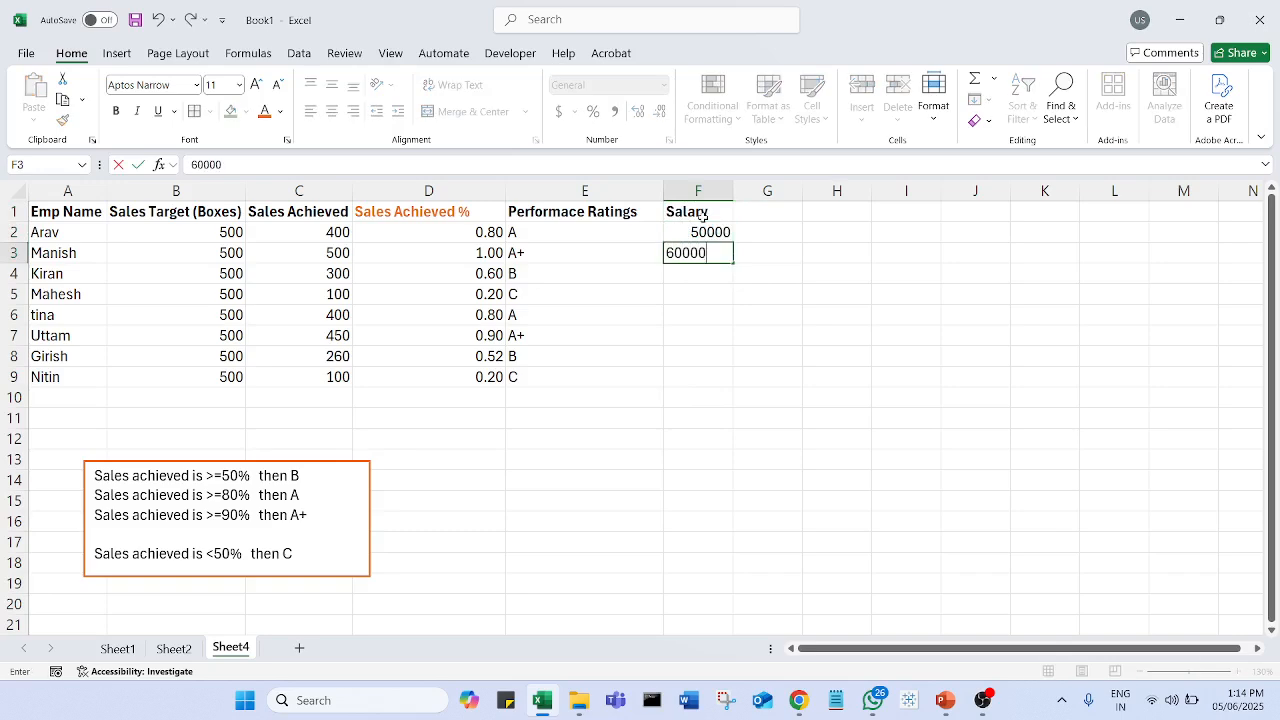
key(Return)
text(40000)
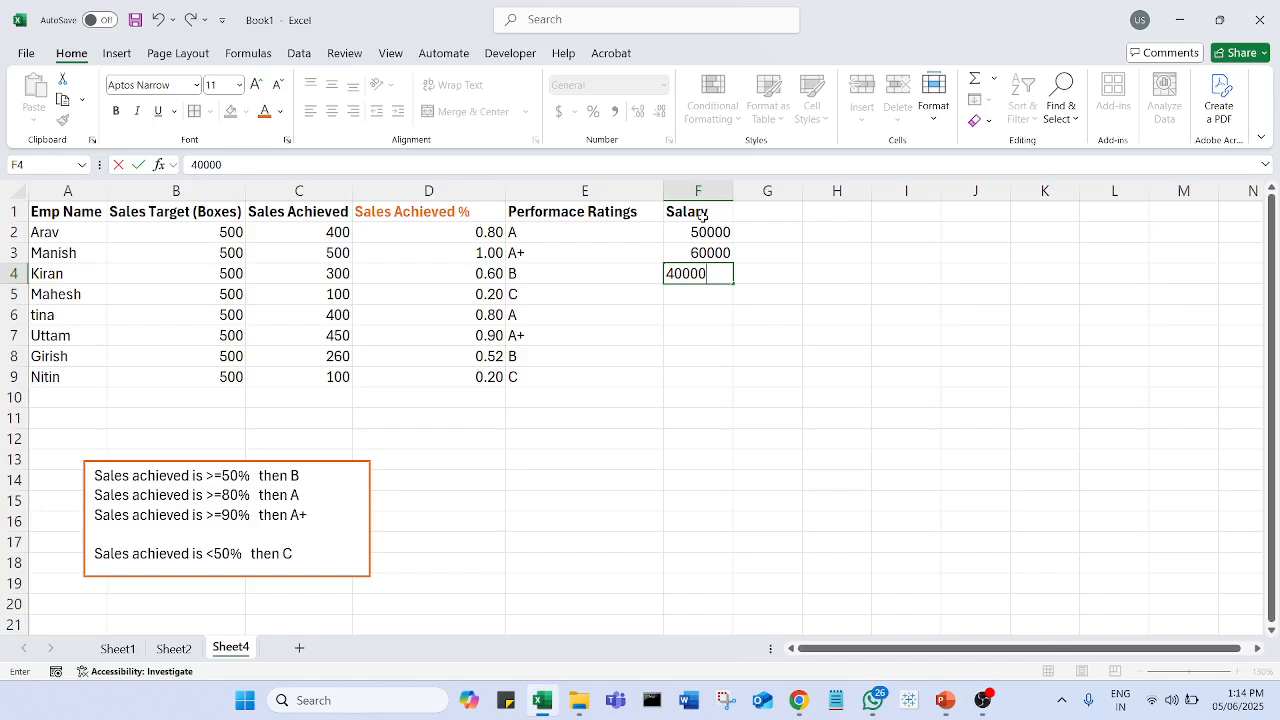
key(Return)
text(10000)
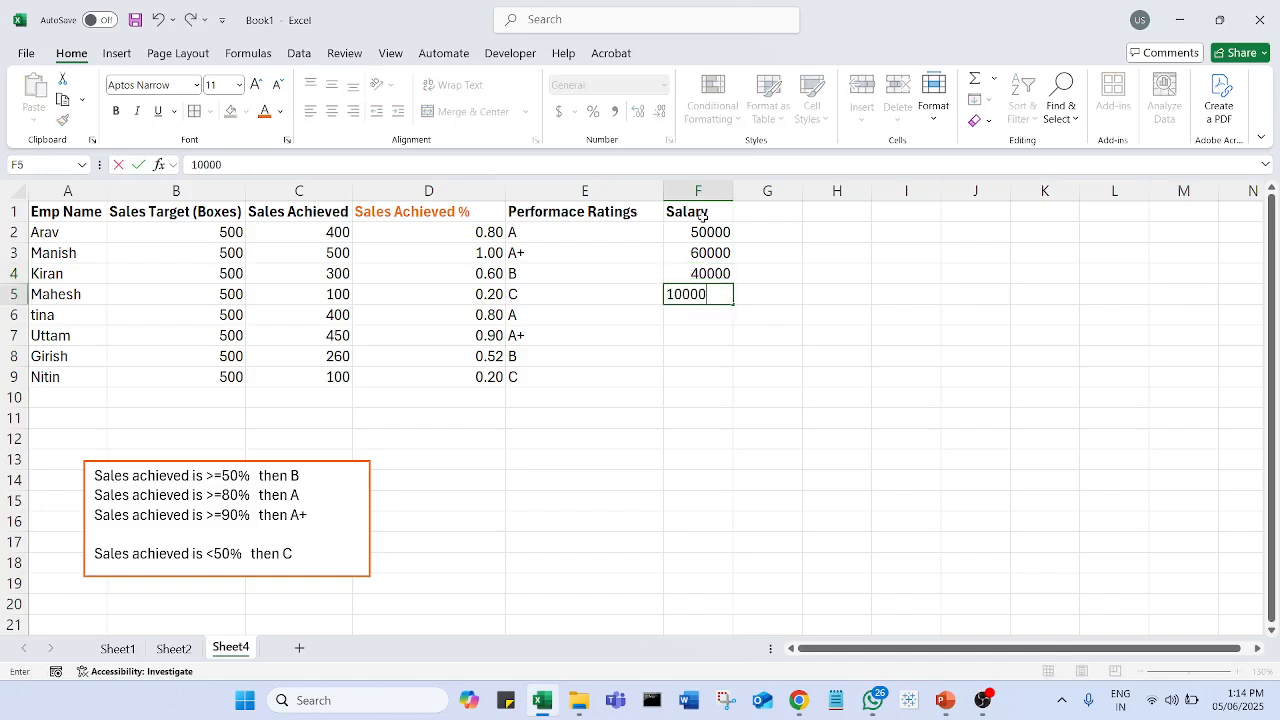
key(Return)
- Enter the salaries 50000, 70000, 20000 and 10000 in cells F6 through F9
text(50)
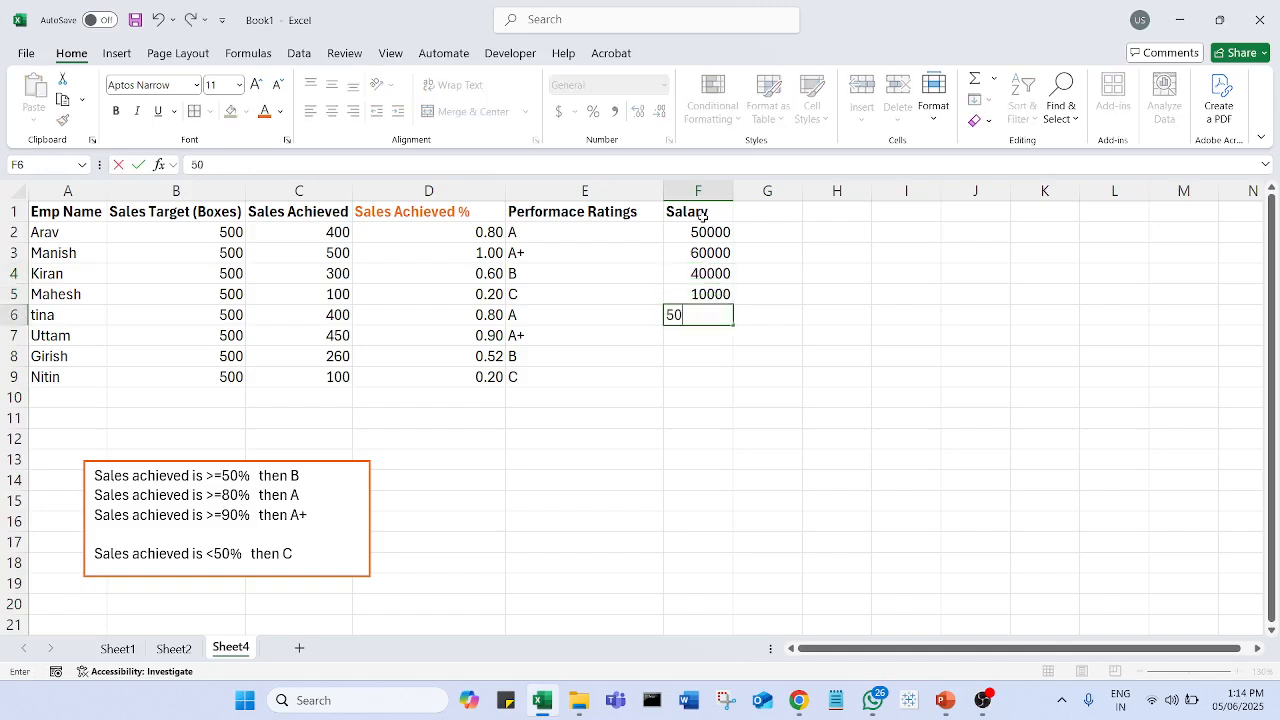
text(0000)
key(BackSpace)
key(Return)
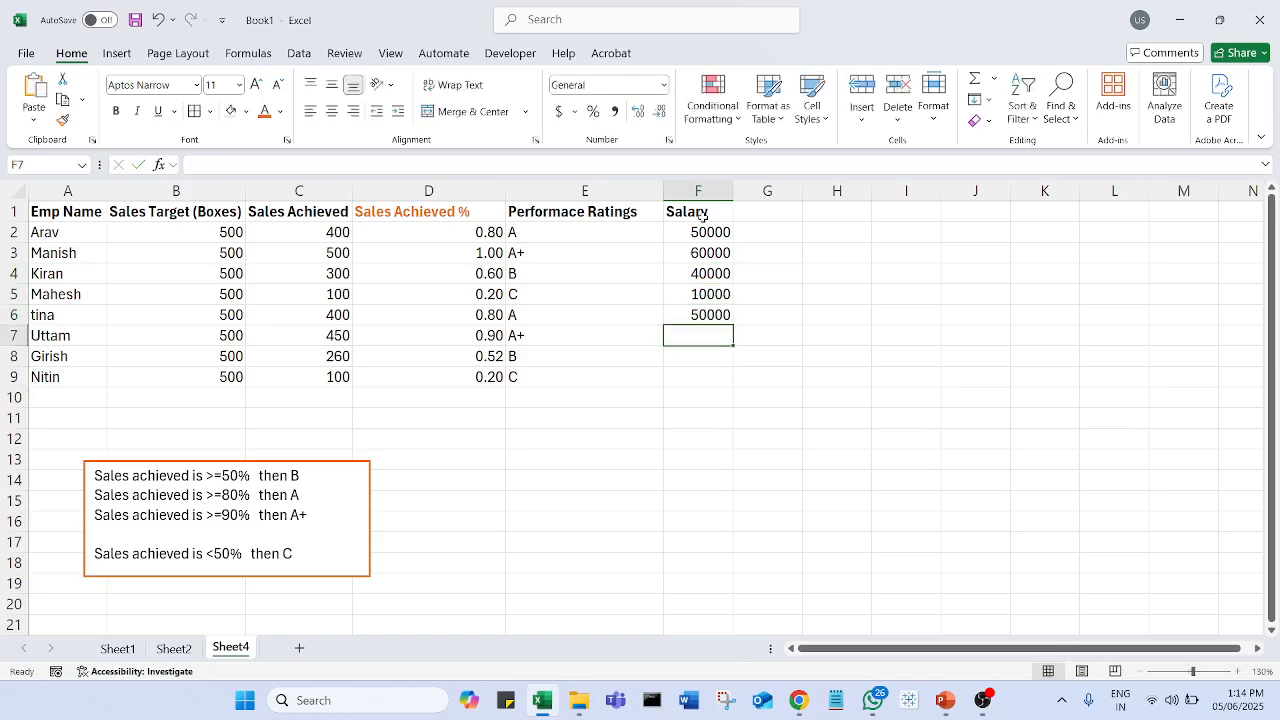
text(700000)
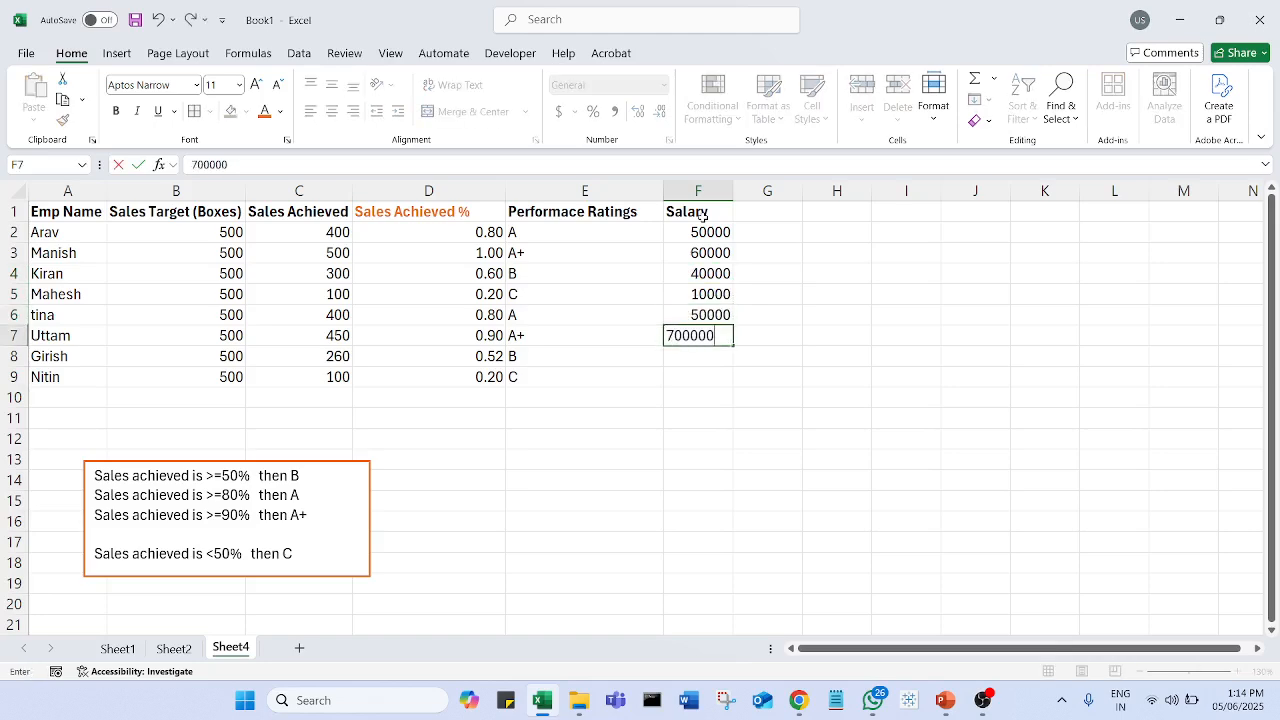
key(BackSpace)
key(Return)
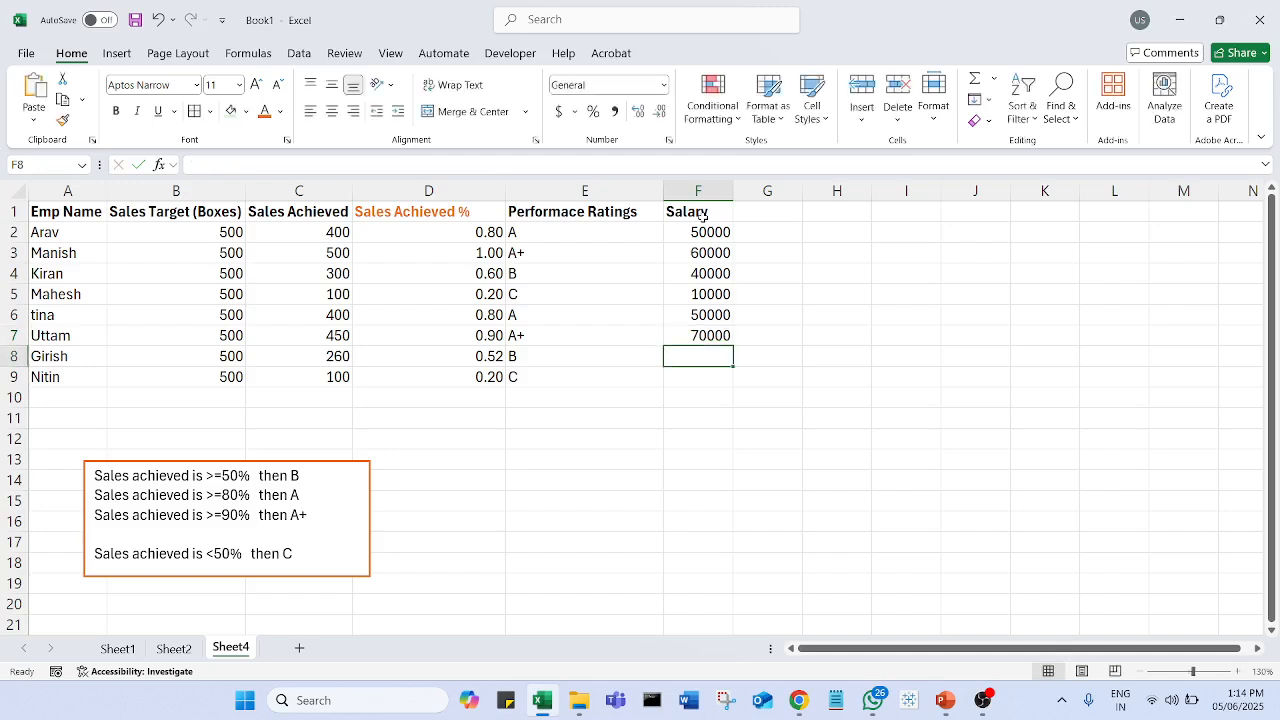
text(20000)
key(Return)
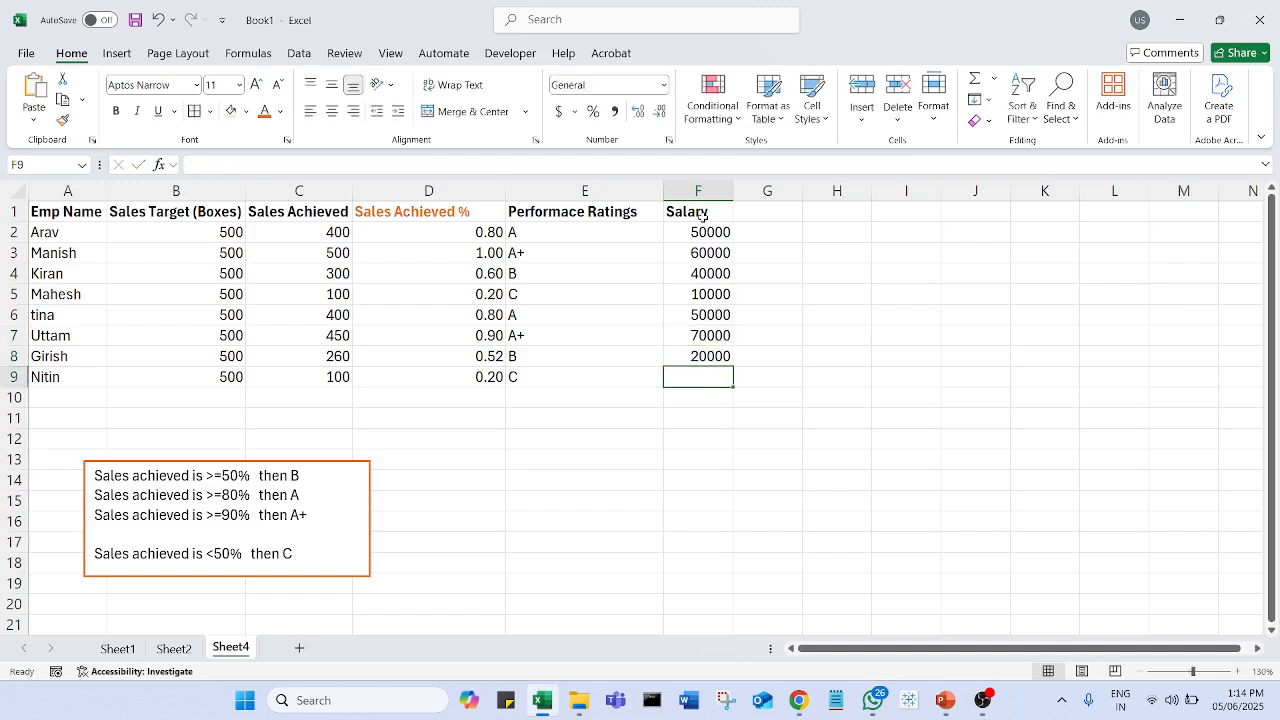
text(10000)
key(Return)
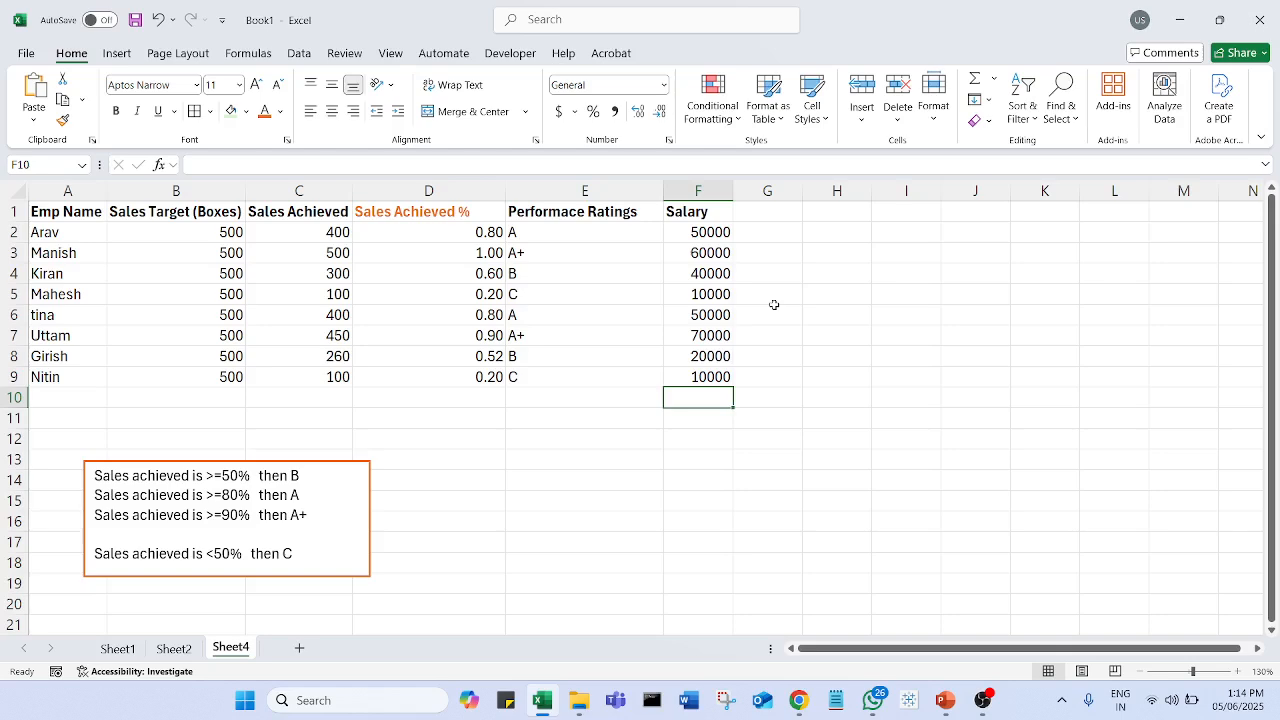
- Copy the salary hike rules text box from Sheet2 to Sheet4 and place it beside the rating rules box below the table
click(176, 648)
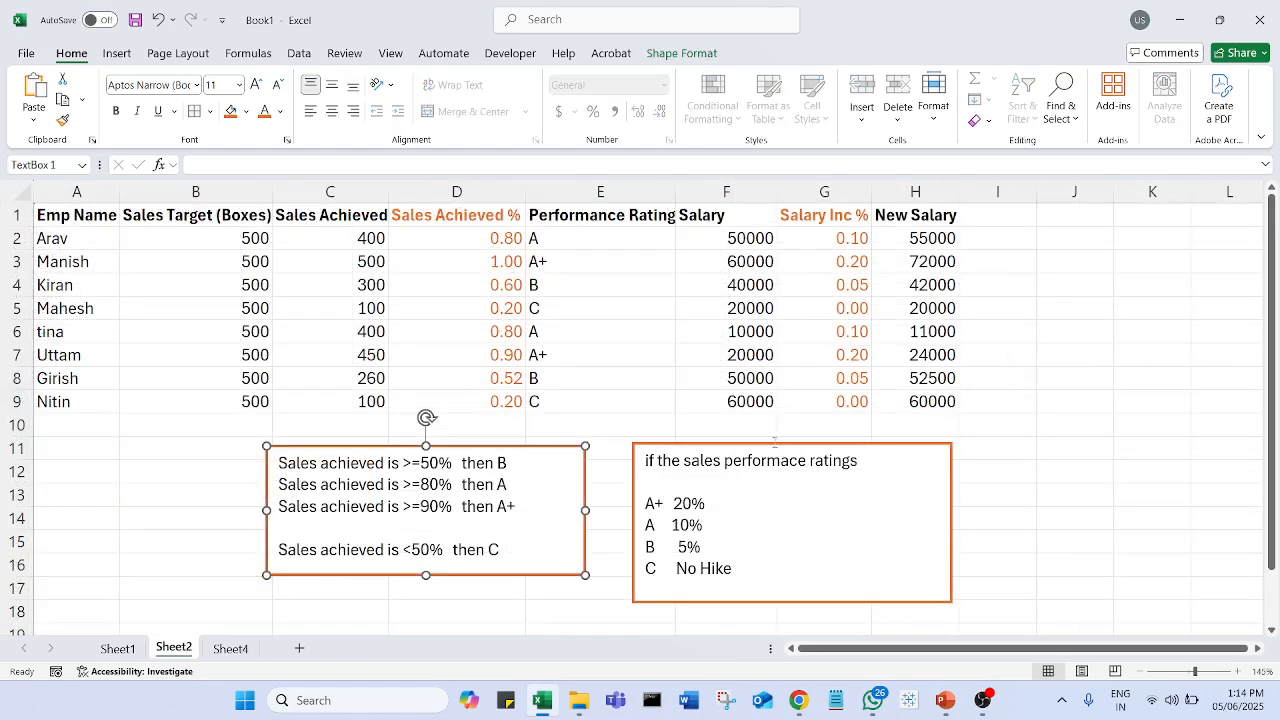
click(773, 443)
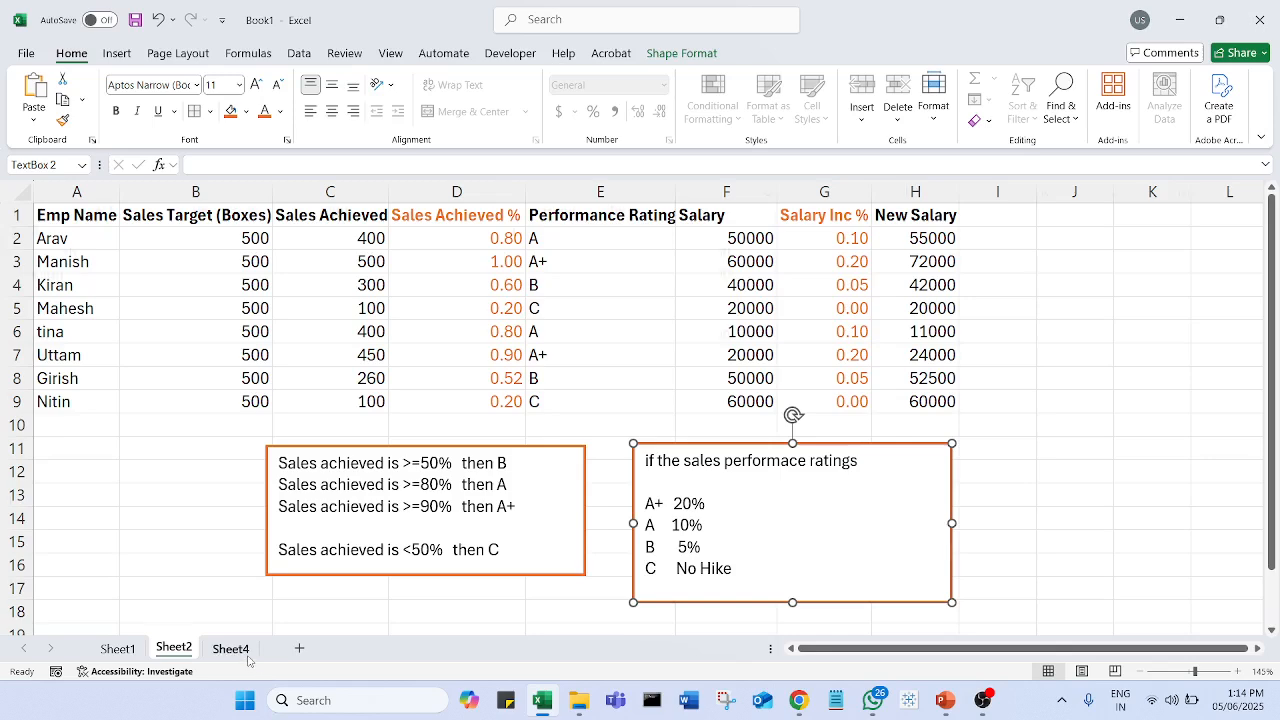
click(248, 658)
key(ctrl+v)
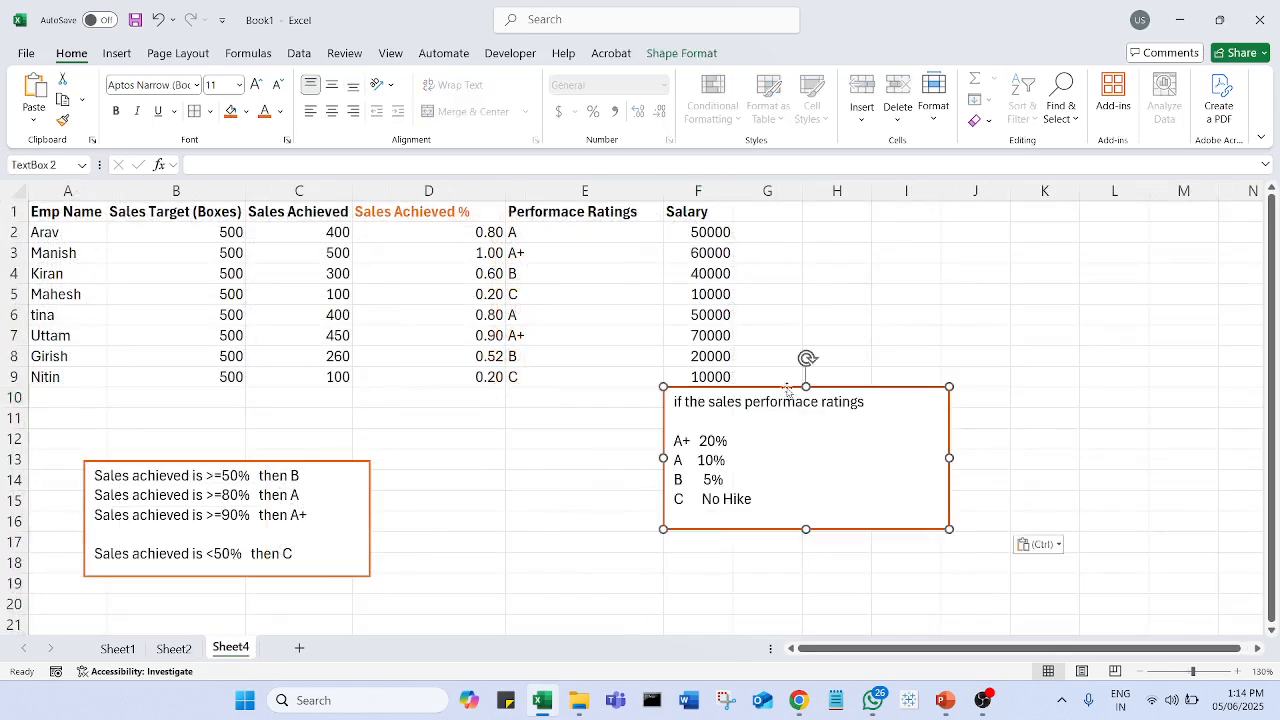
drag(784, 384, 517, 454)
drag(462, 510, 404, 512)
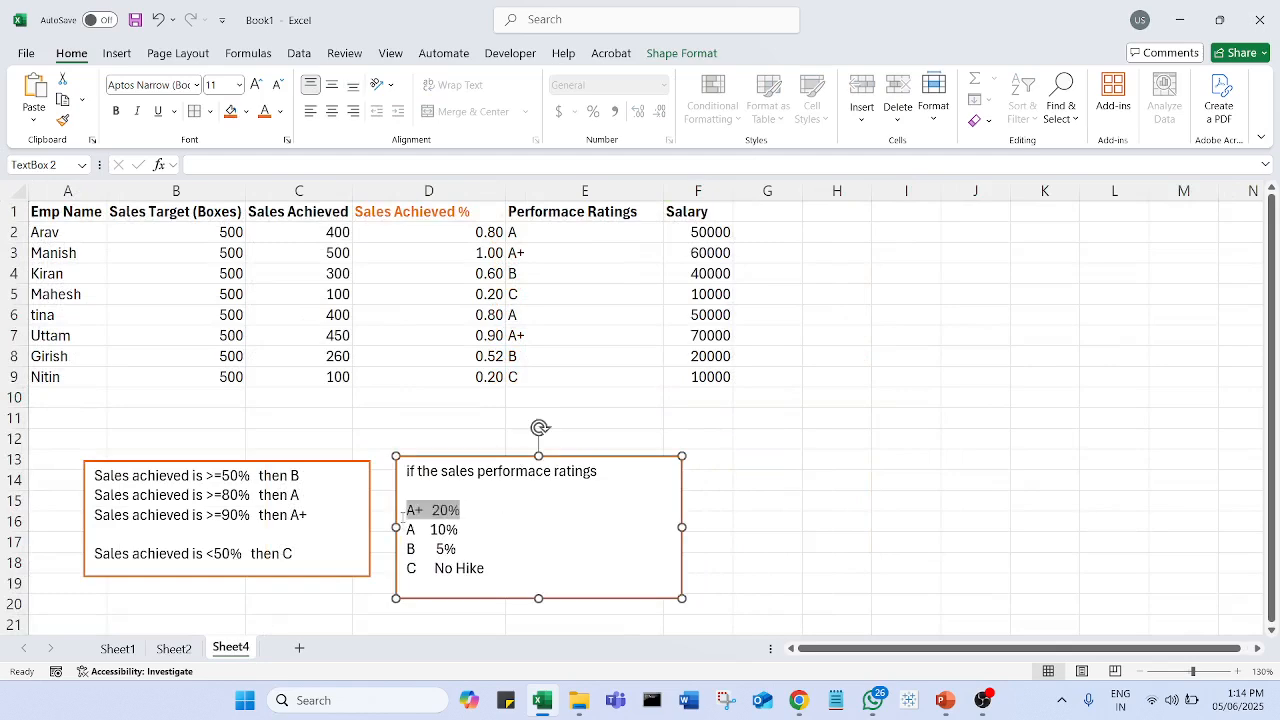
click(461, 531)
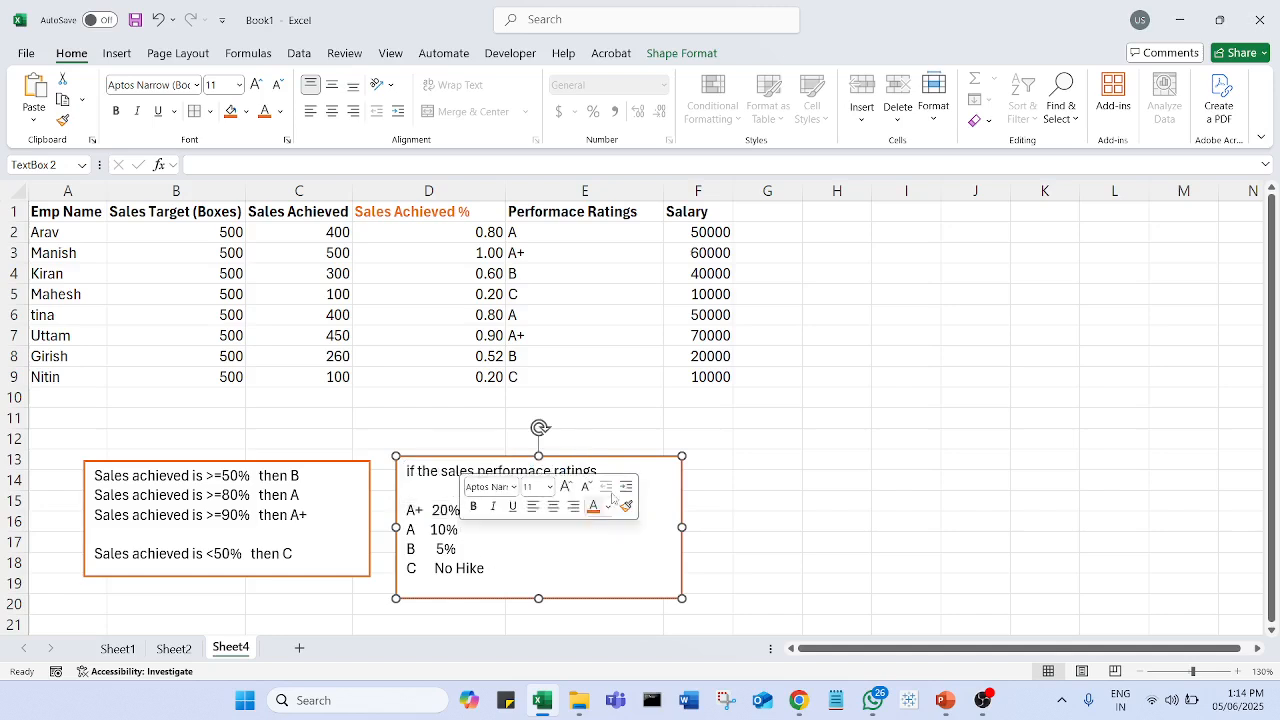
- Enter the bold header "Salary hike %" in G1 of a widened column G and set the font color of G1:G9 to orange
click(794, 216)
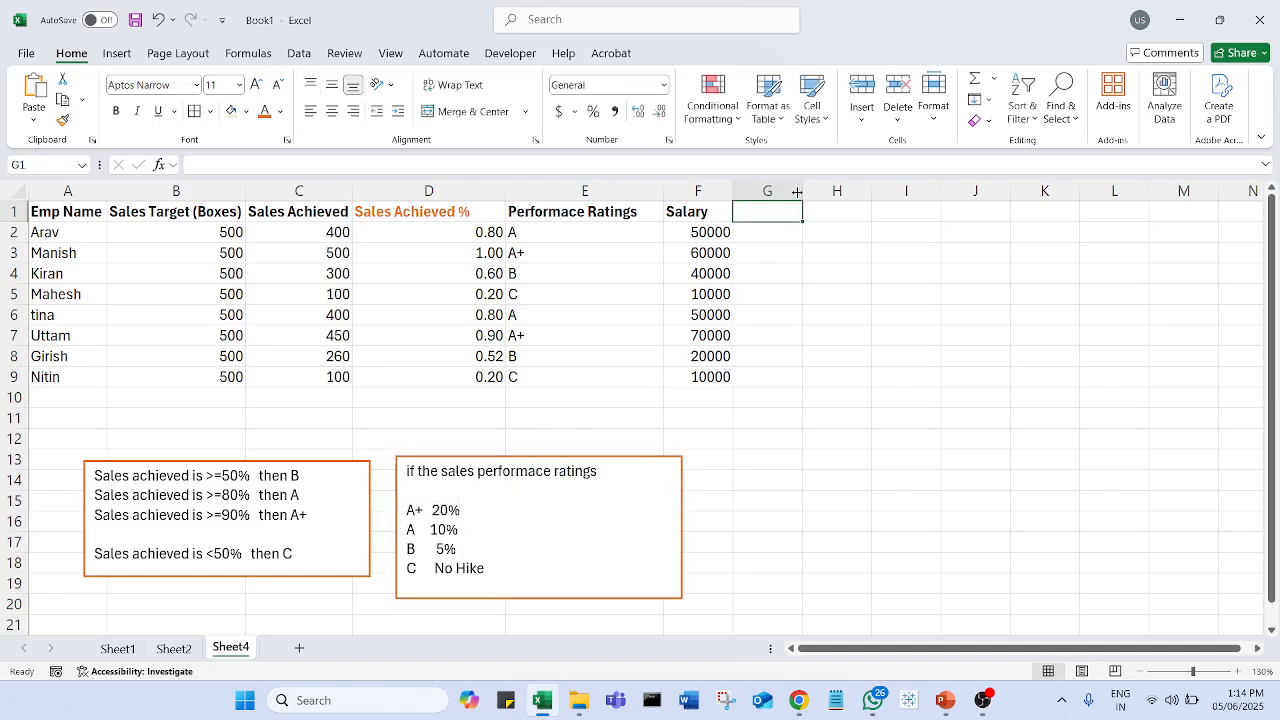
drag(802, 190, 835, 190)
text(Sa)
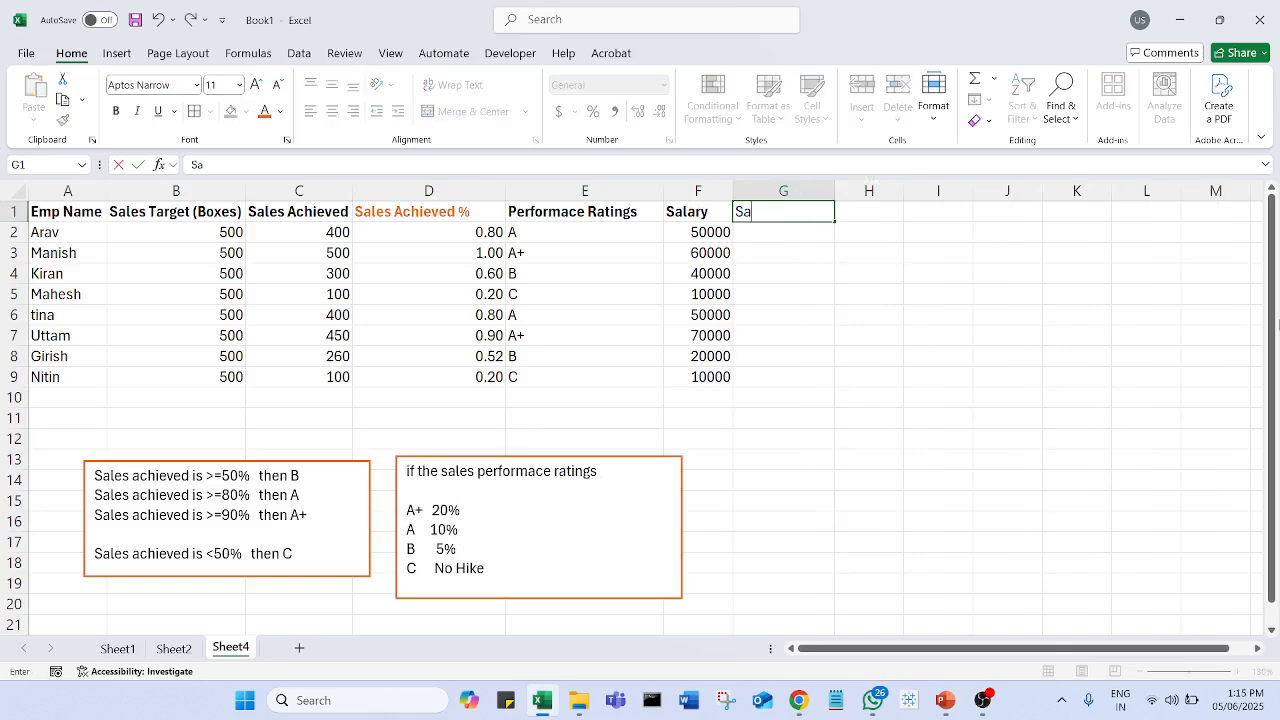
text(lary hike %)
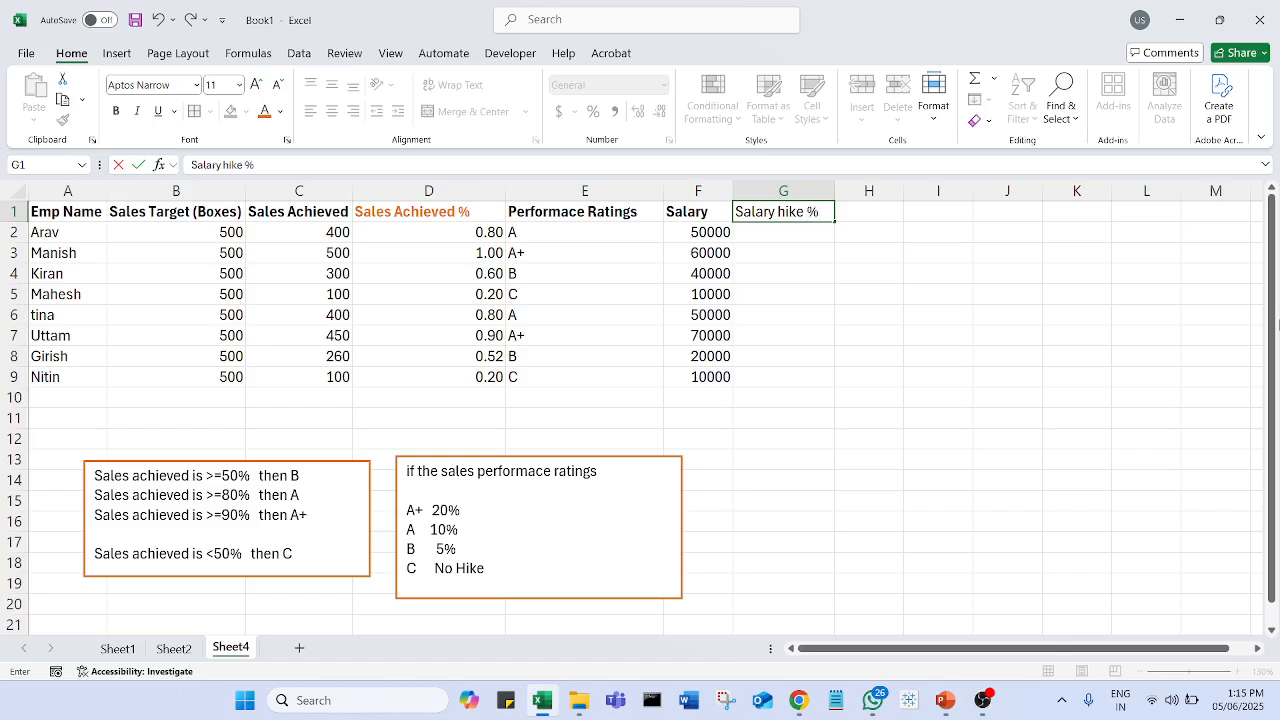
click(850, 292)
drag(790, 212, 780, 380)
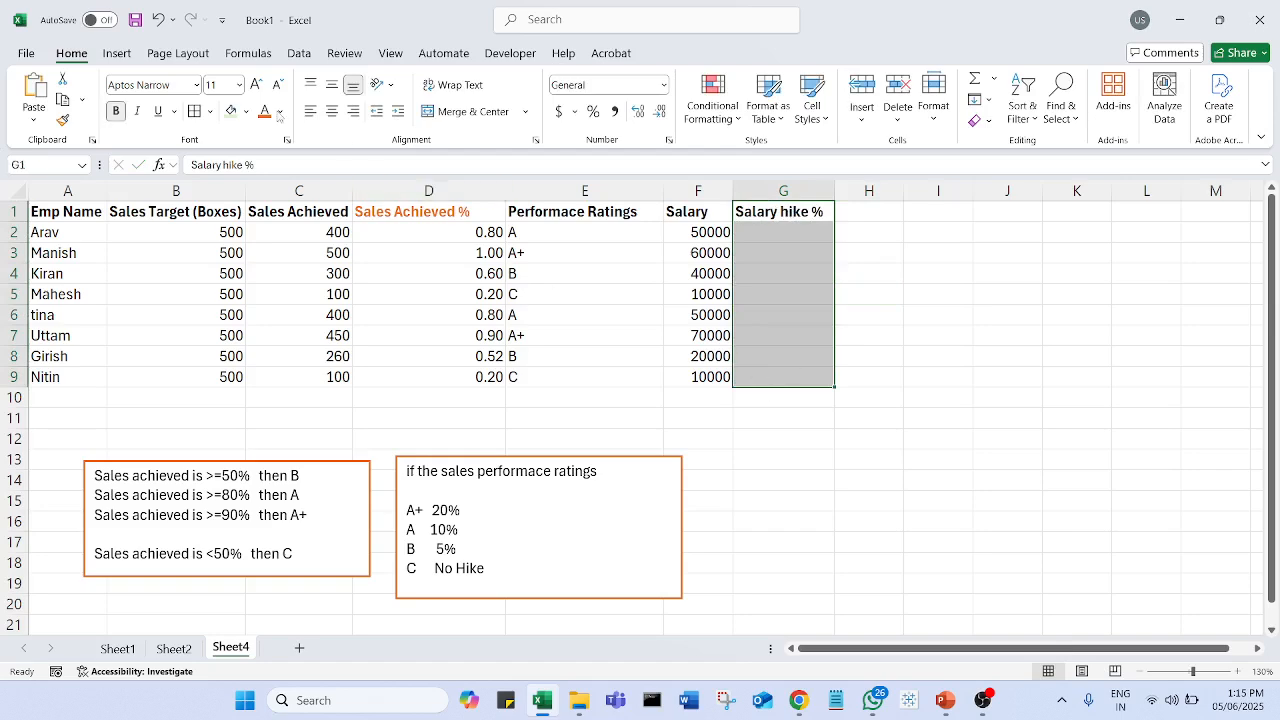
click(265, 111)
- Enter the formula =IF(E2="A+",0.2) in cell G2 and fill it down through G9
click(820, 238)
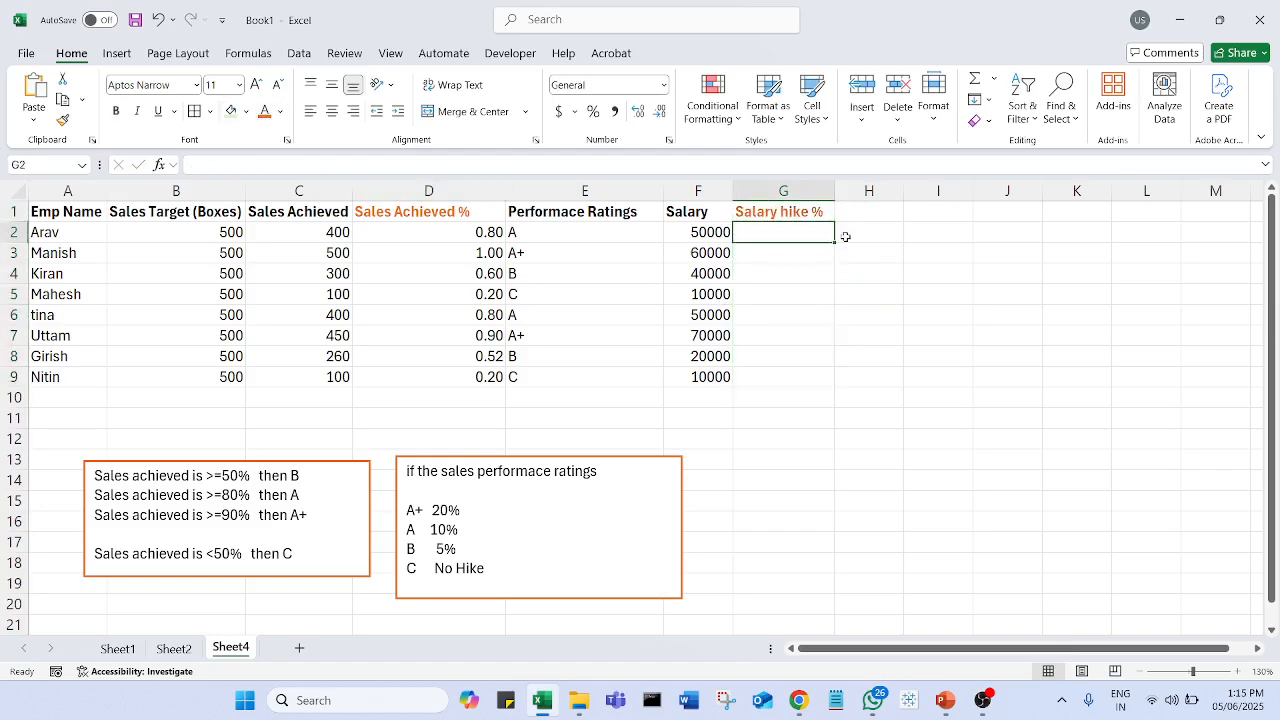
text(=IF()
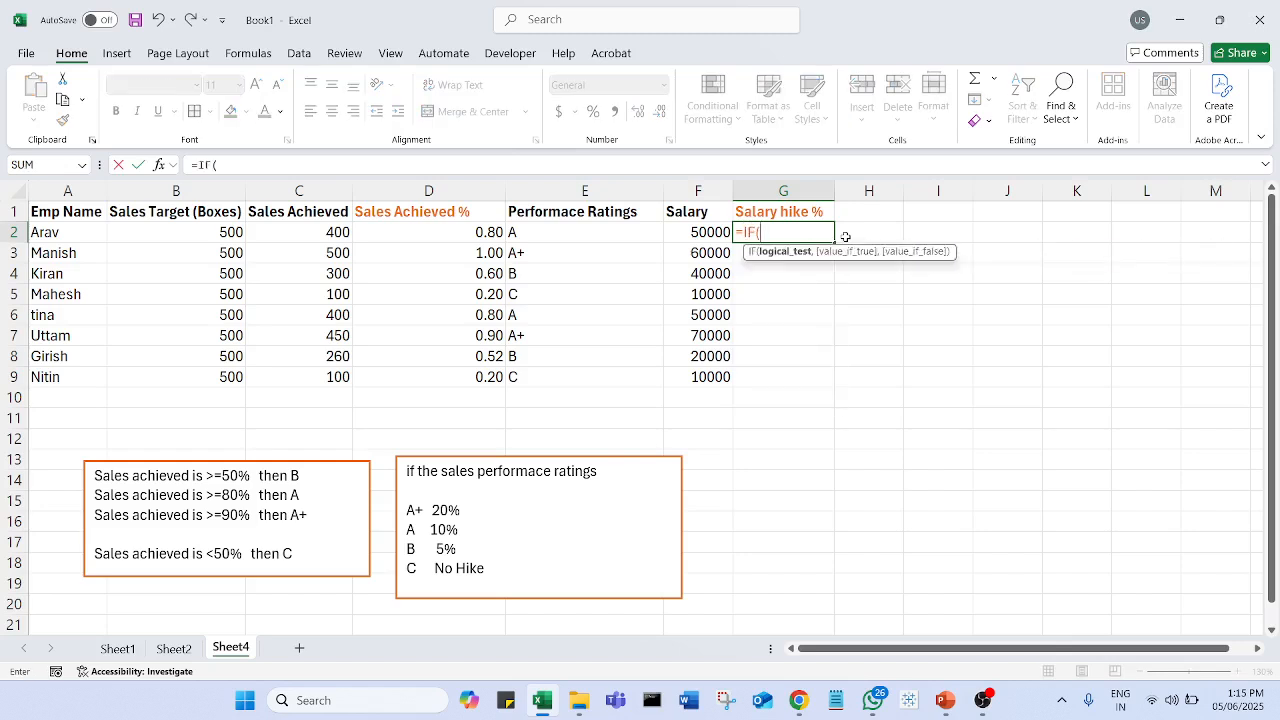
click(638, 231)
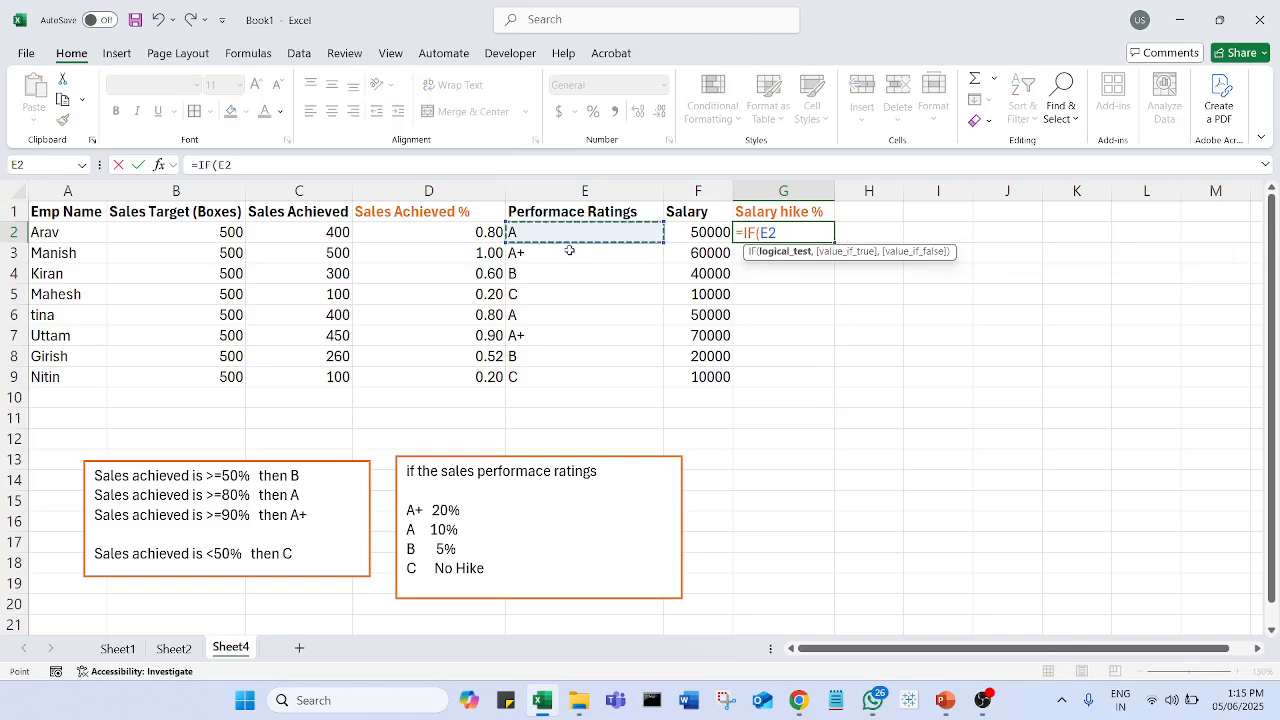
text(="A)
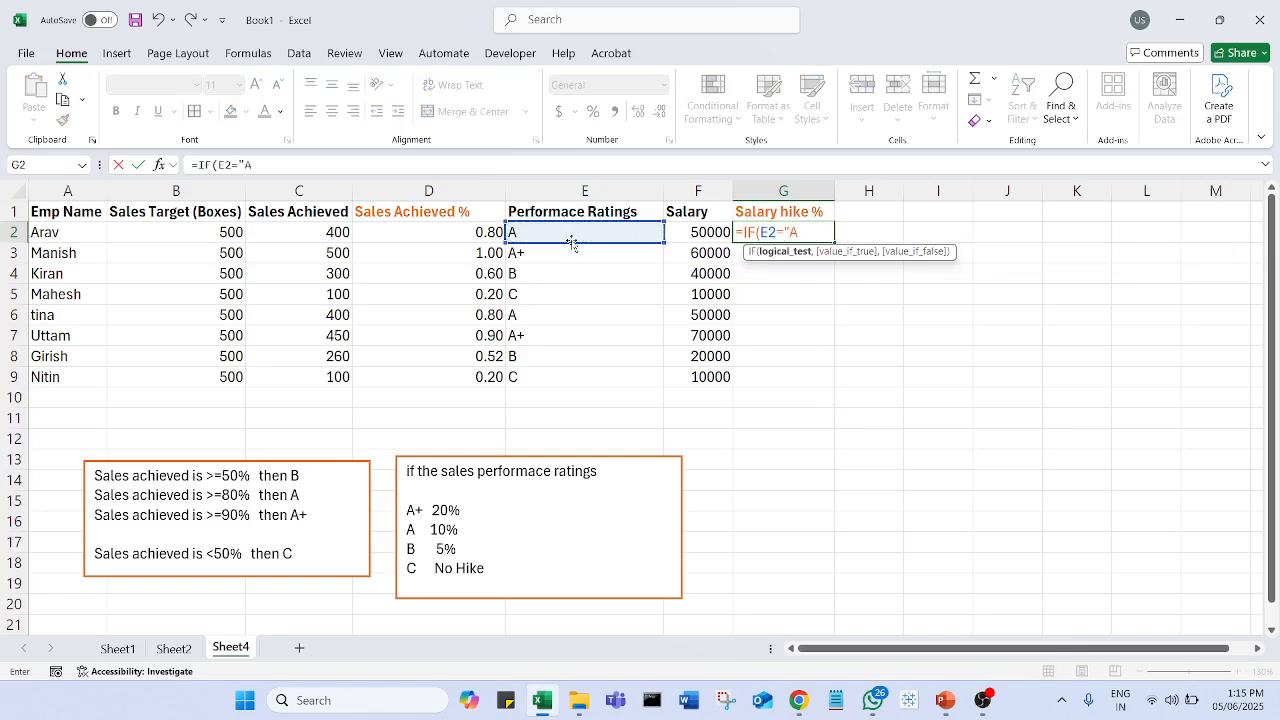
text(+",)
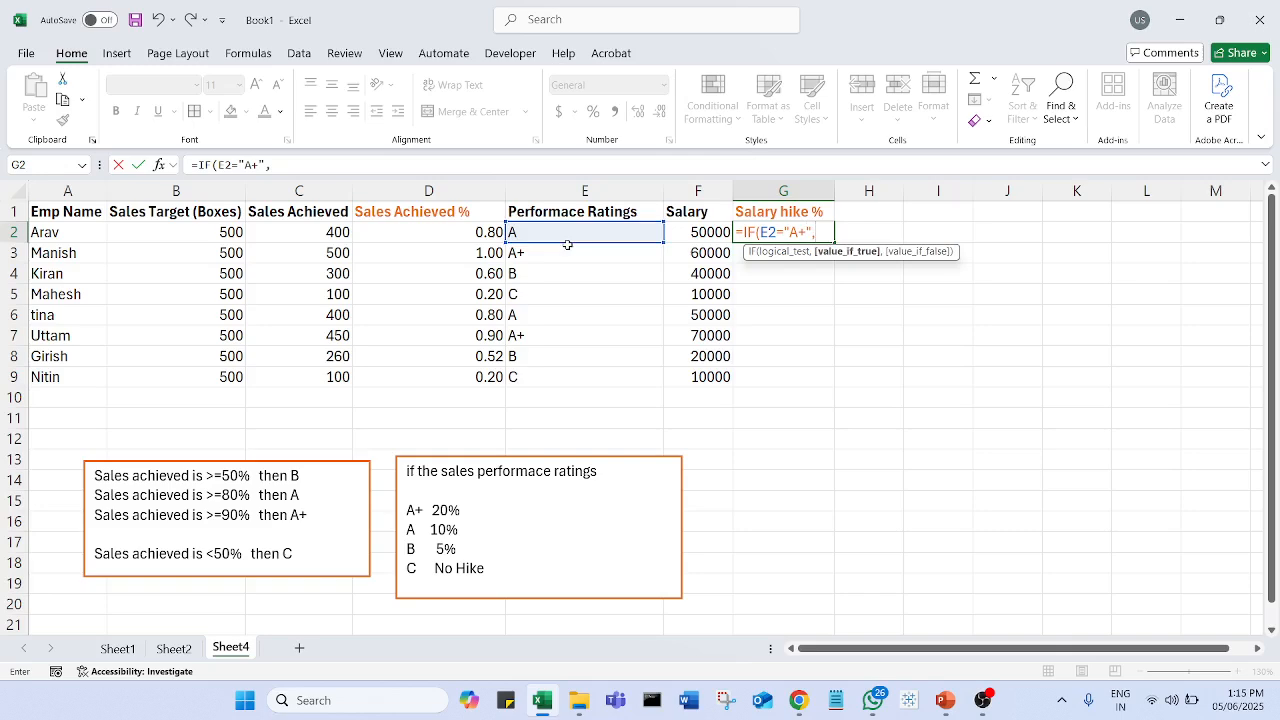
text(0.2))
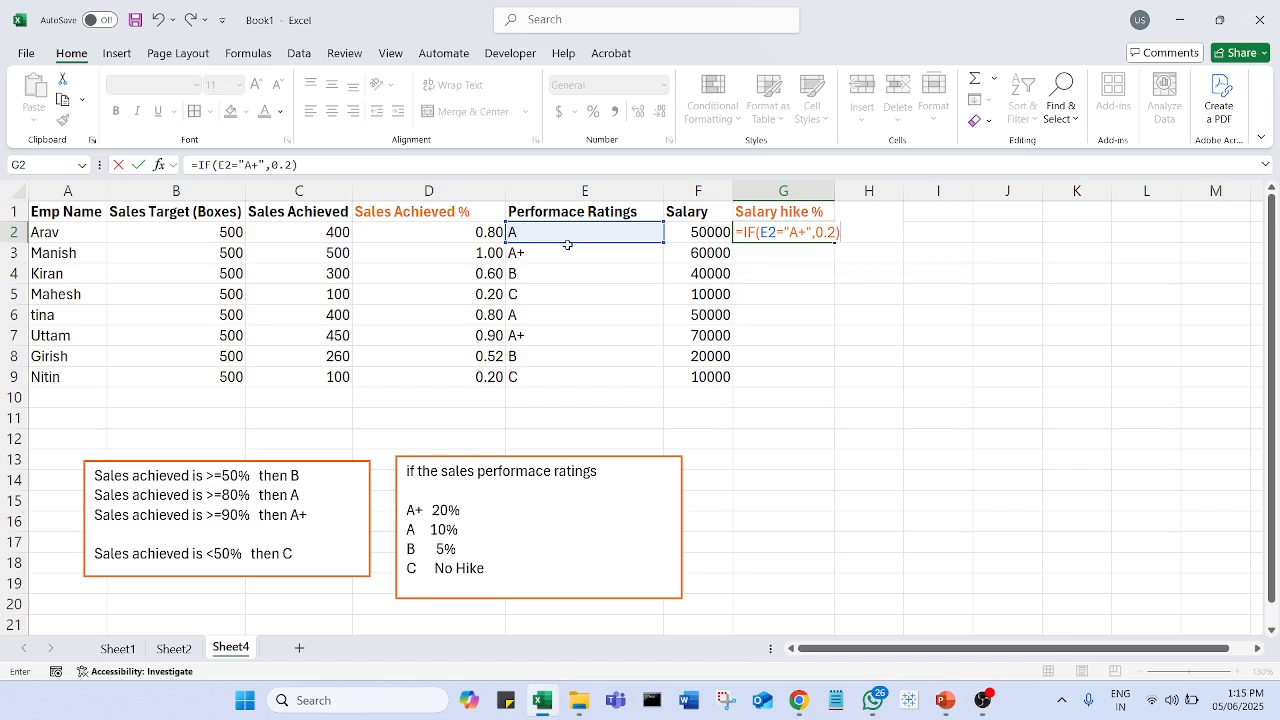
key(Return)
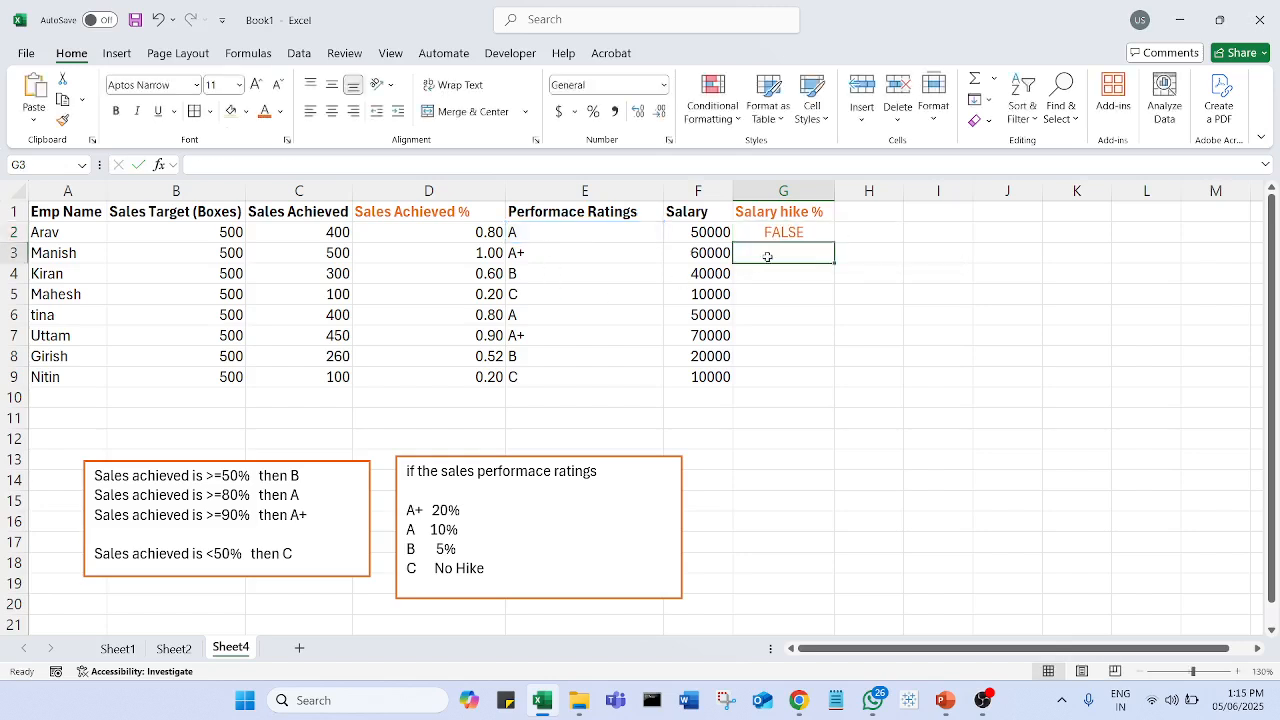
click(821, 236)
drag(833, 240, 843, 385)
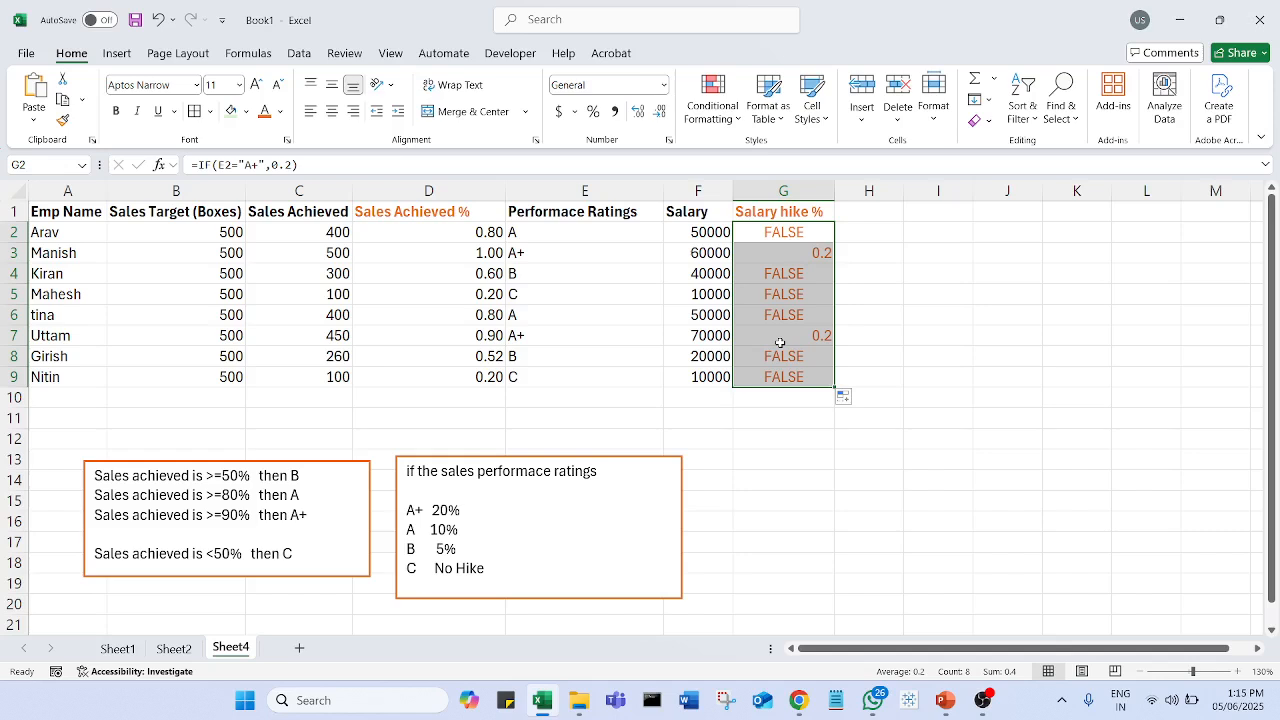
- Extend the G2 formula with a nested condition so it reads =IF(E2="A+",0.2, IF(E2="A", 0.1))
click(810, 231)
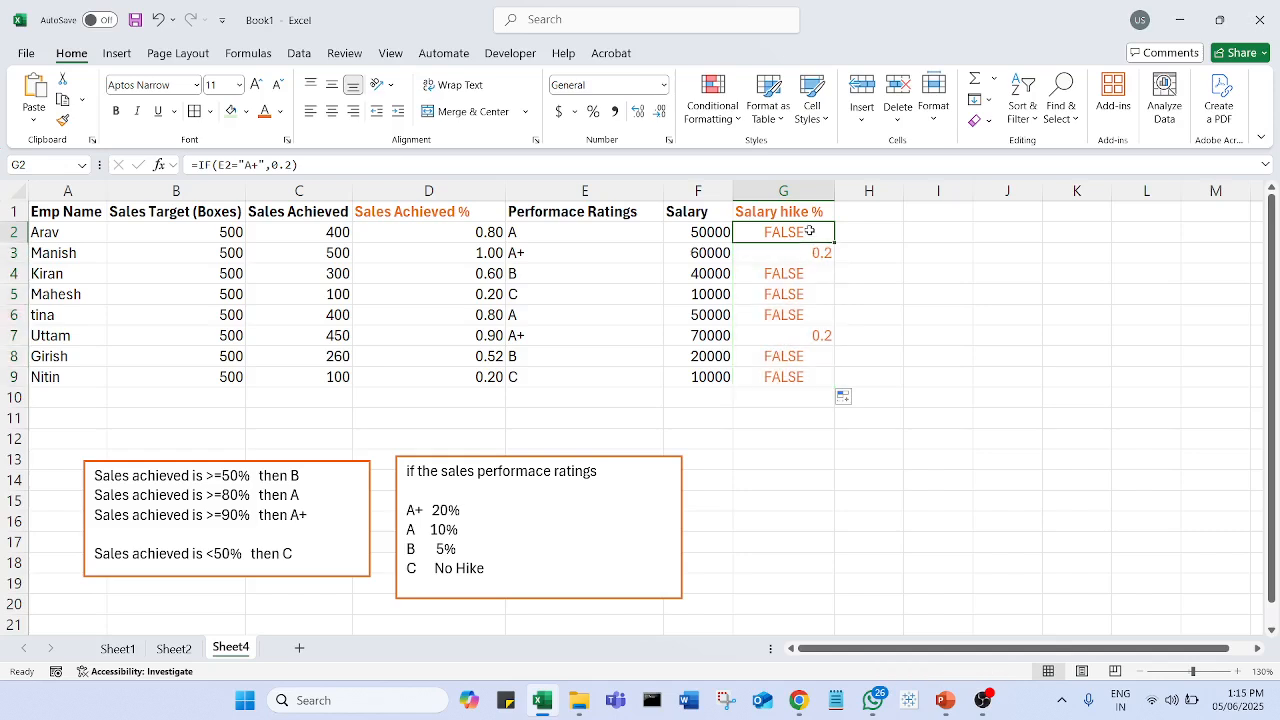
double_click(810, 231)
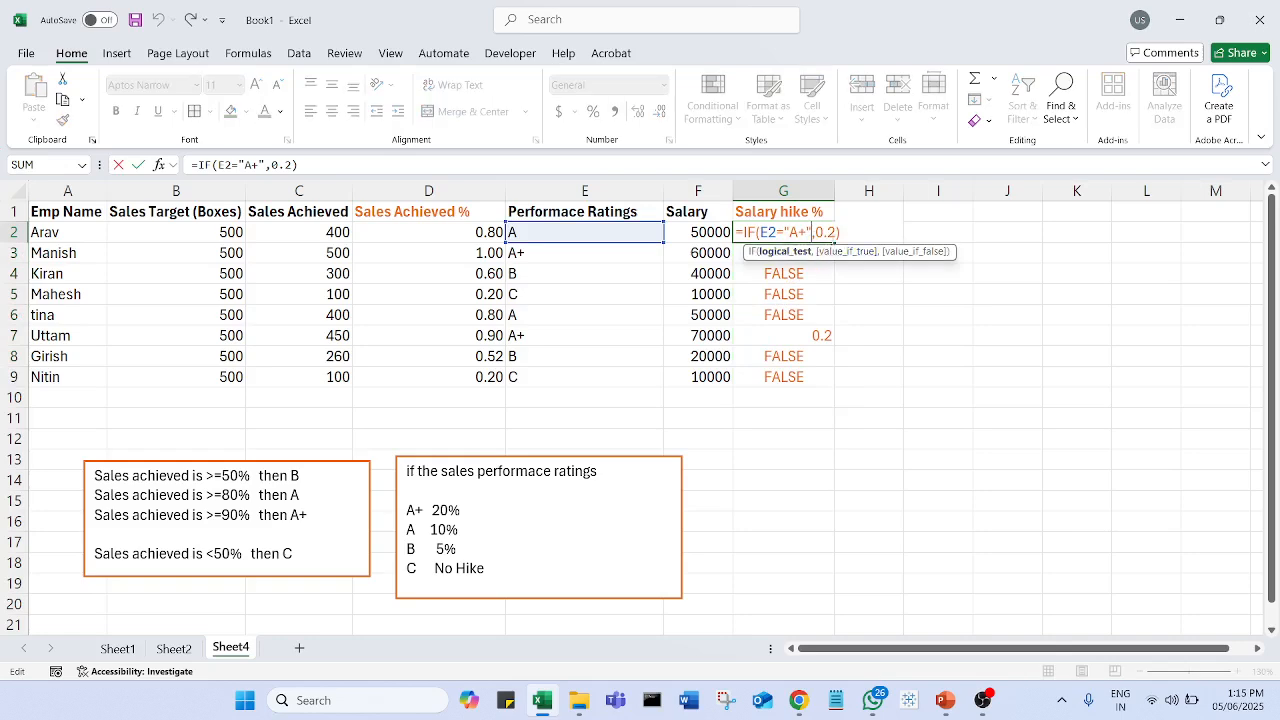
click(834, 234)
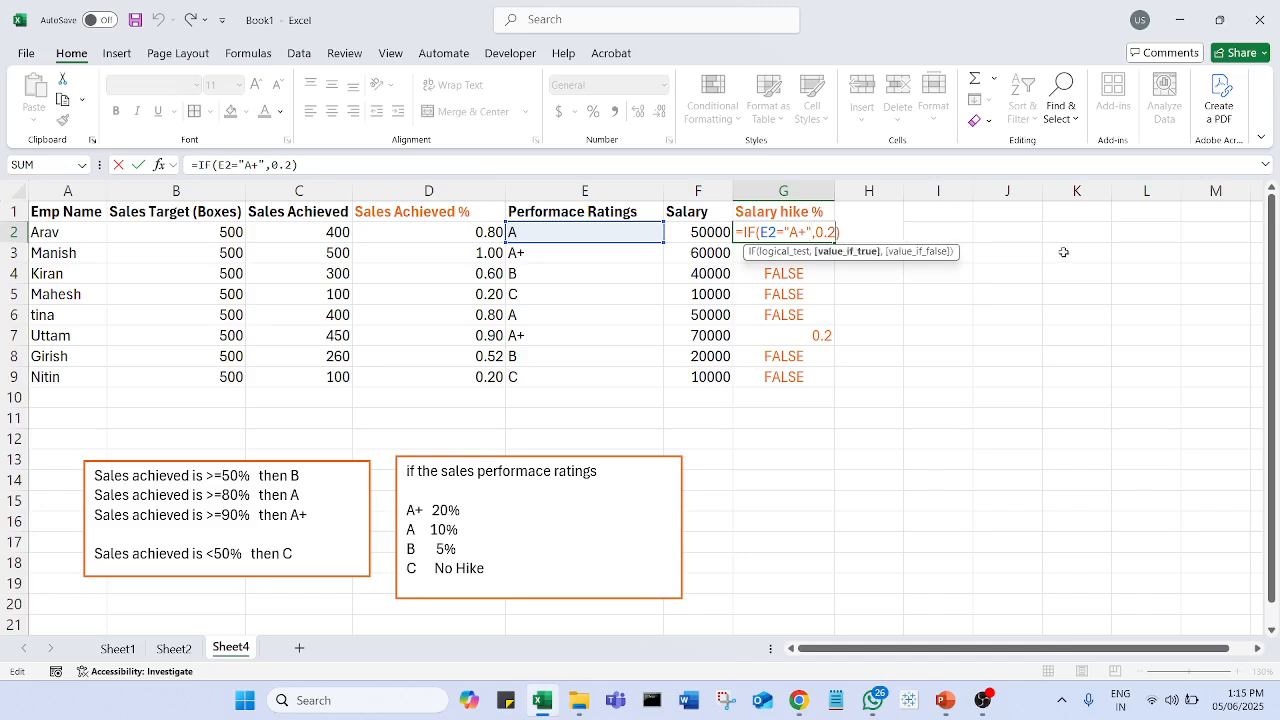
text(, )
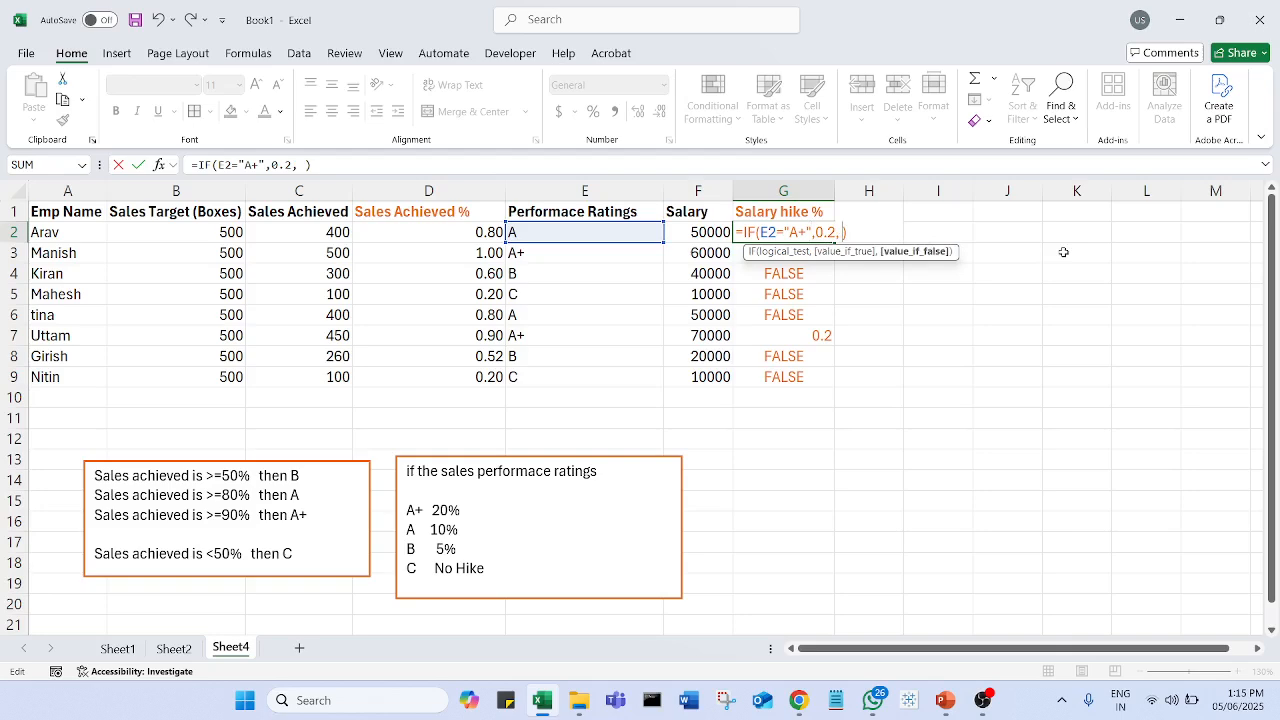
text(IF()
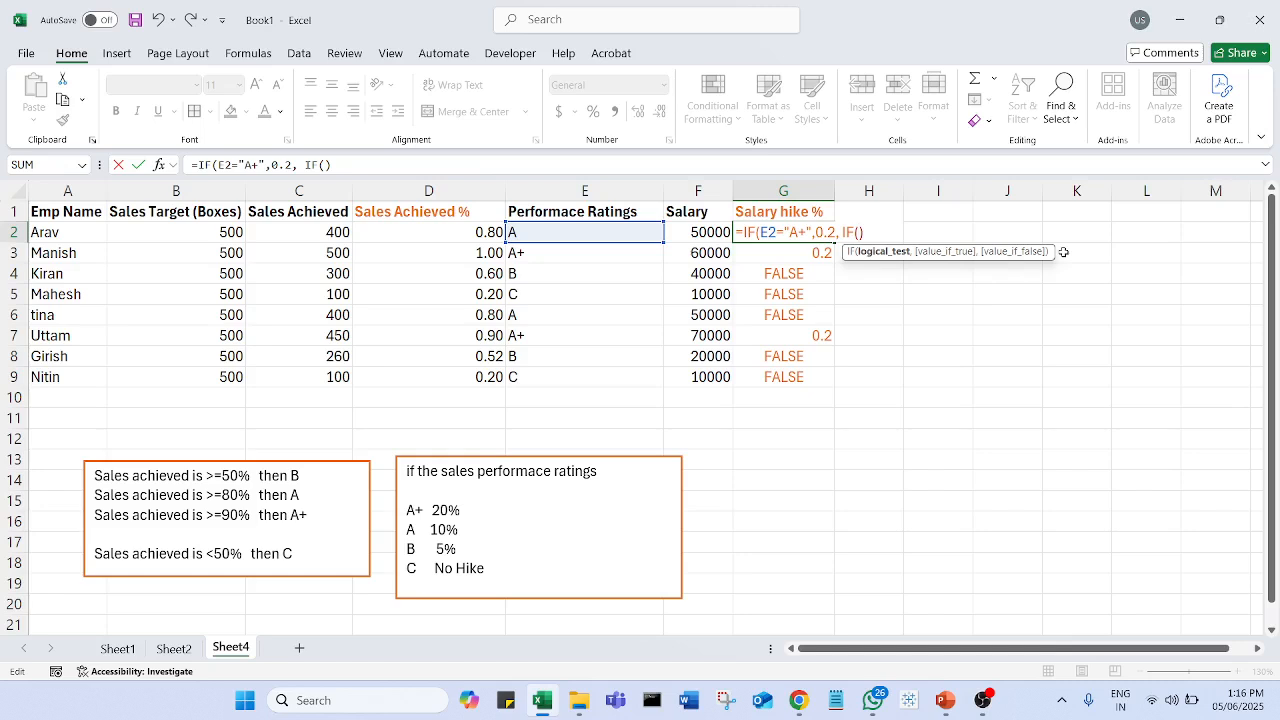
click(654, 232)
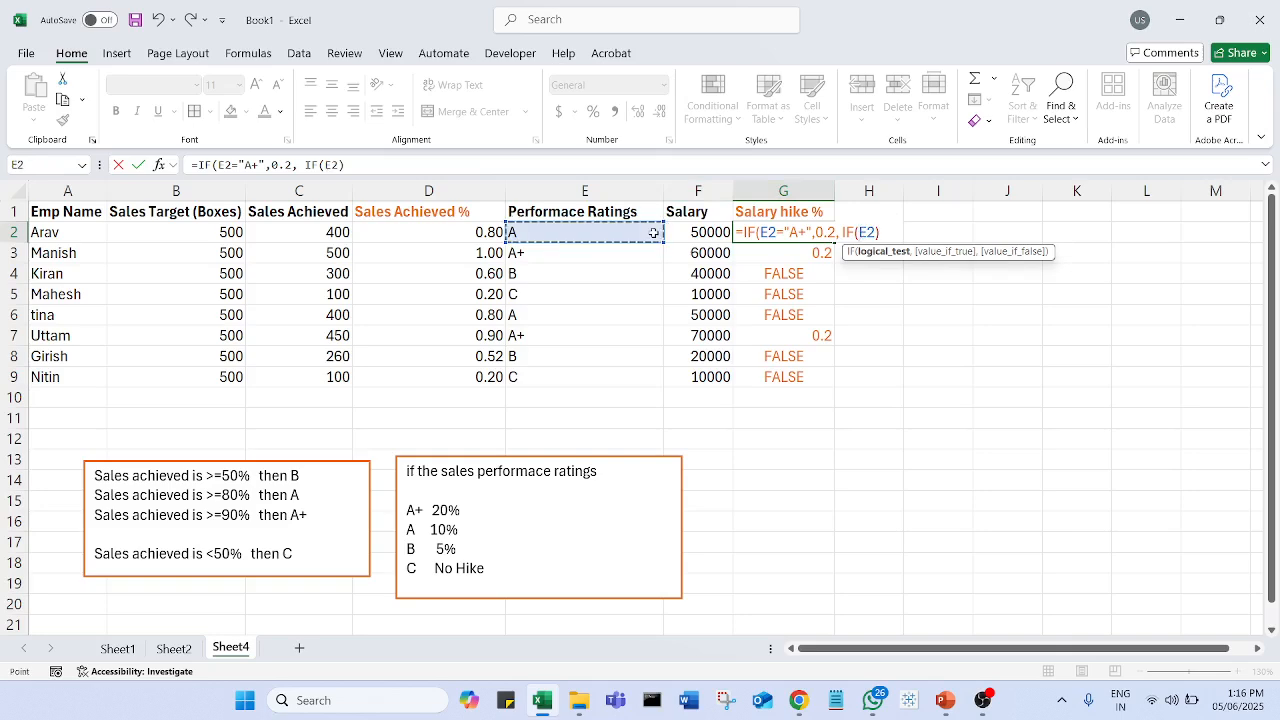
text(="A")
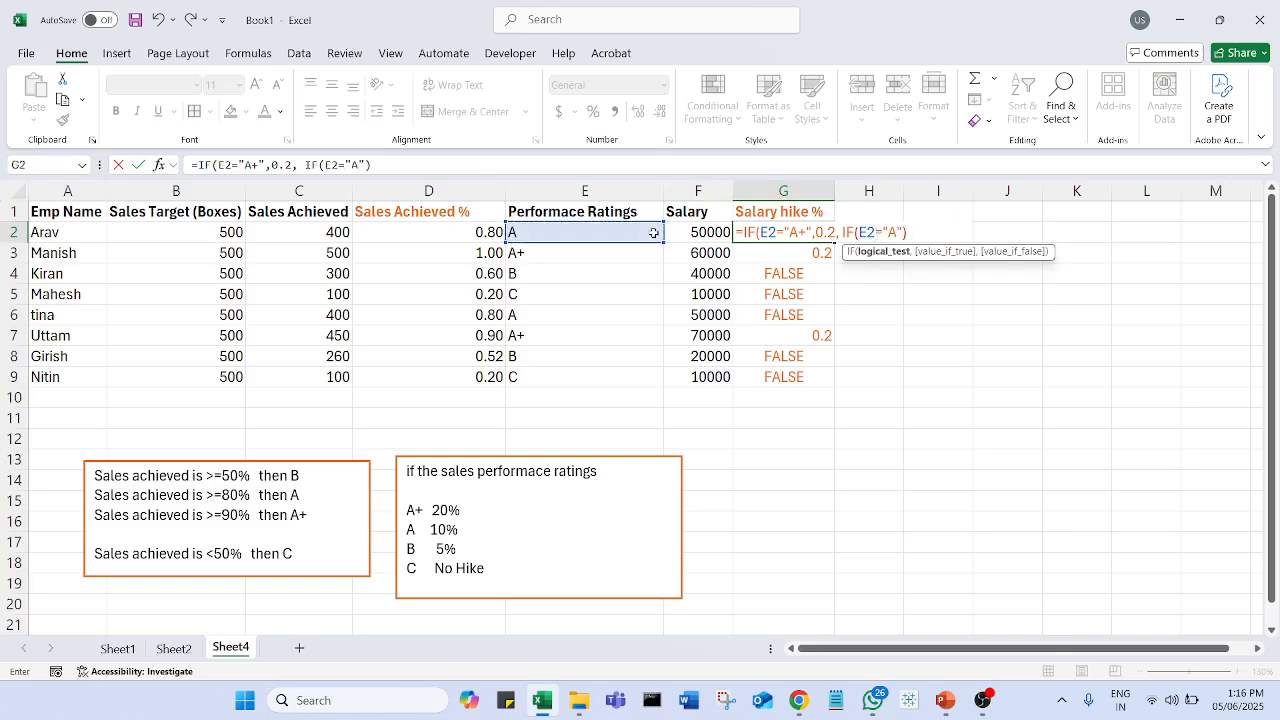
text(,)
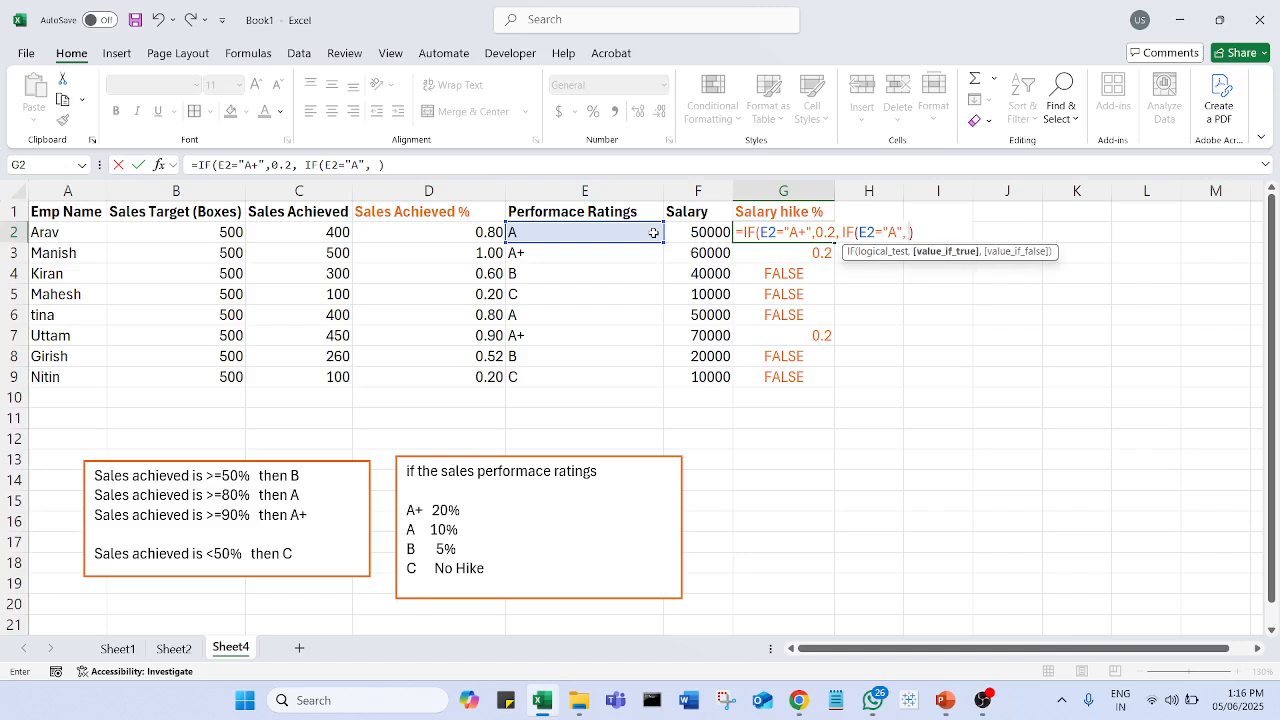
text( 0.1))
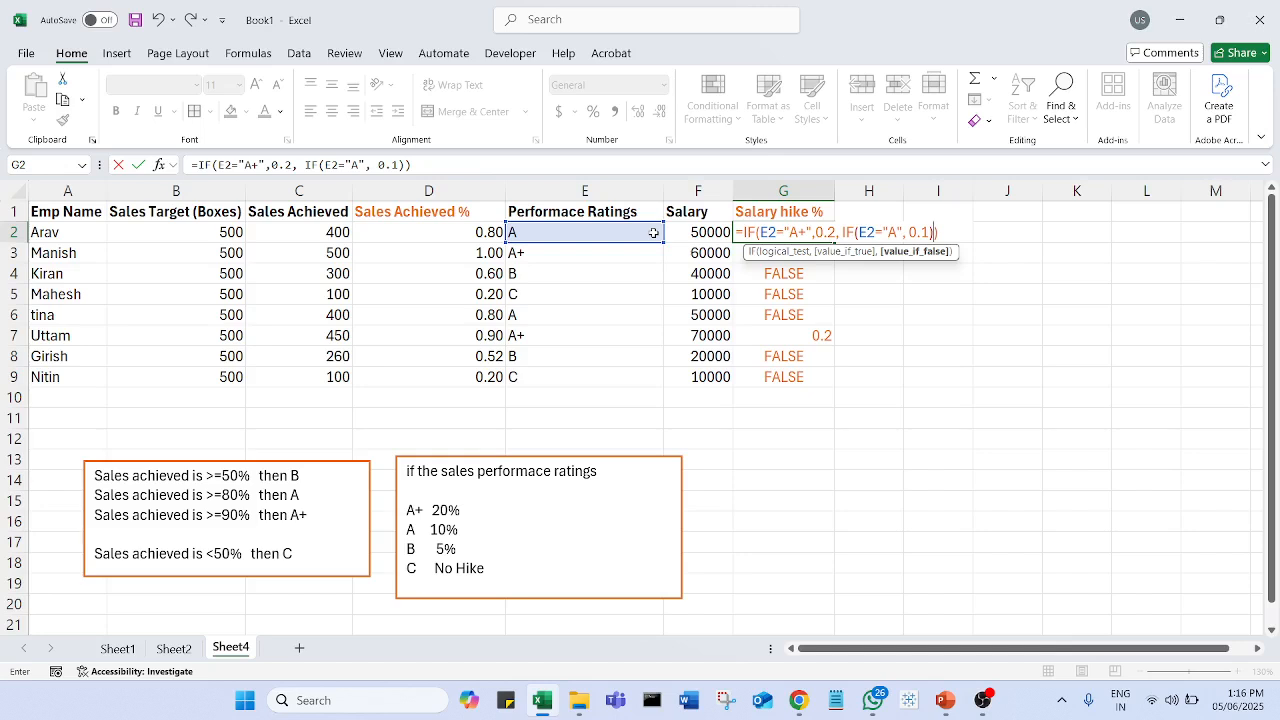
key(Return)
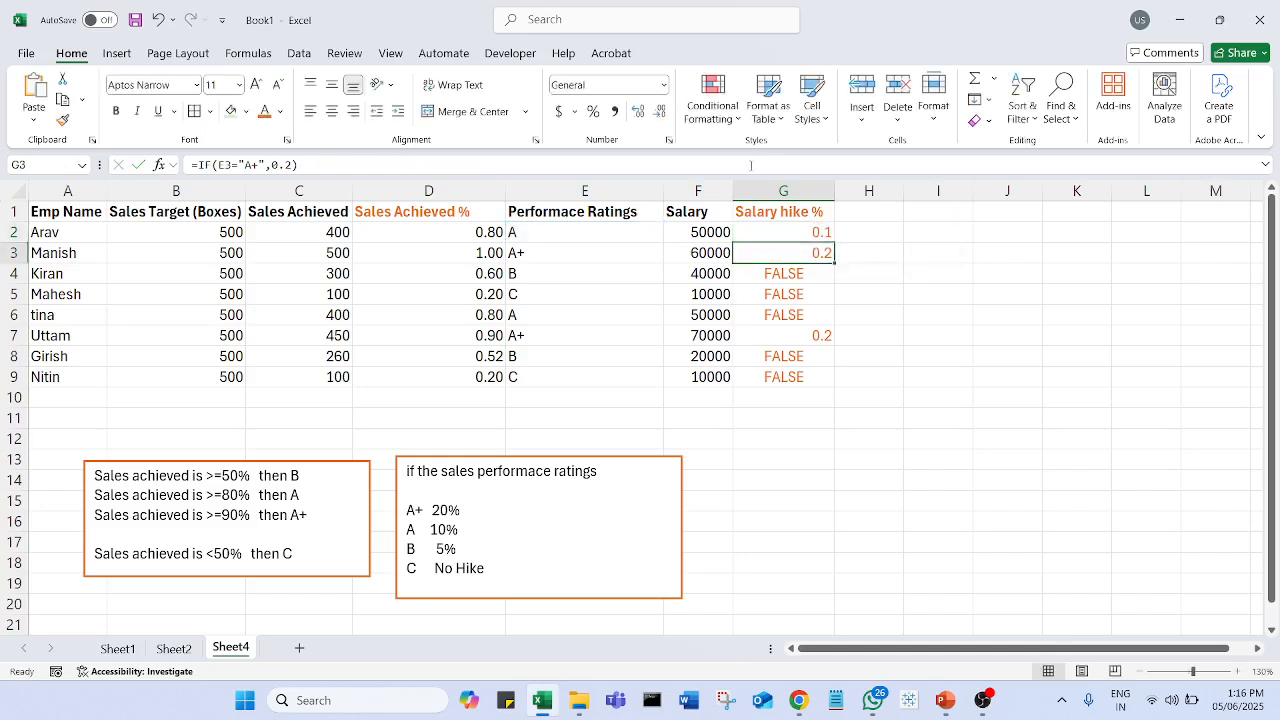
- Fill the nested salary hike formula from G2 down through G9
click(822, 238)
drag(831, 245, 832, 384)
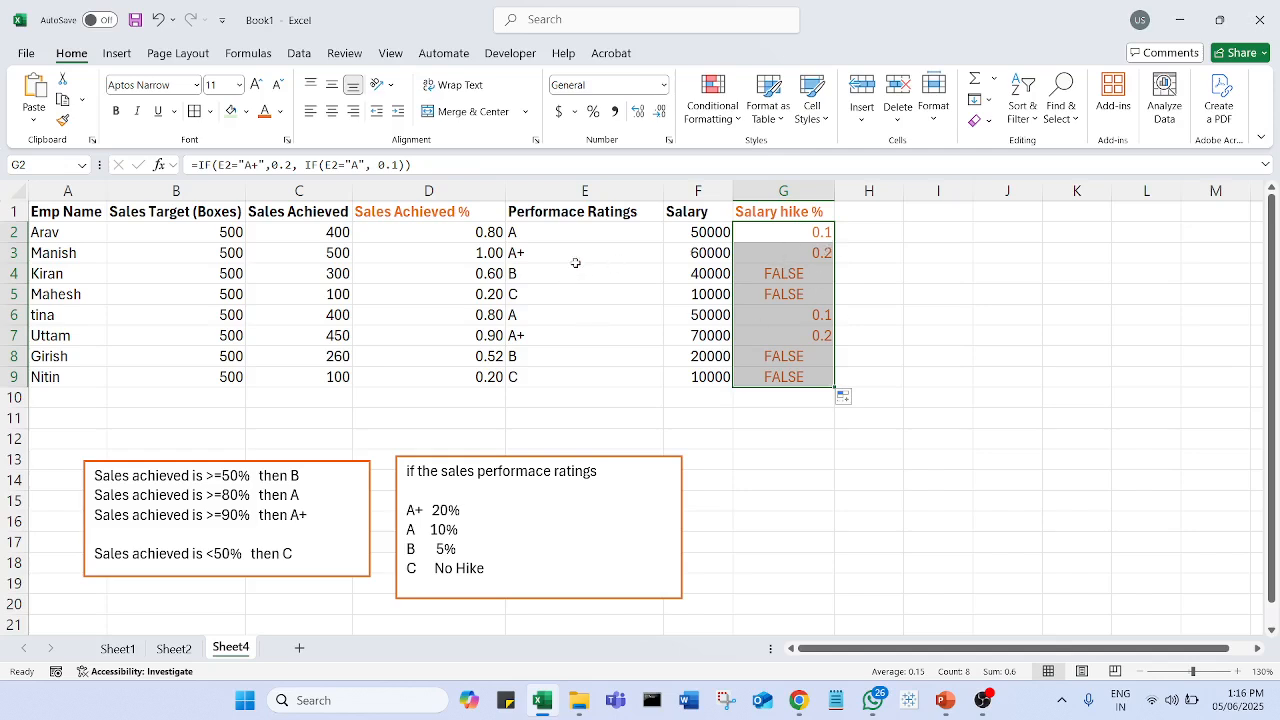
click(884, 296)
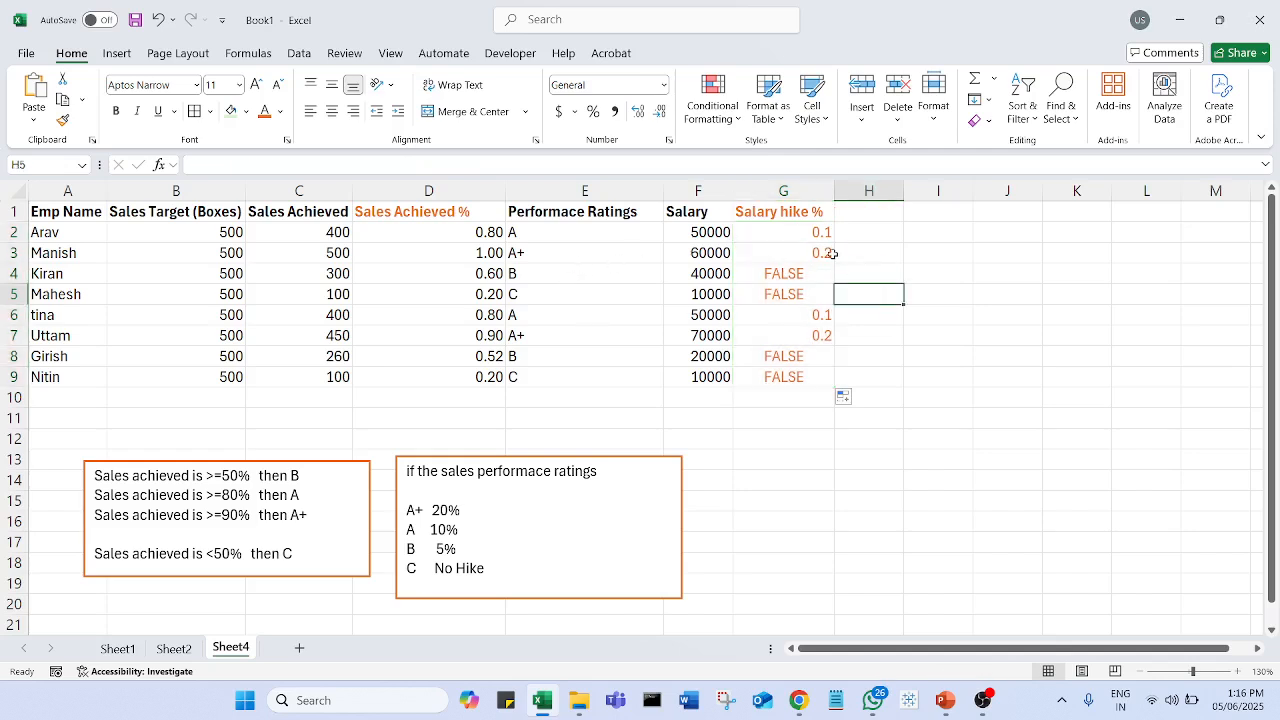
- Extend the G2 formula to =IF(E2="A+",0.2,IF(E2="A",0.1,IF(E2="C",0))) and fill it down through G9
double_click(816, 234)
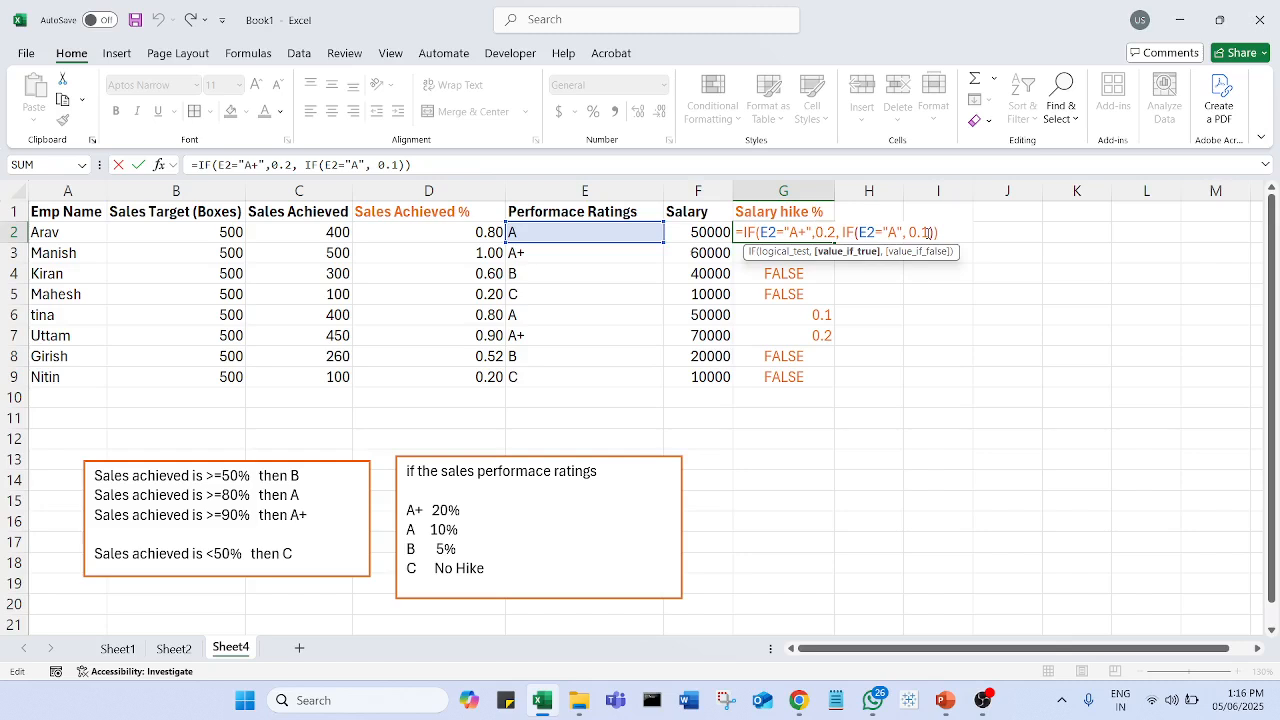
click(929, 232)
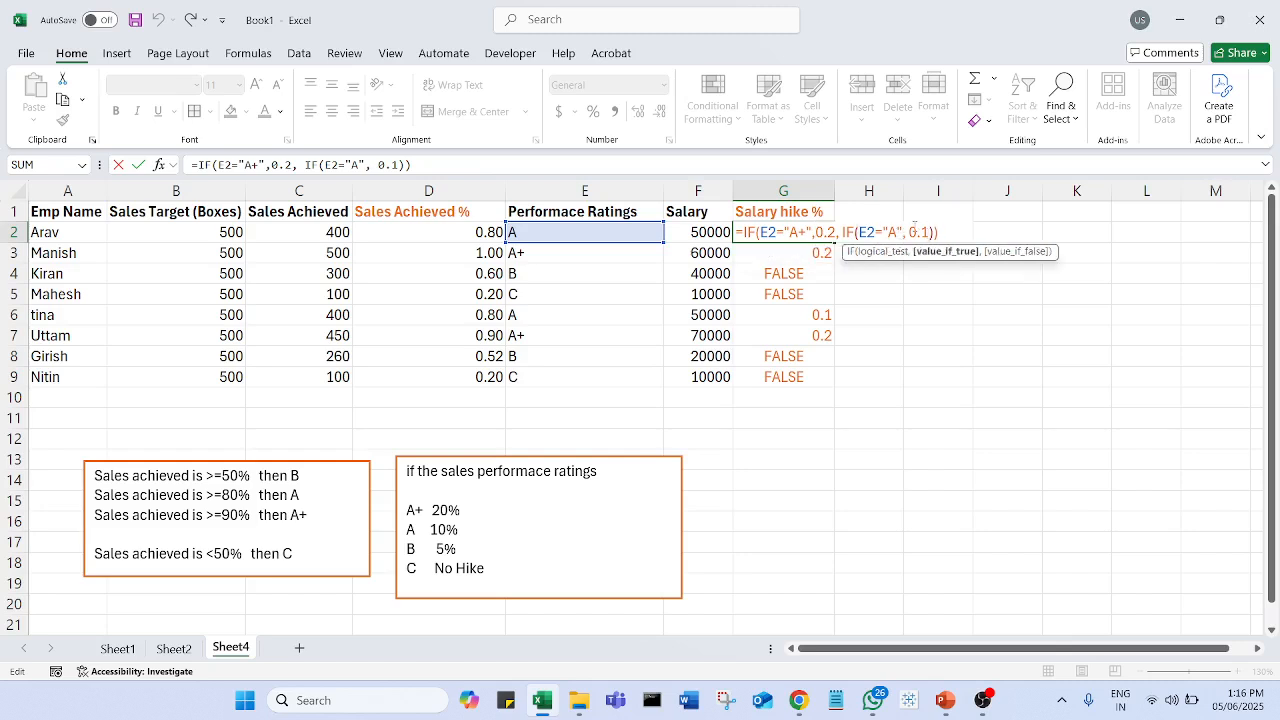
text(, )
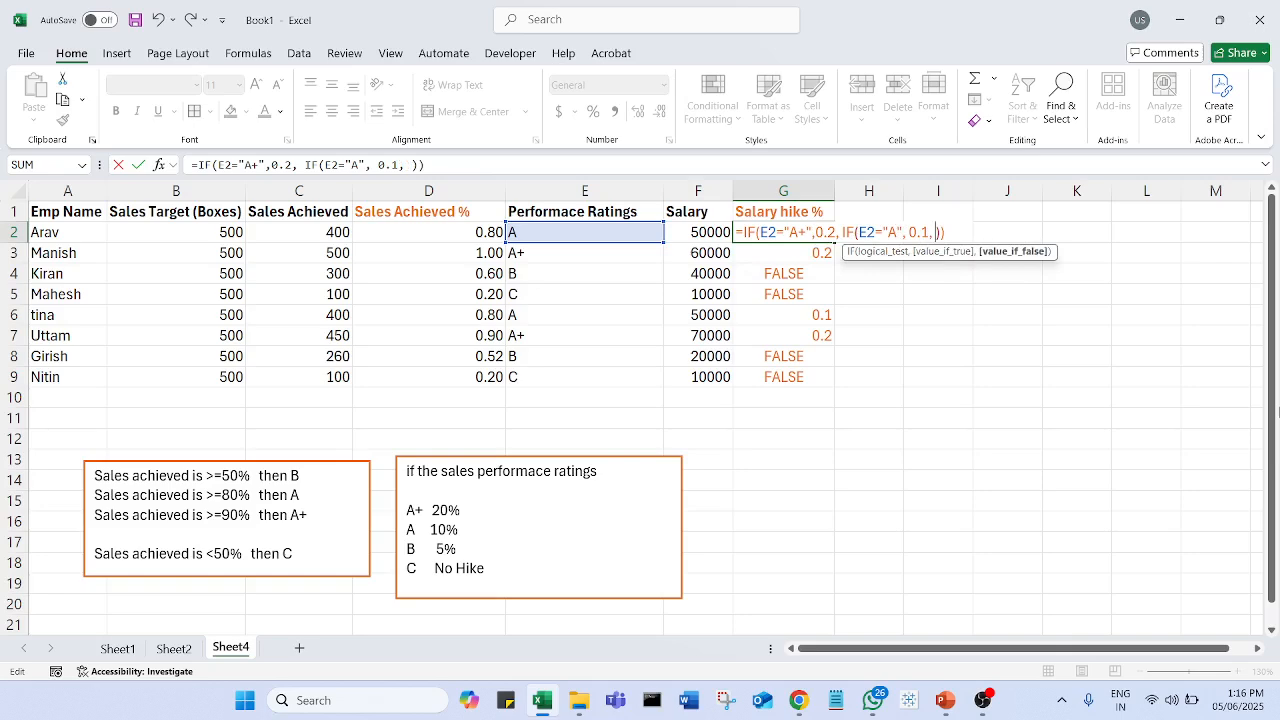
text(IF)
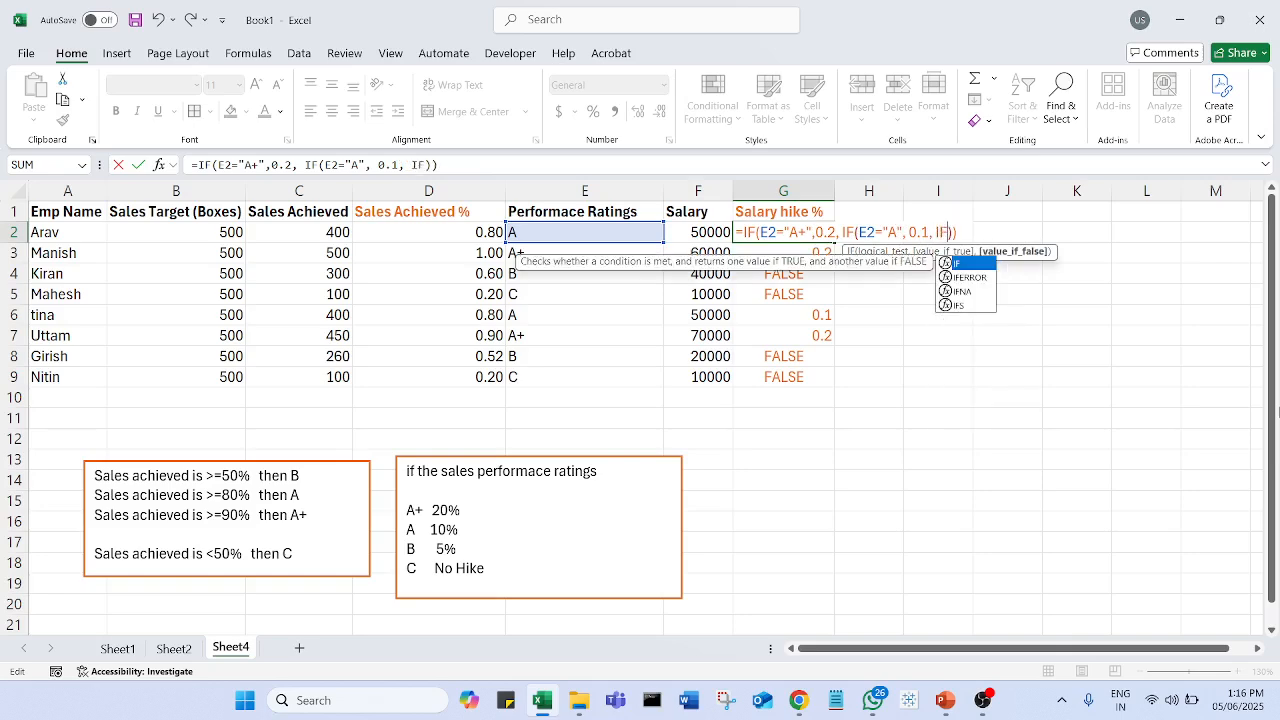
text(()
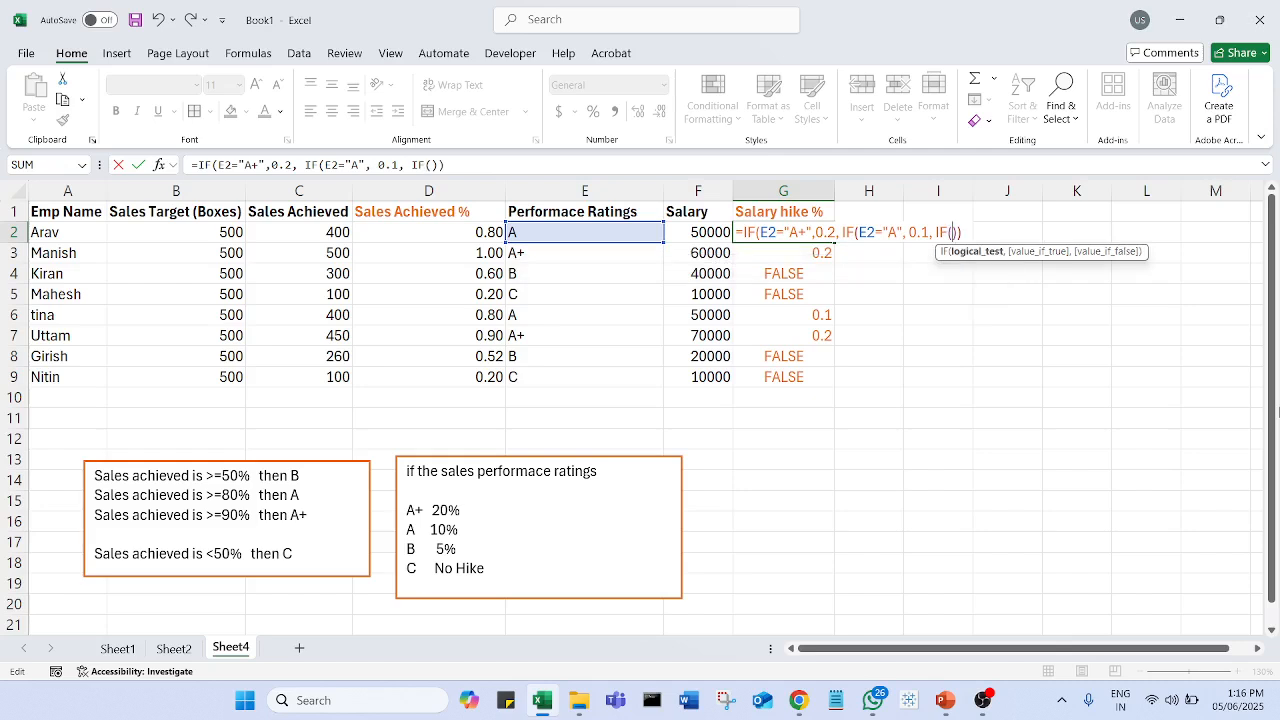
click(574, 232)
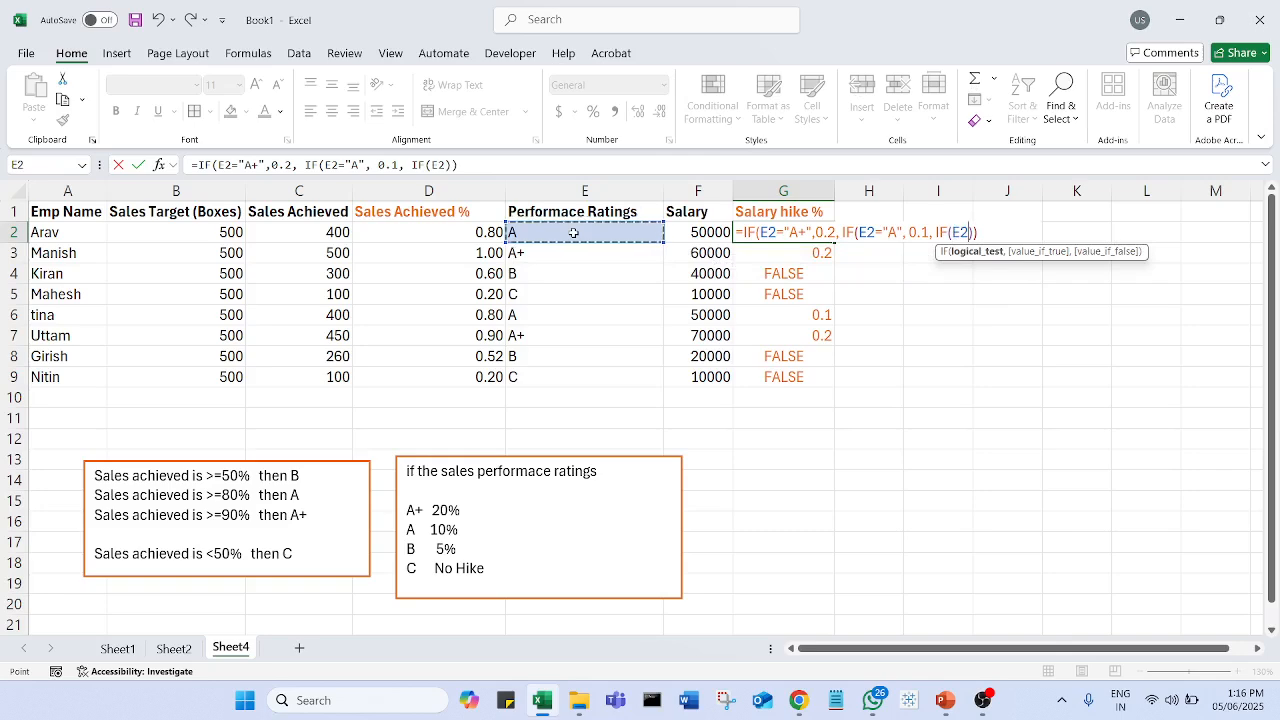
text(=)
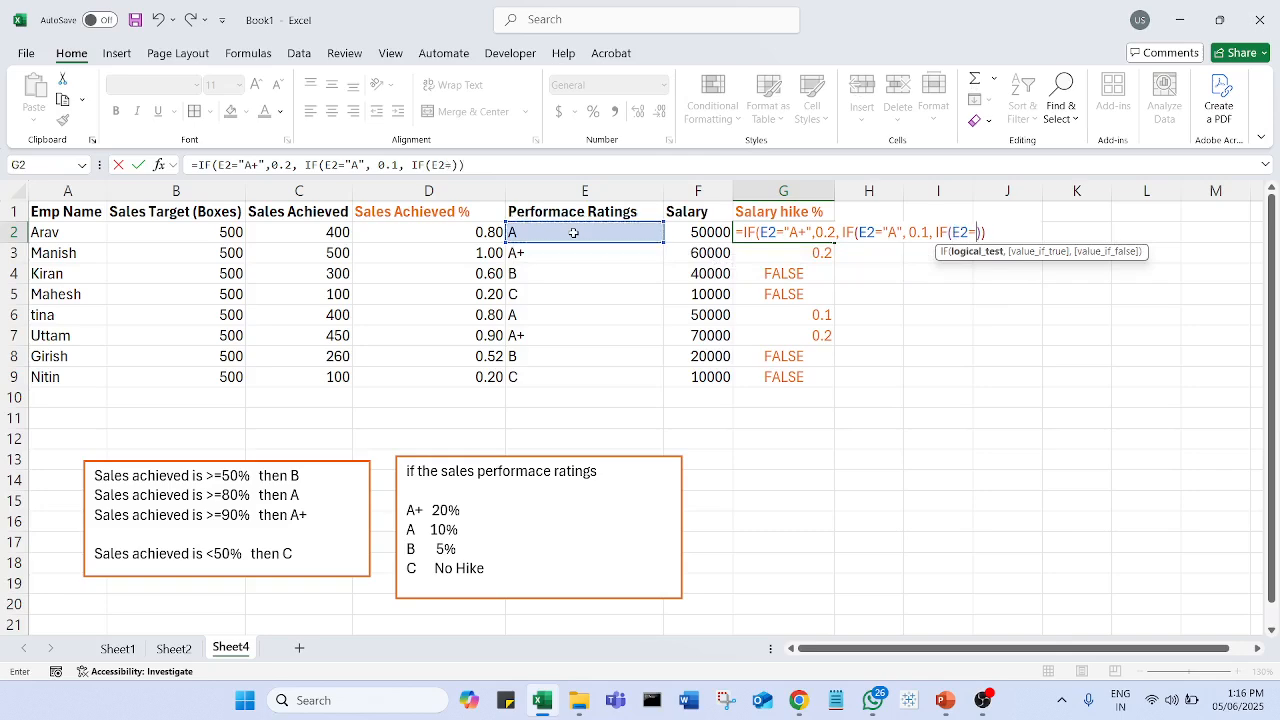
text("C",)
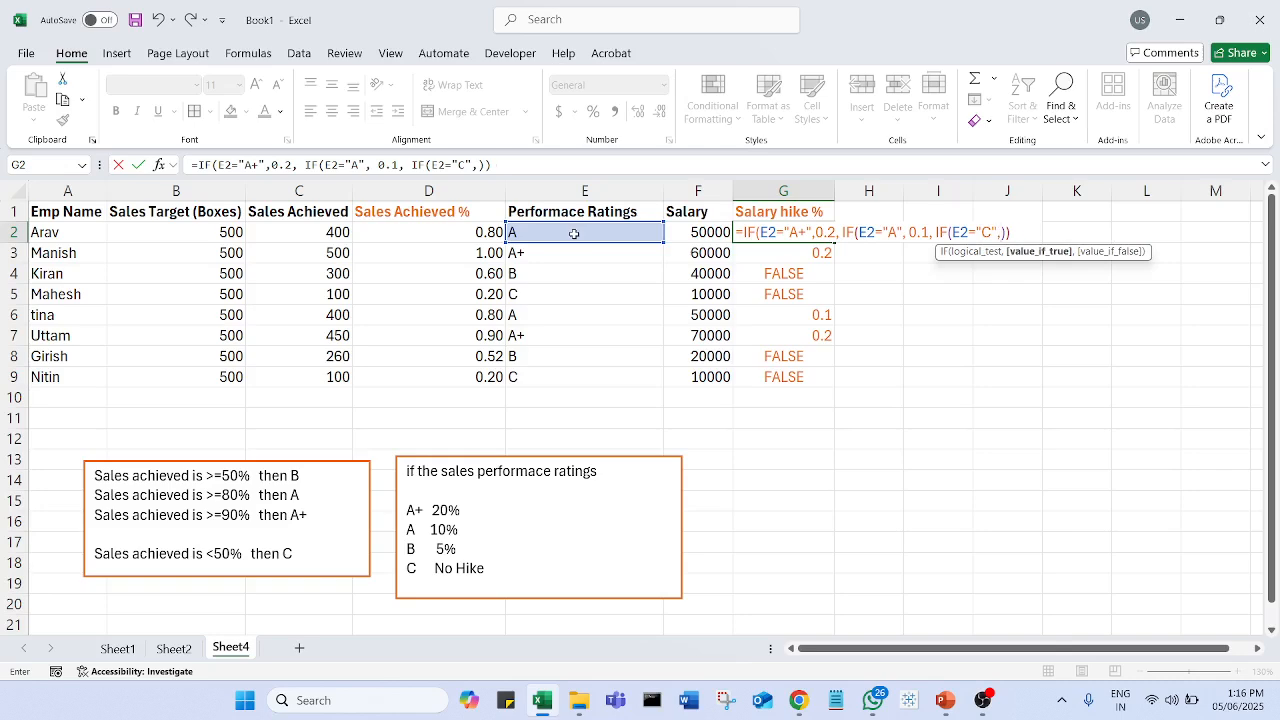
text(0)
key(Return)
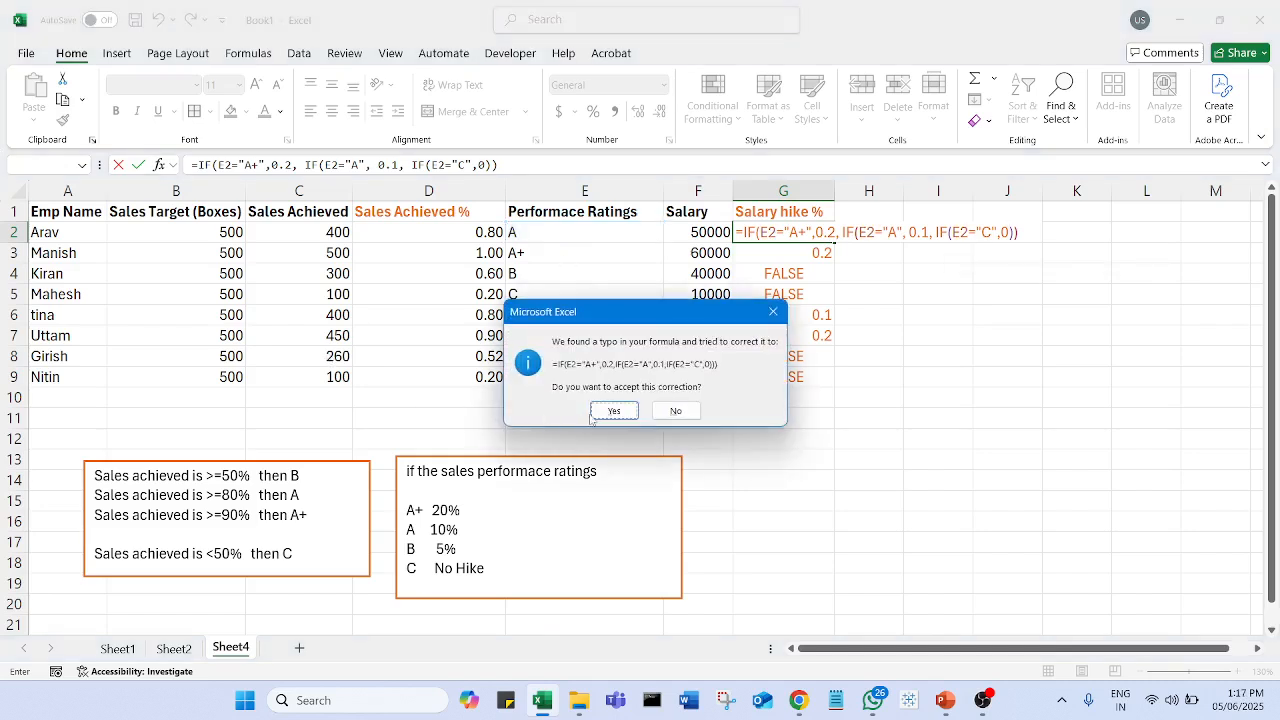
click(605, 414)
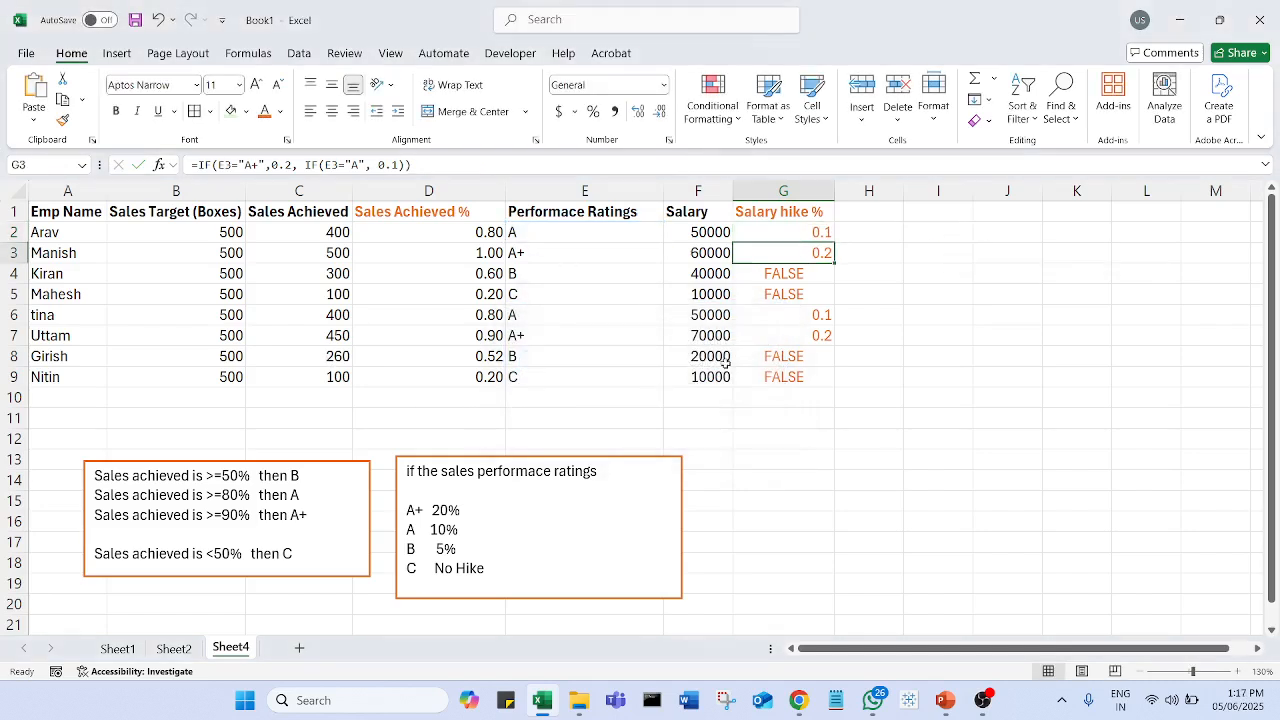
click(809, 234)
drag(833, 242, 830, 386)
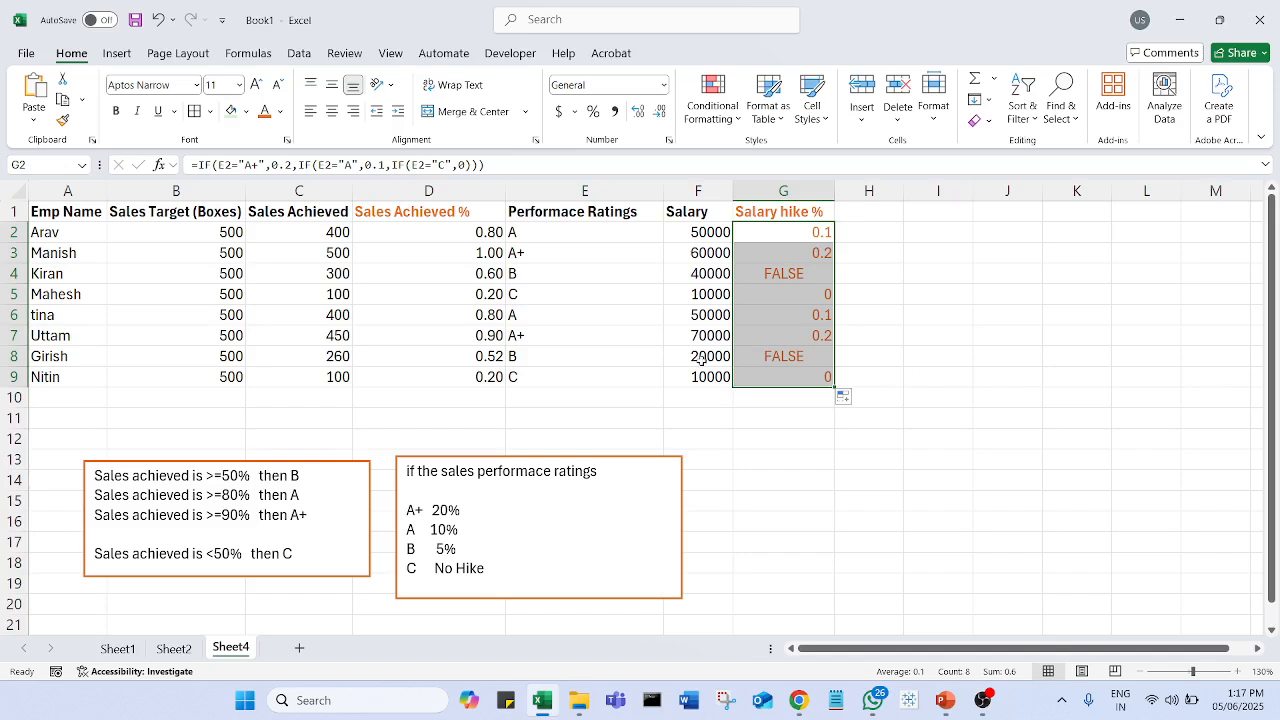
- Change the innermost condition of the G2 formula to IF(E2="B",.05, "C")
double_click(821, 234)
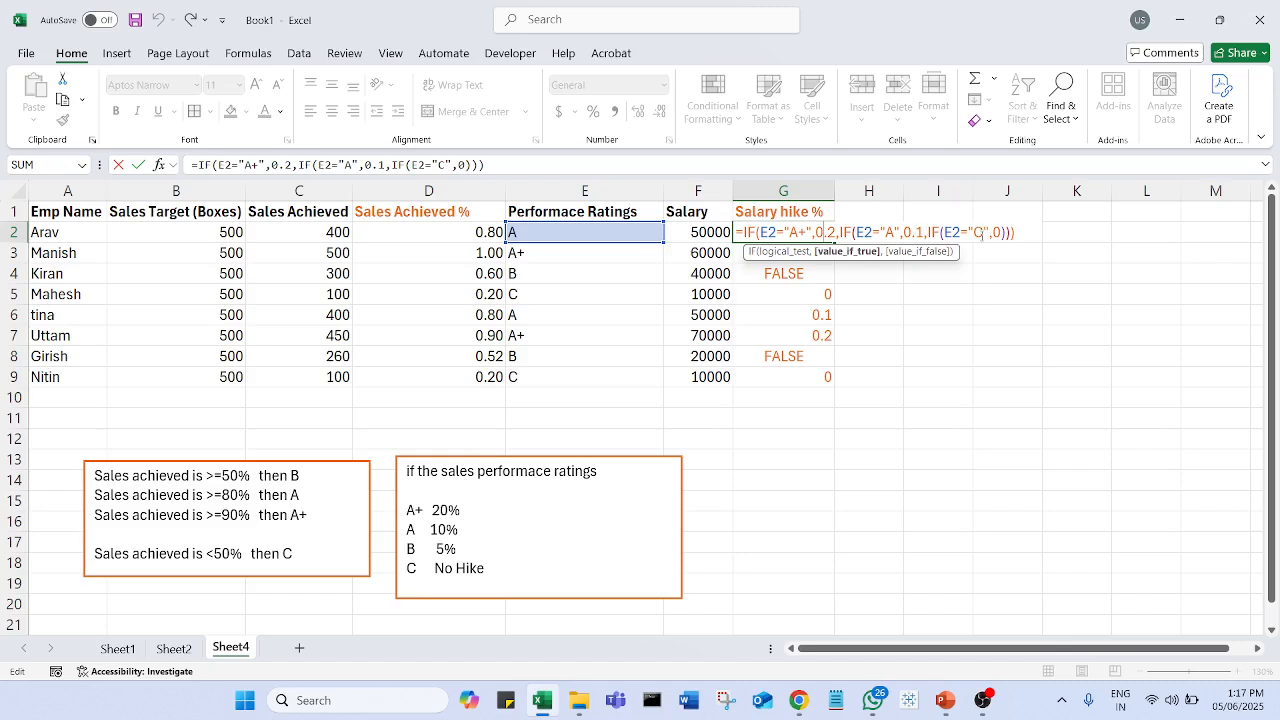
click(977, 232)
key(BackSpace)
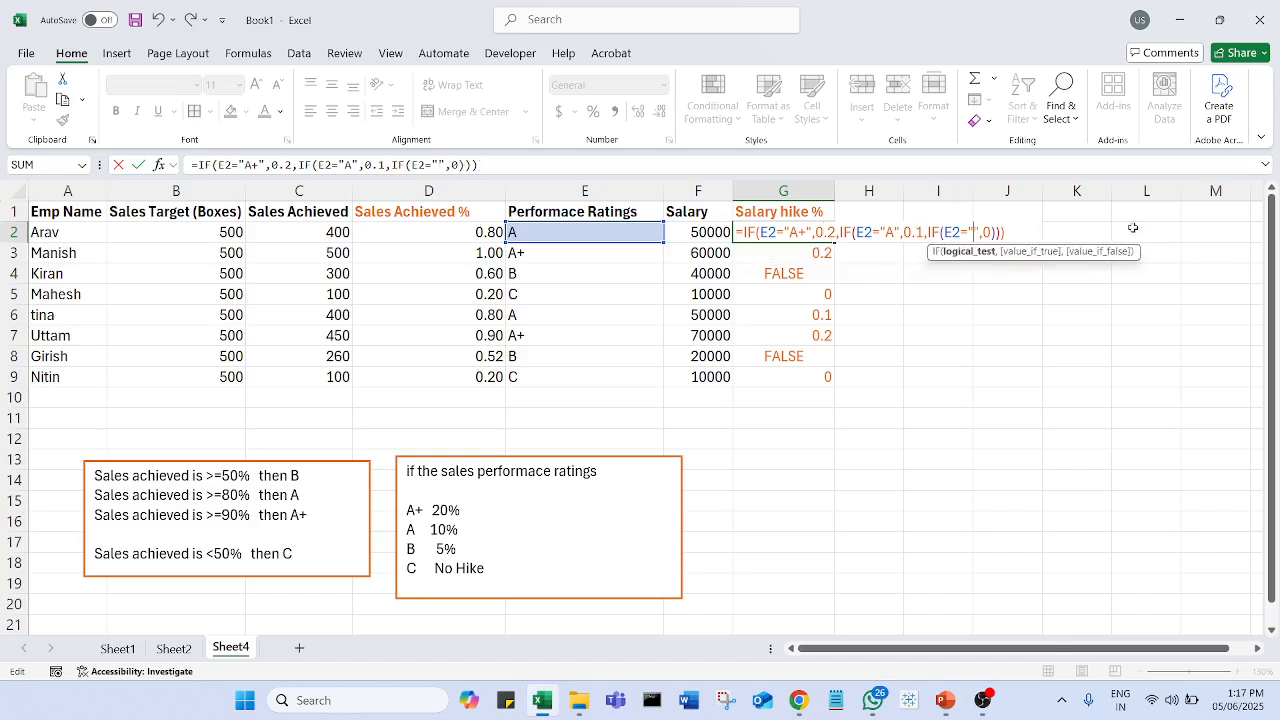
text(B)
key(Right)
key(Right)
key(Right)
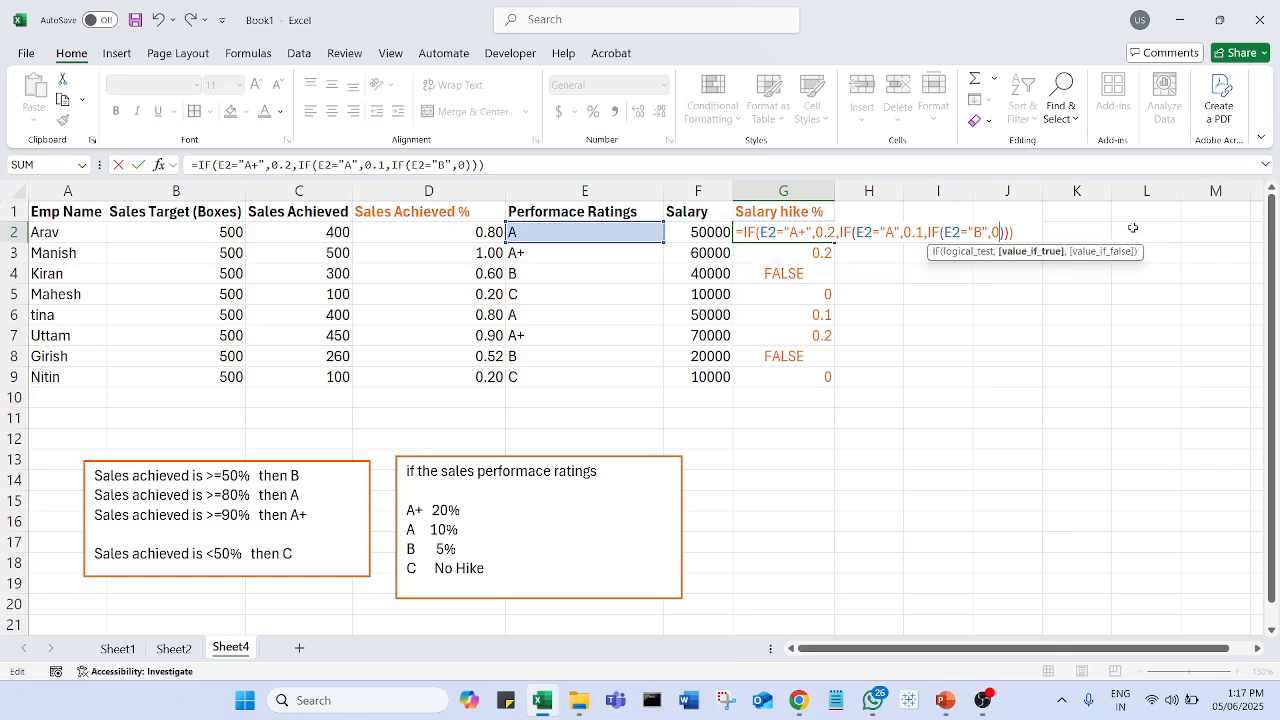
key(BackSpace)
text(.05,)
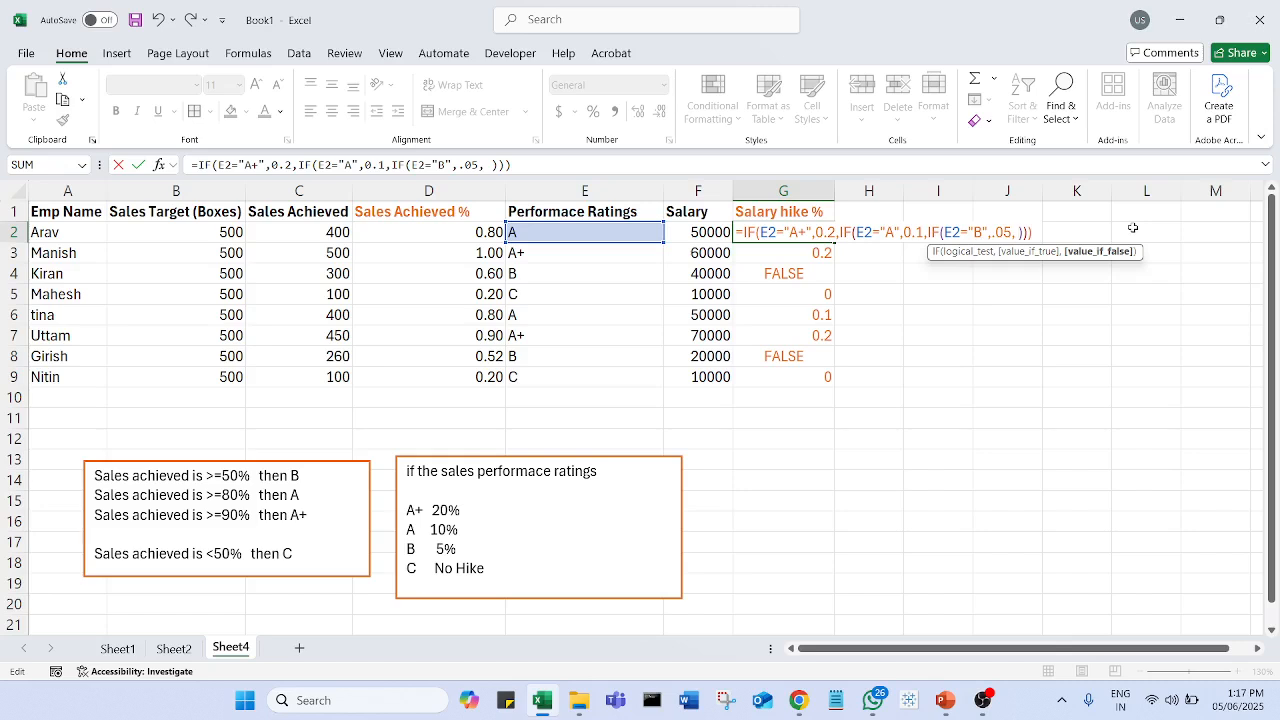
text("C")
key(Return)
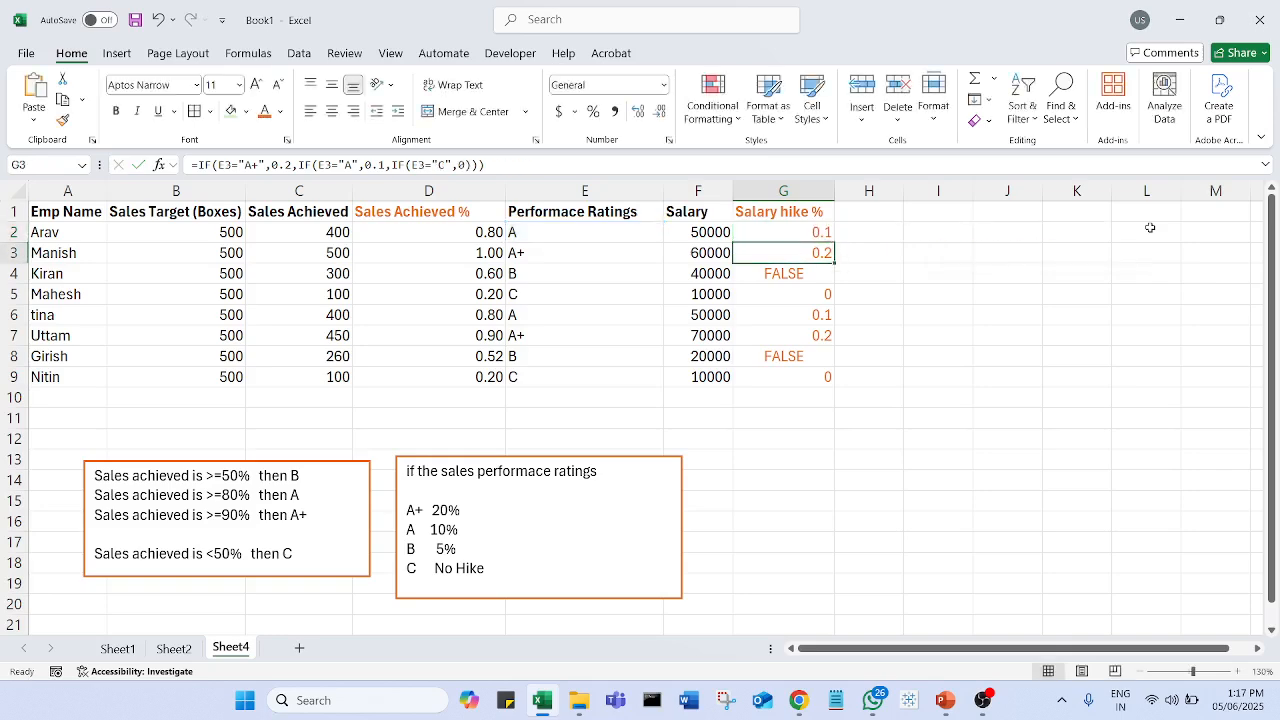
- Replace the final "C" result in the G2 formula with 0 and fill the formula down through G9
click(815, 232)
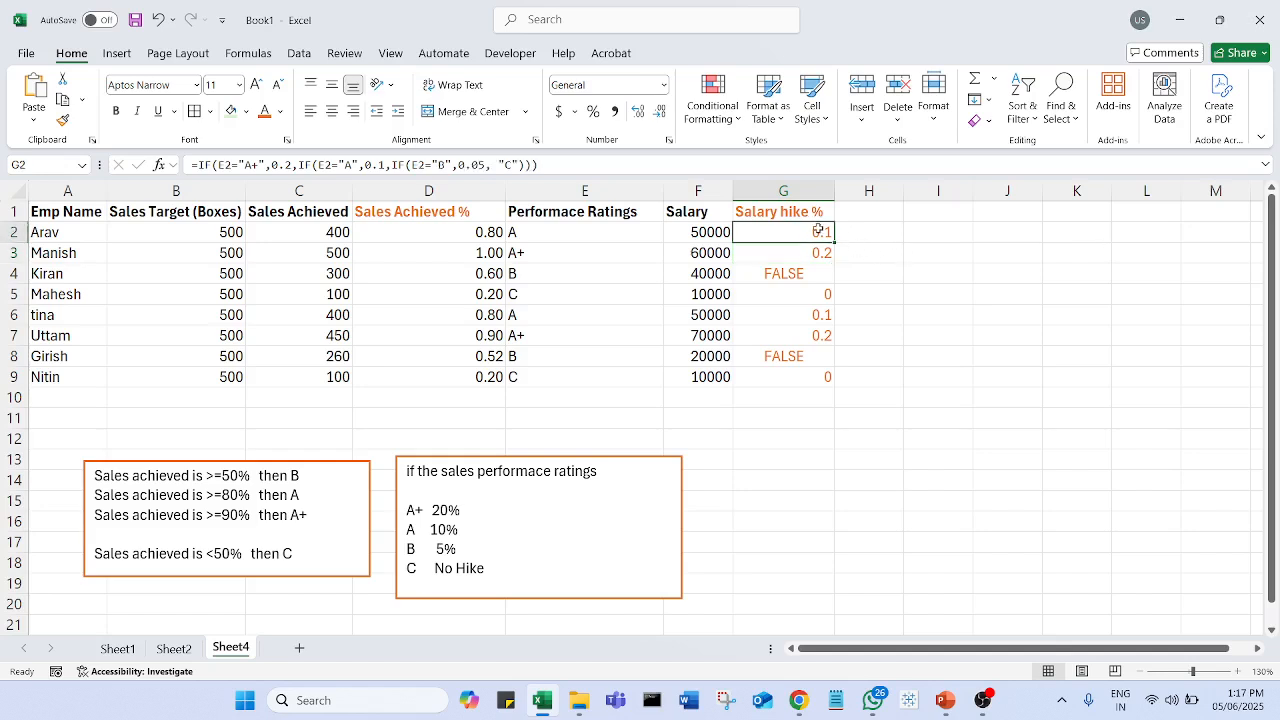
double_click(817, 230)
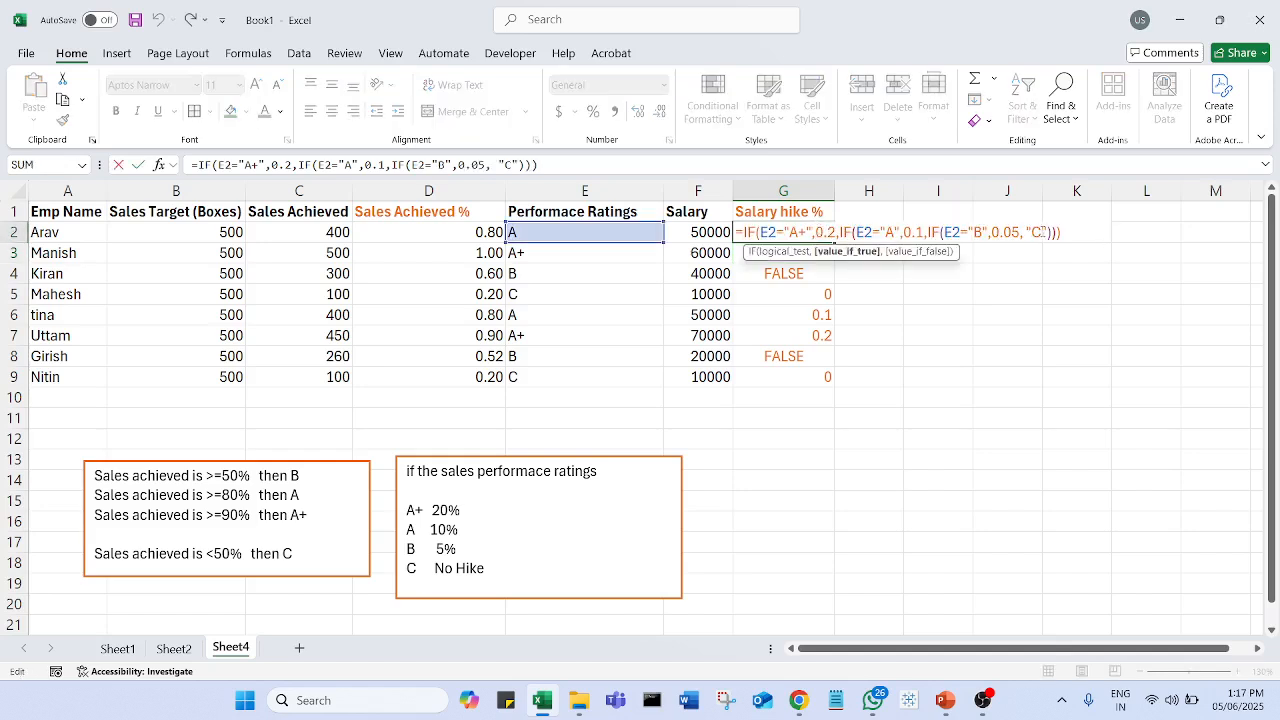
click(1041, 232)
key(Delete)
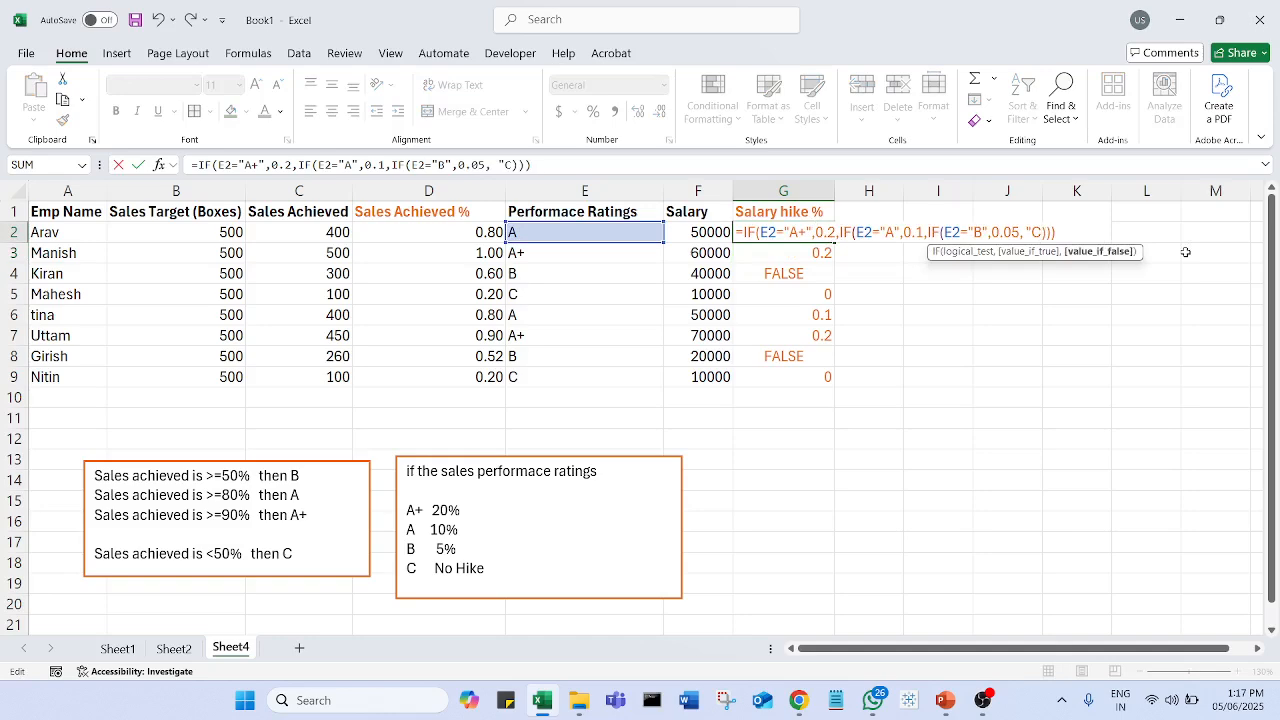
key(BackSpace)
key(BackSpace)
text(0)
key(Return)
click(819, 234)
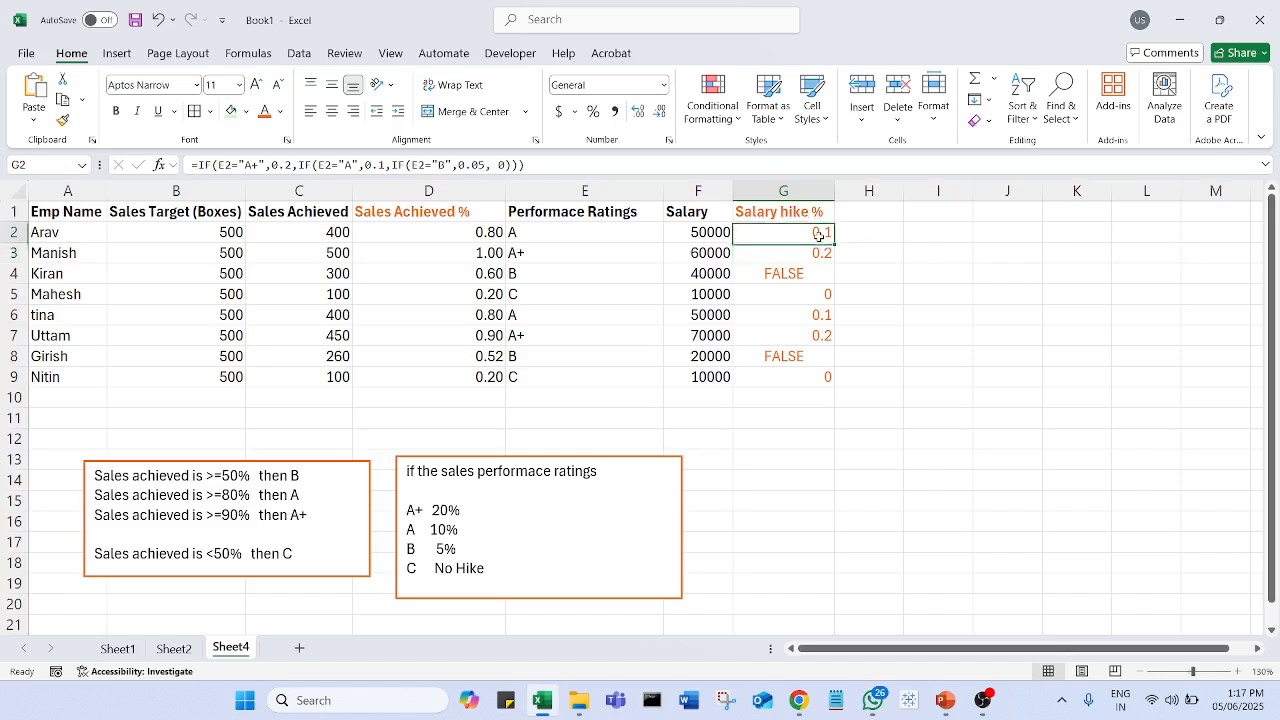
drag(835, 243, 836, 388)
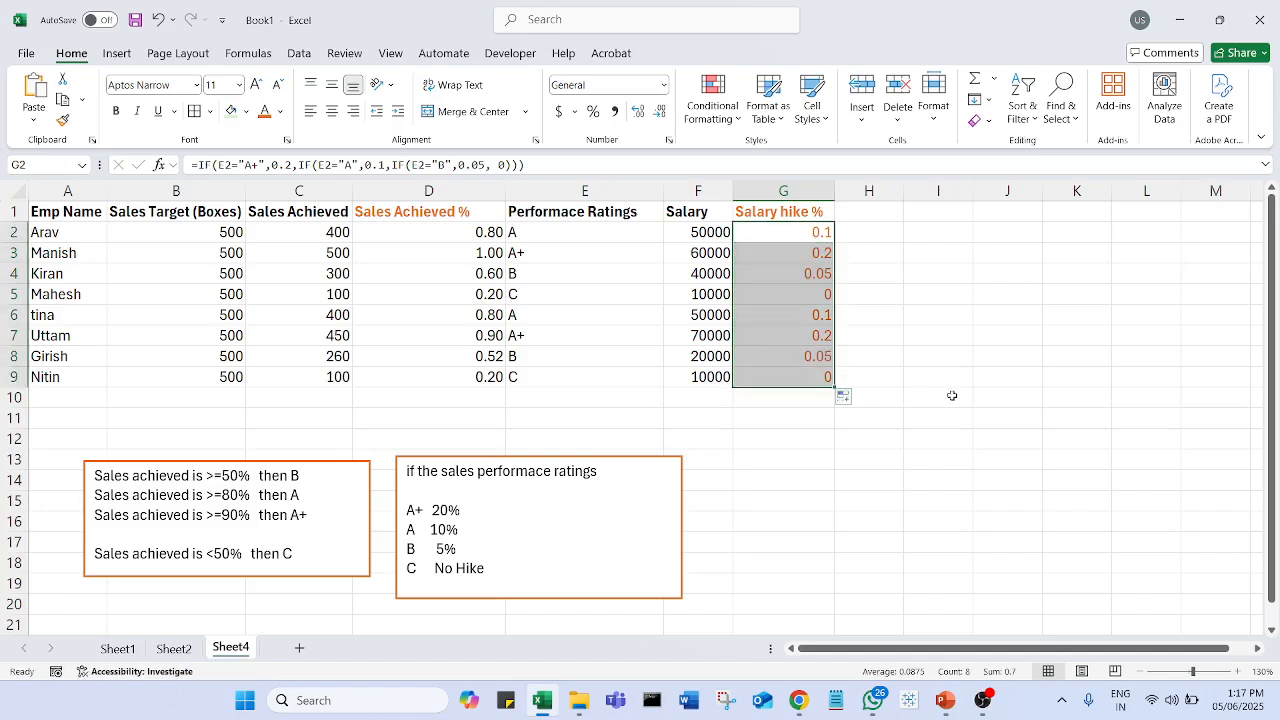
- Following the Sheet2 layout, enter the header "New Salary" in H1 of Sheet4 and widen column H to fit it
click(822, 296)
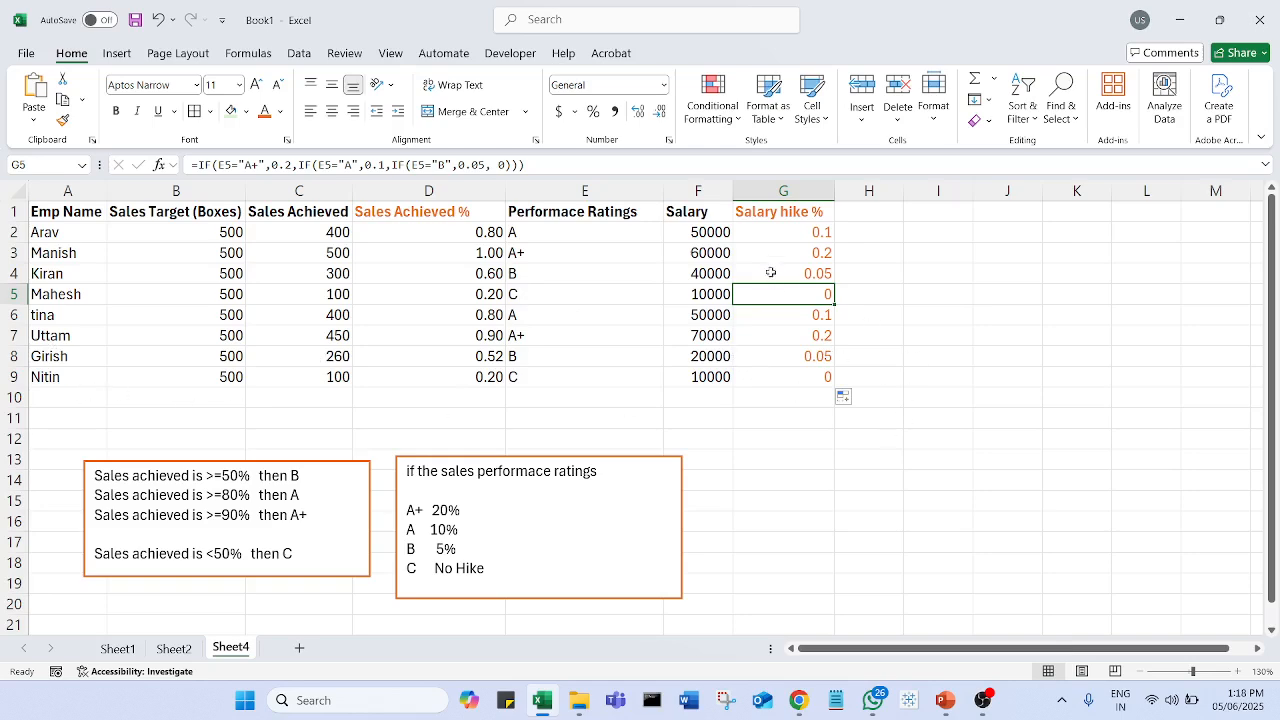
click(800, 213)
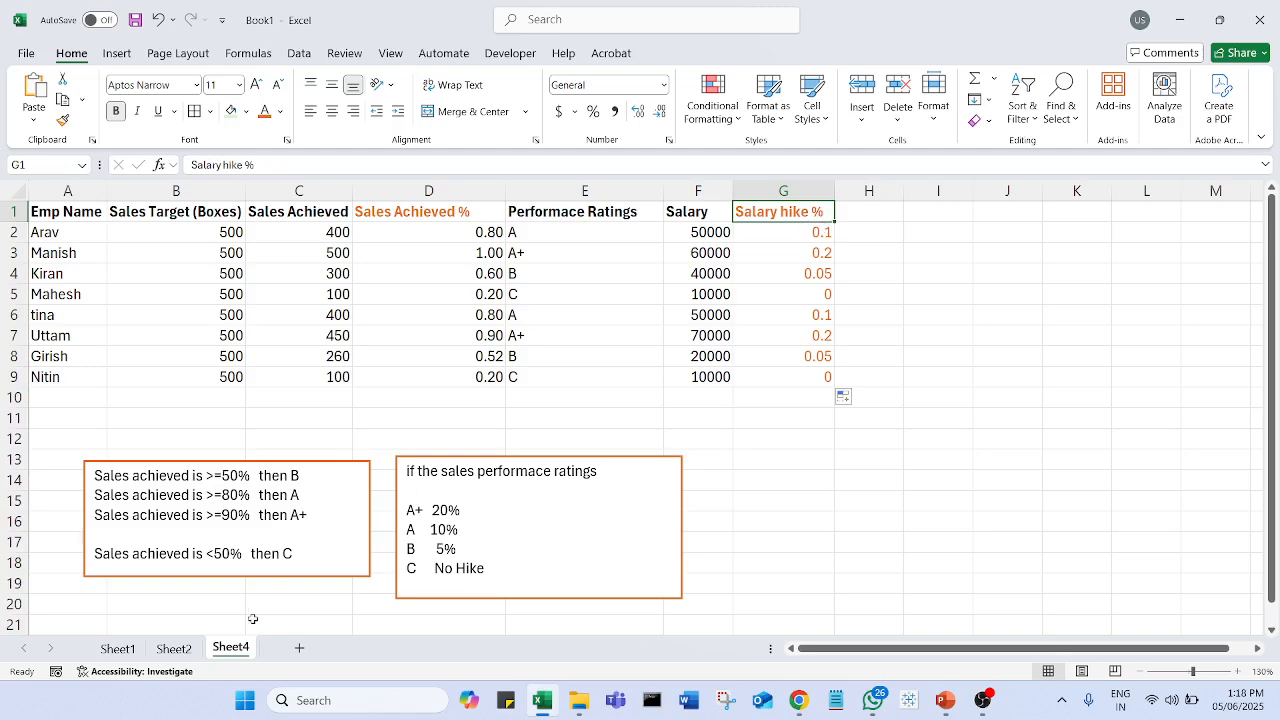
click(173, 648)
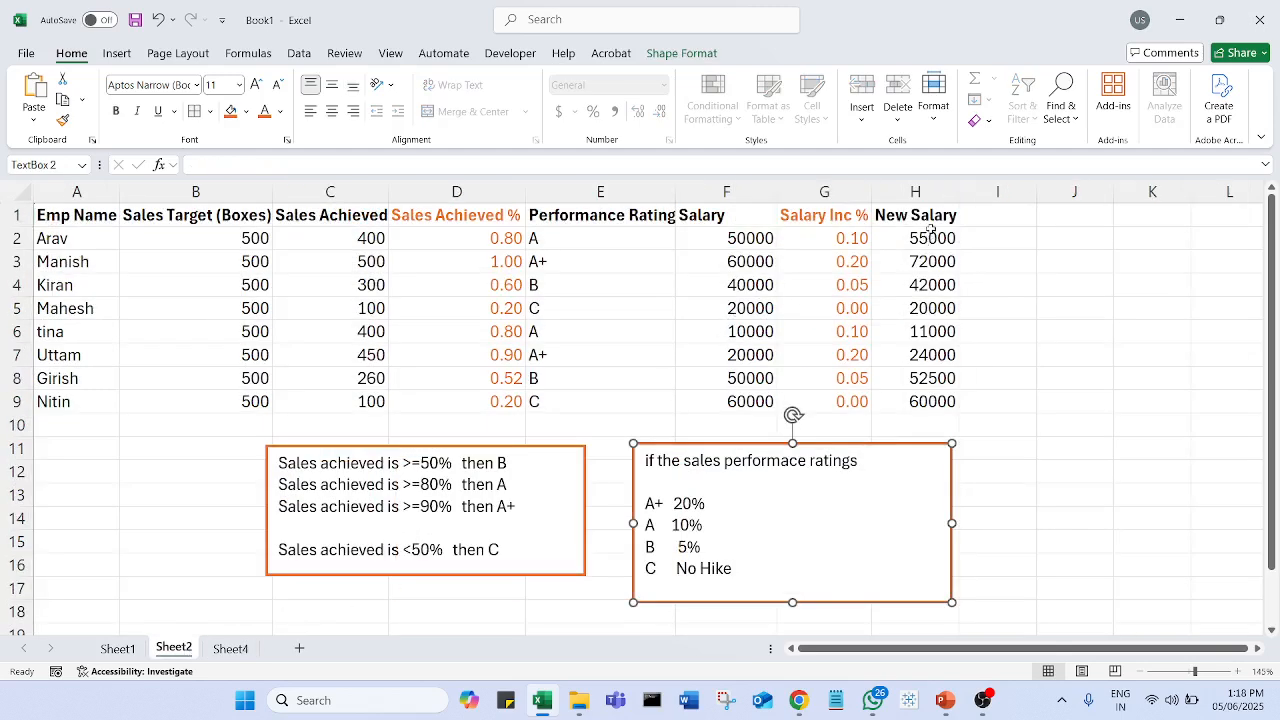
click(230, 648)
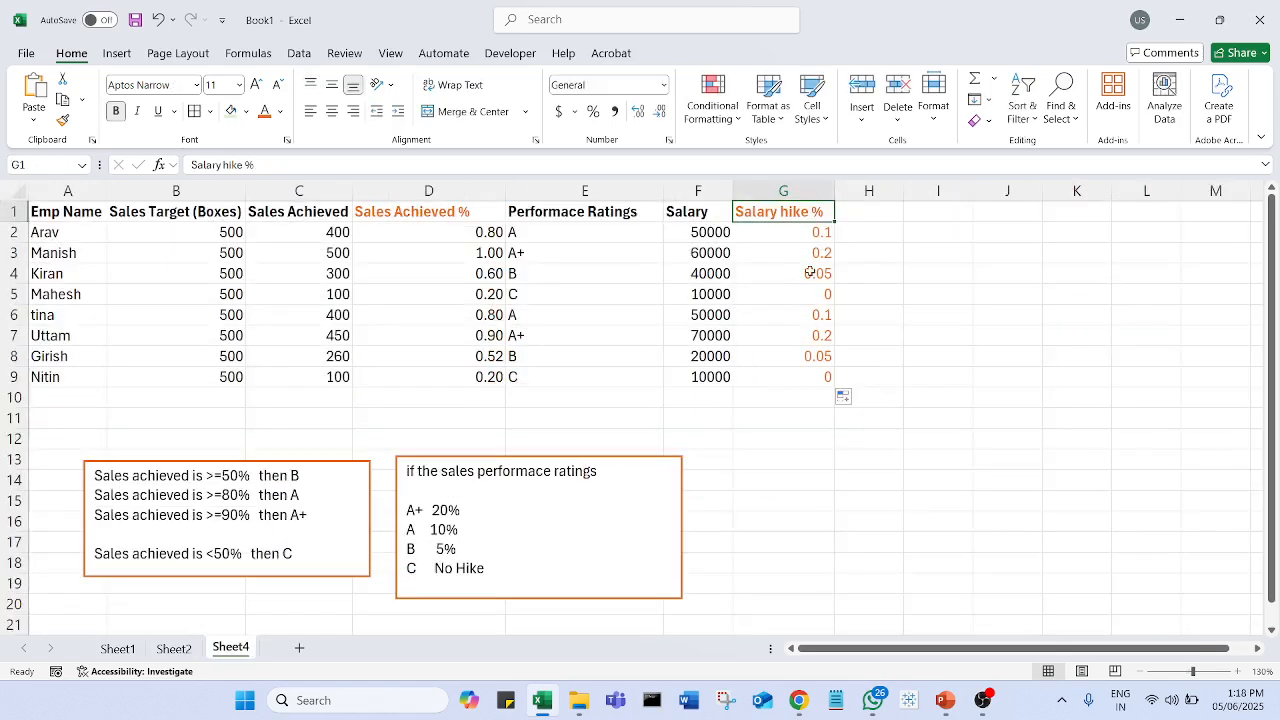
click(884, 213)
text(New SAla)
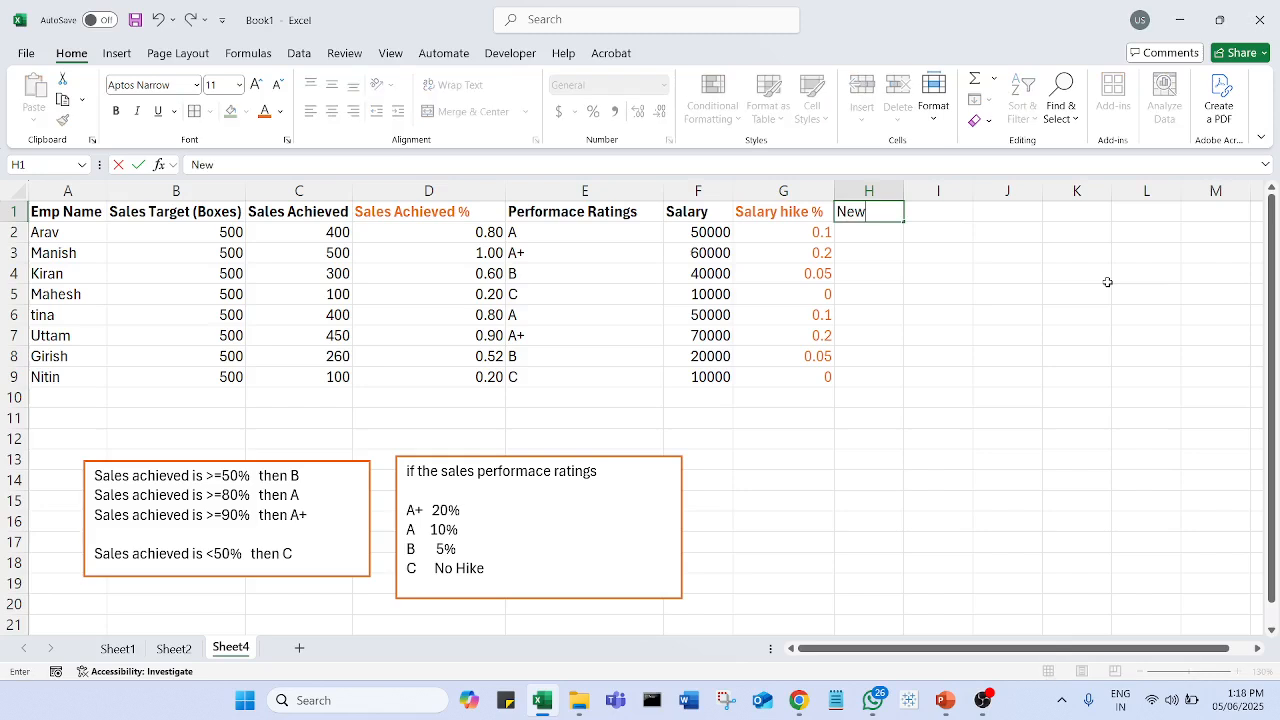
key(BackSpace)
key(BackSpace)
key(BackSpace)
text(alary)
key(Return)
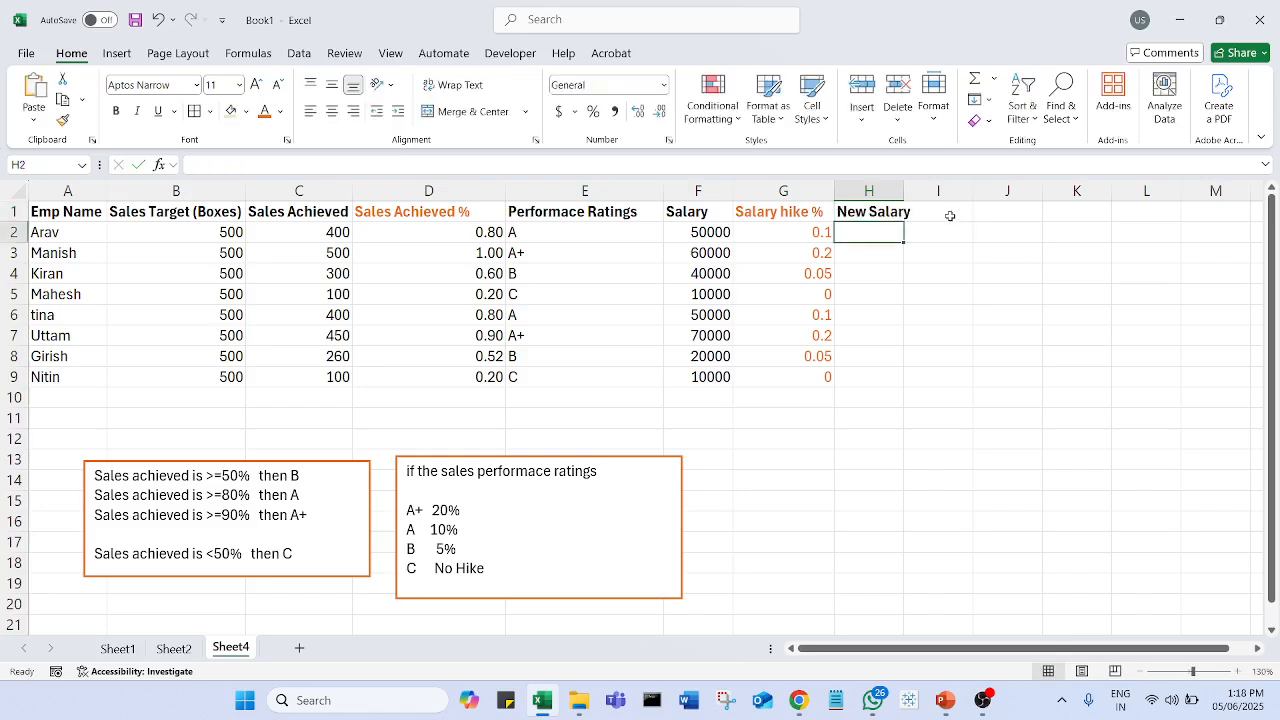
drag(903, 190, 915, 190)
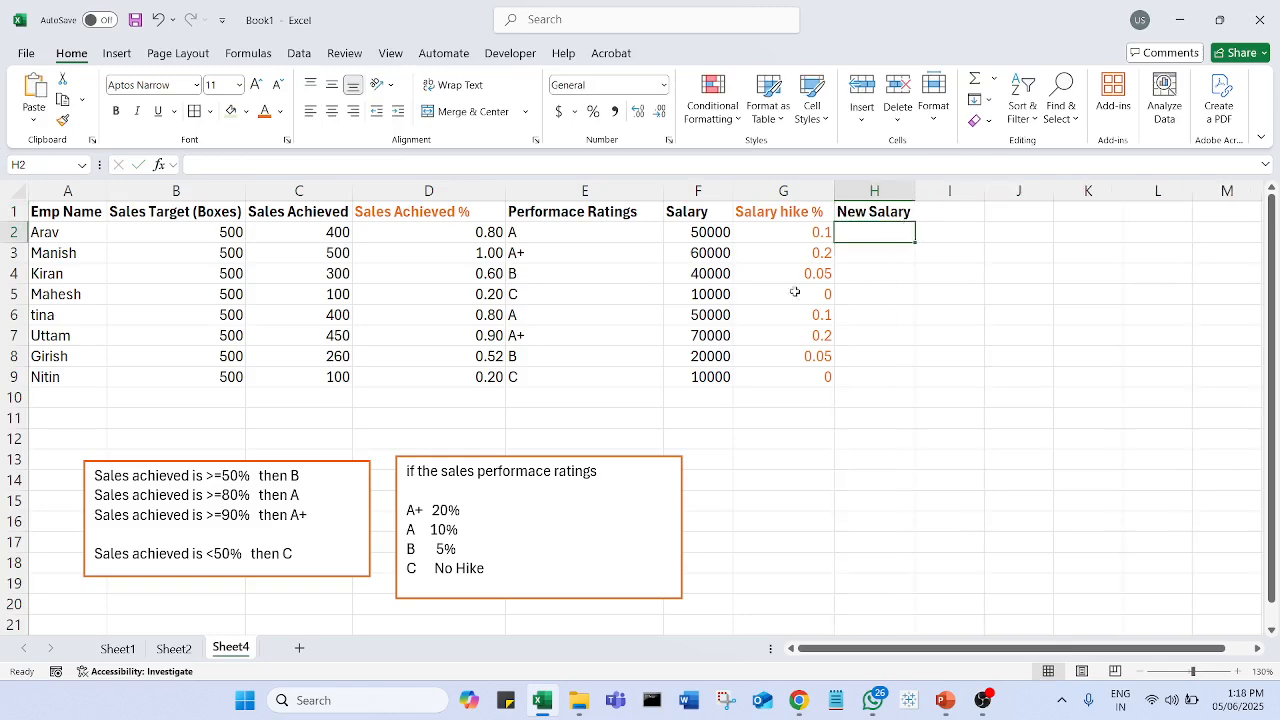
- Review the salary in F2 and the formulas behind the first employee's hike percentage, performance rating and sales achieved percentage
click(722, 232)
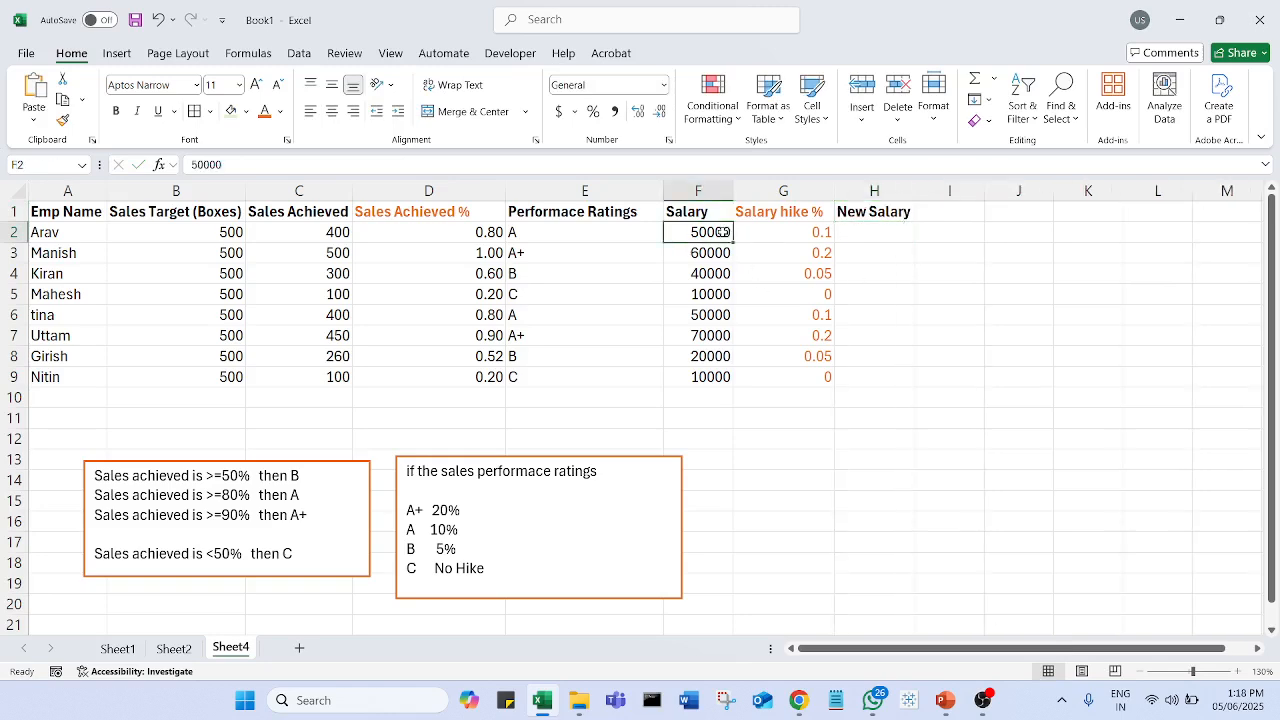
click(820, 233)
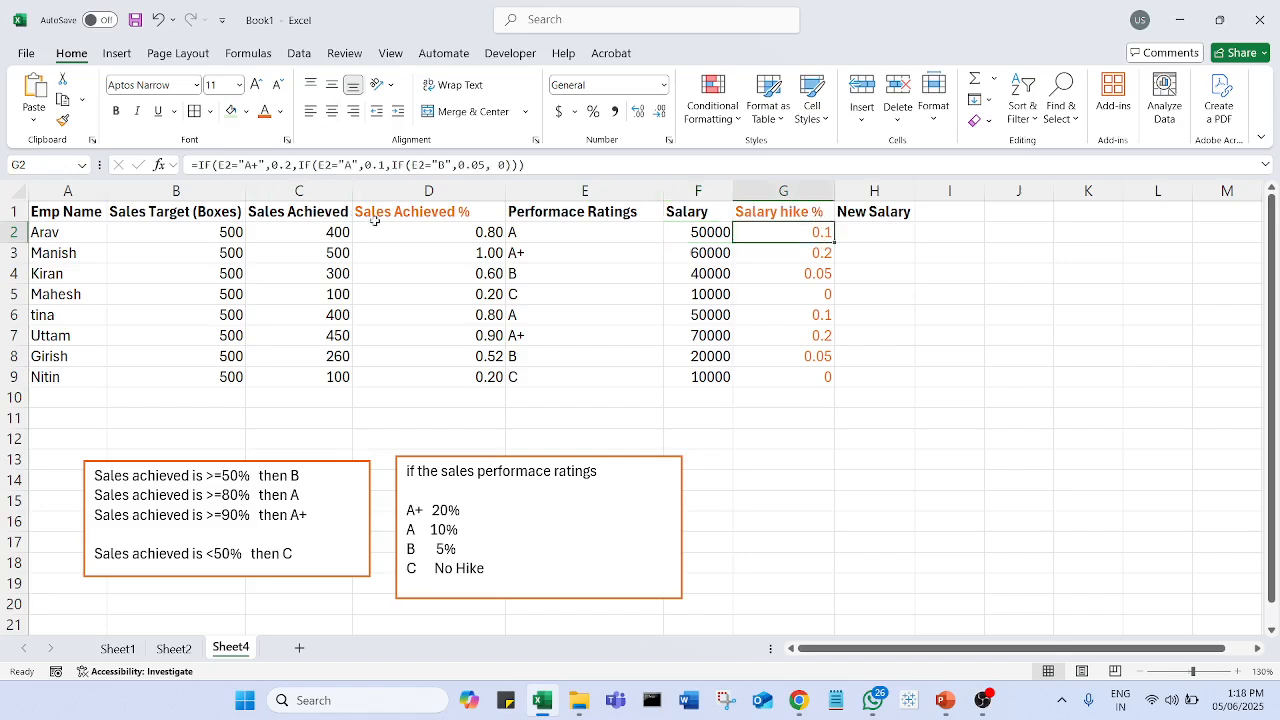
click(556, 234)
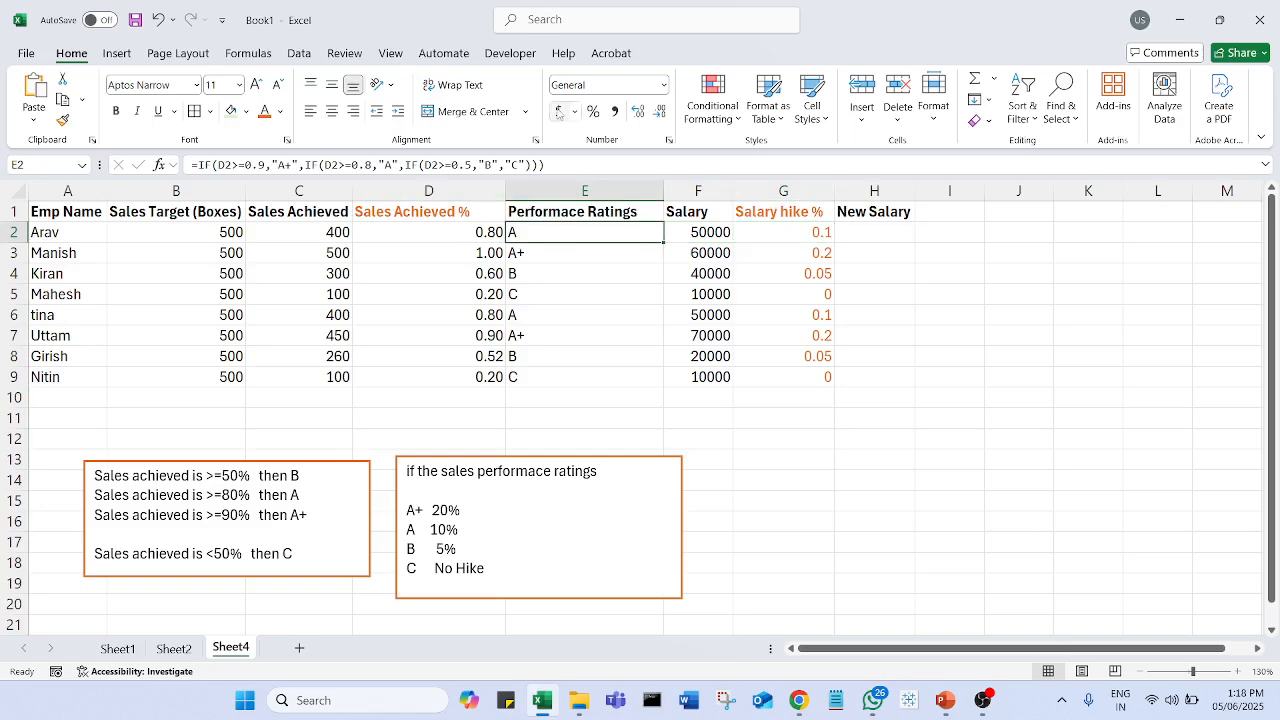
click(462, 233)
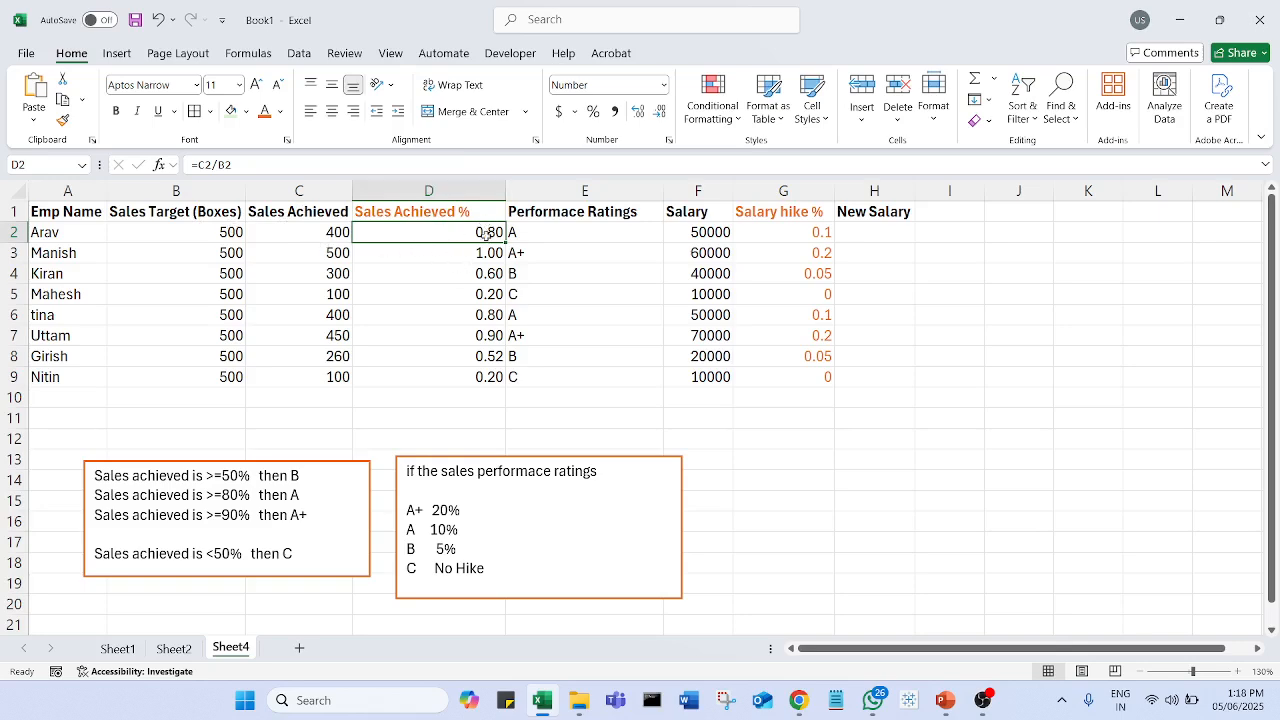
- Calculate the first employee's new salary in H2 with the formula =F2+F2*G2
click(890, 233)
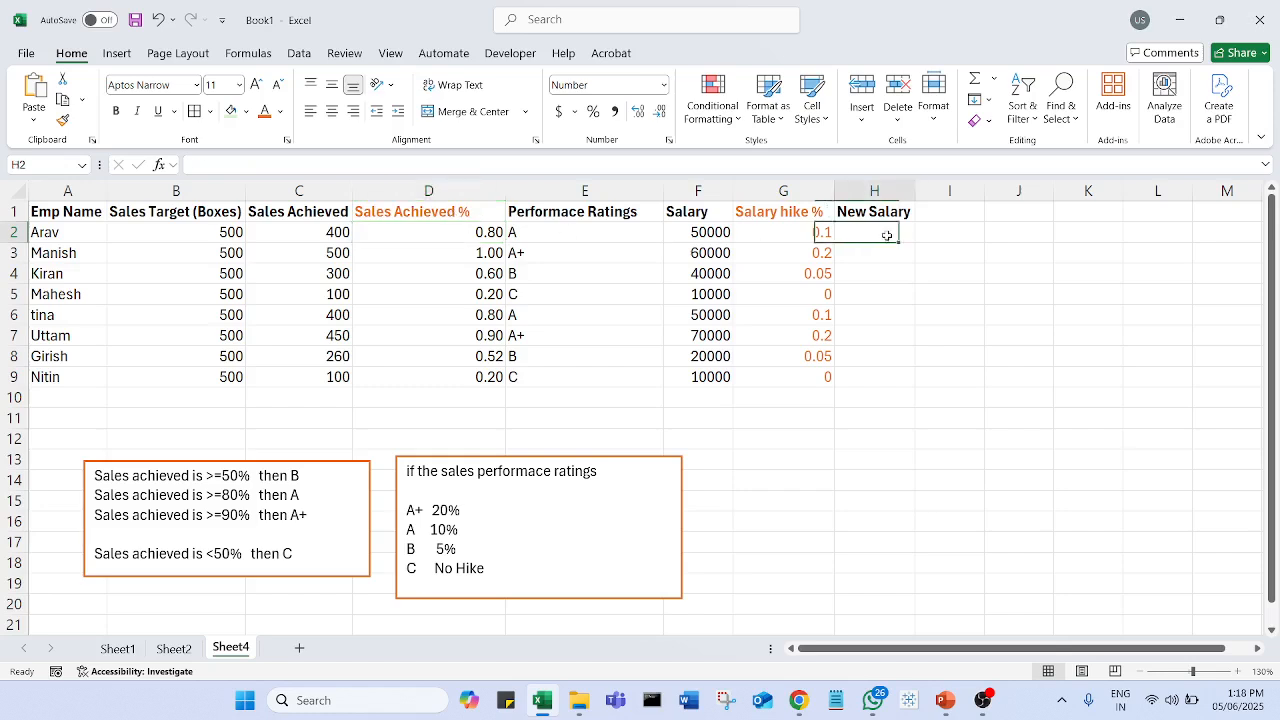
text(=)
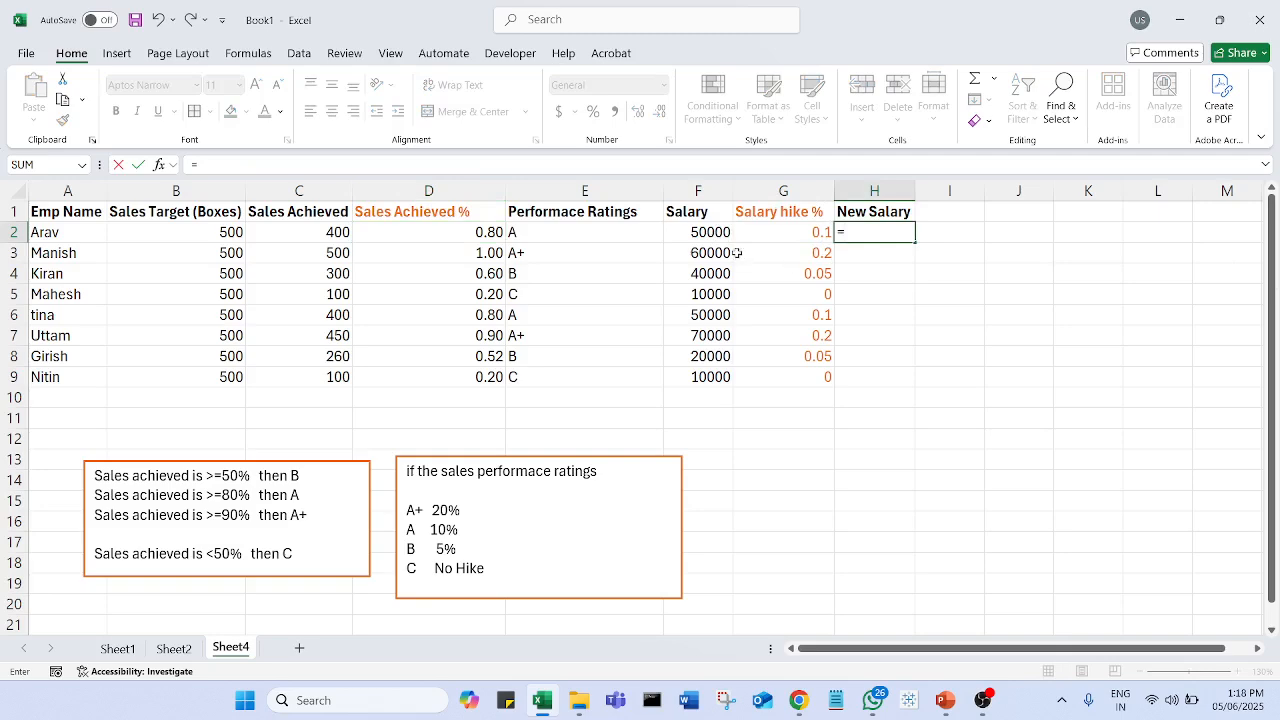
click(712, 232)
text(+)
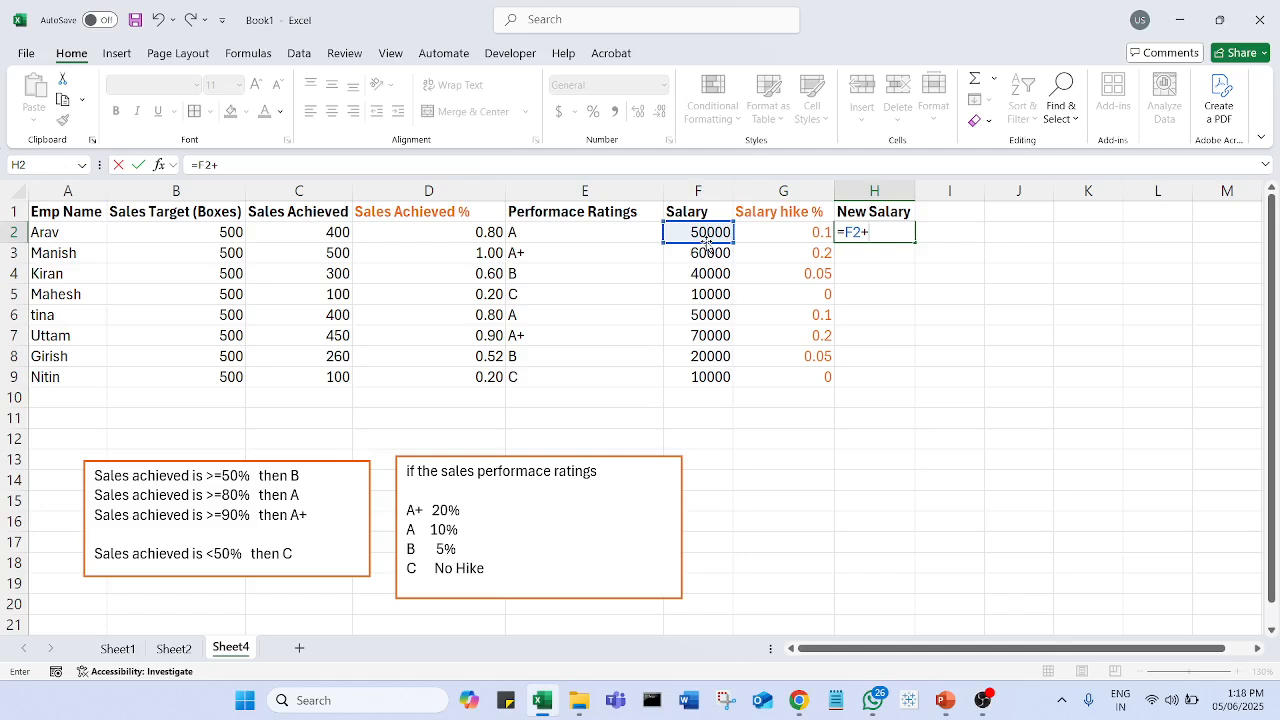
click(709, 236)
text(*)
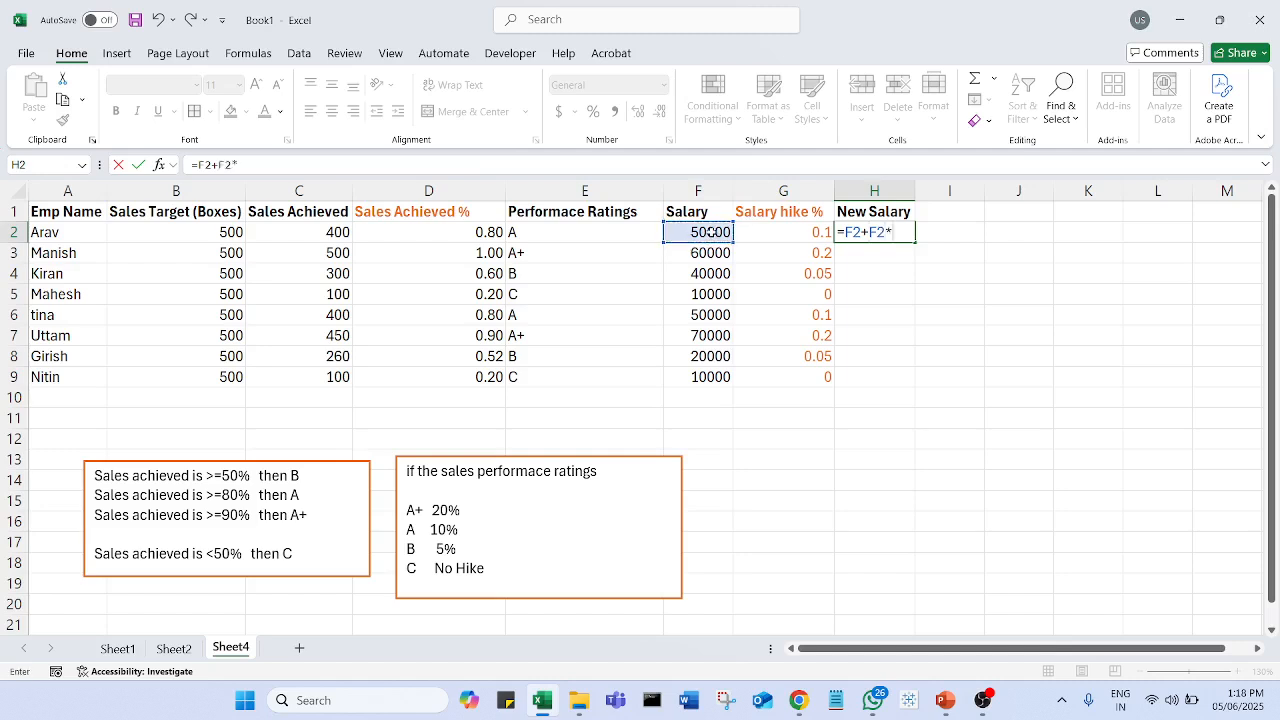
click(786, 234)
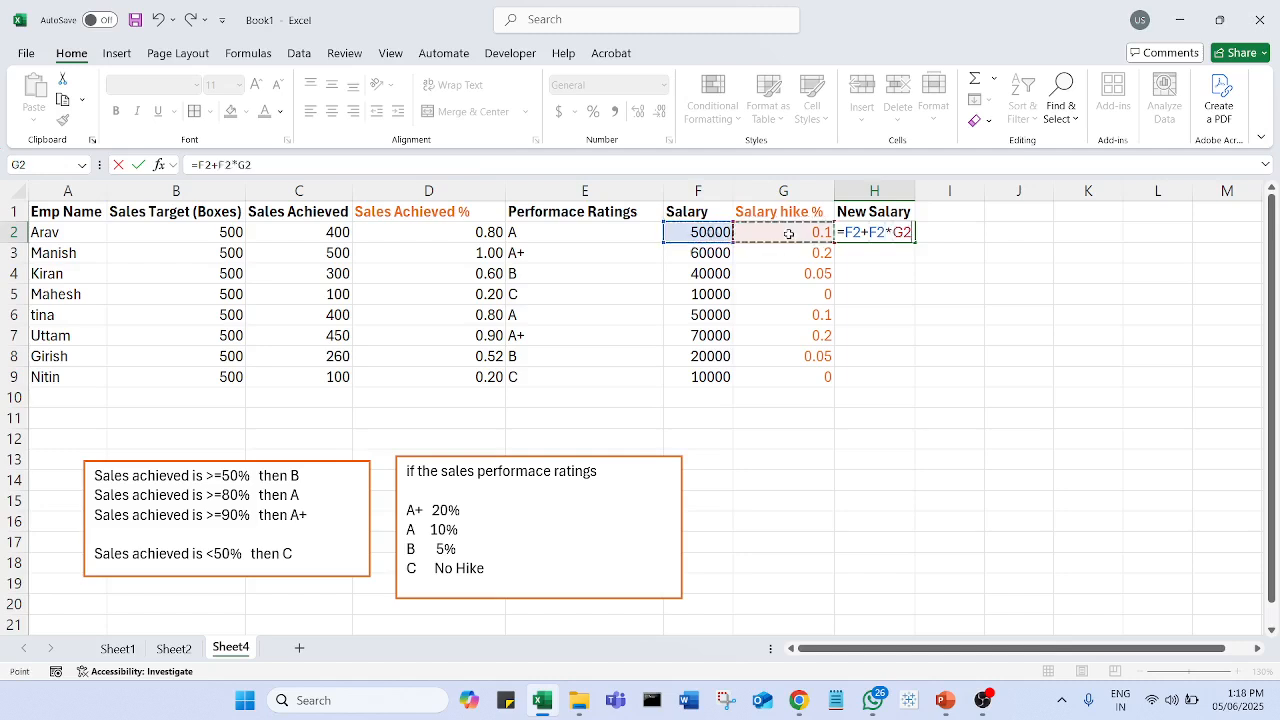
key(Return)
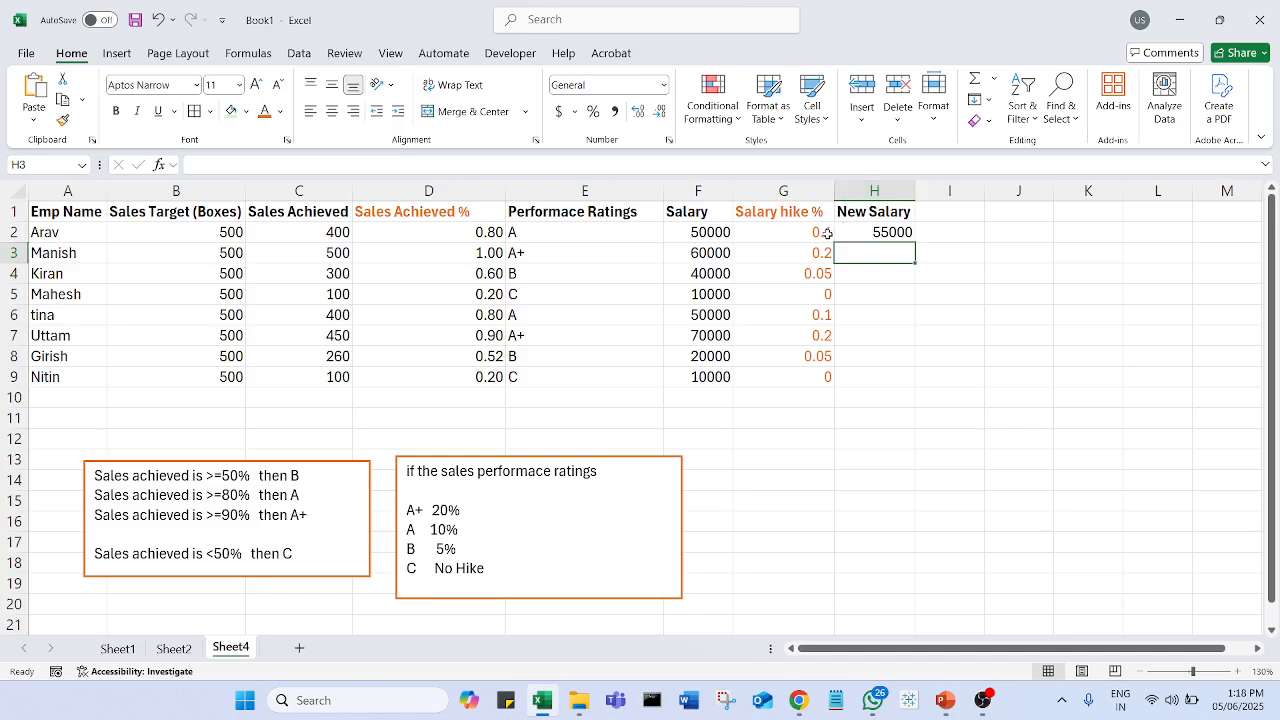
- Format the salary hike values in G2:G9 to show two decimal places
click(828, 233)
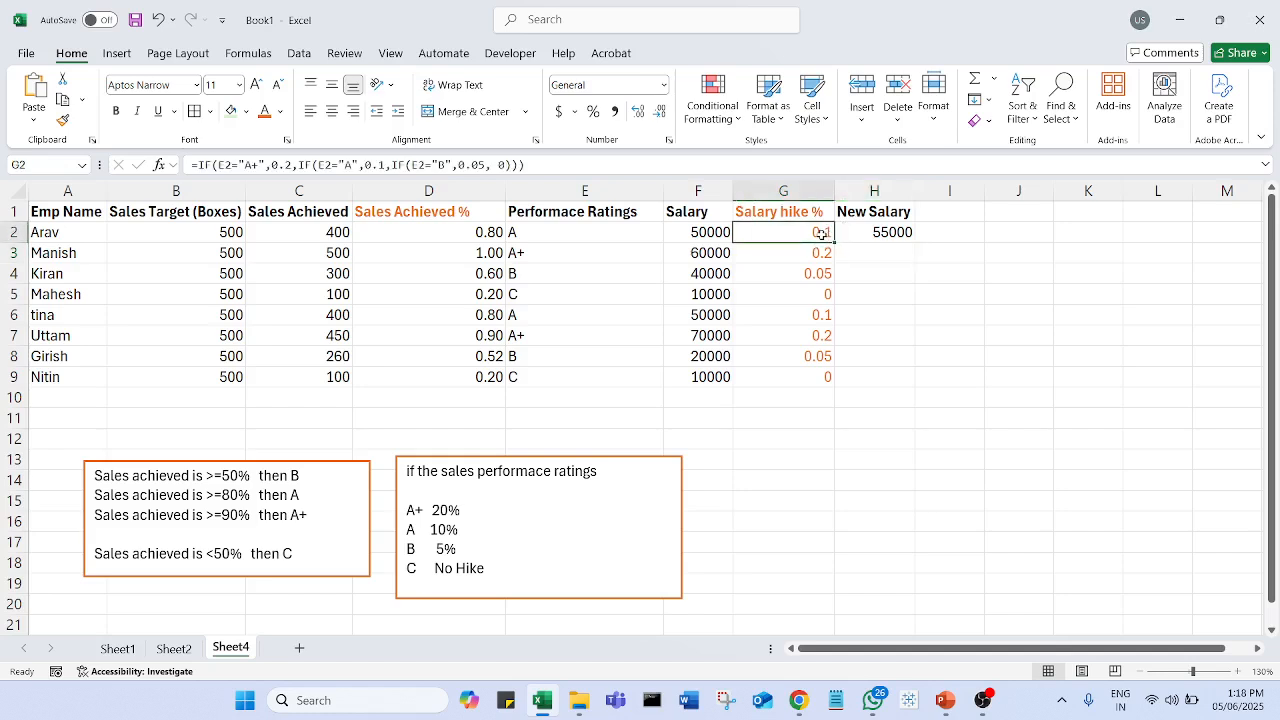
drag(820, 233, 830, 379)
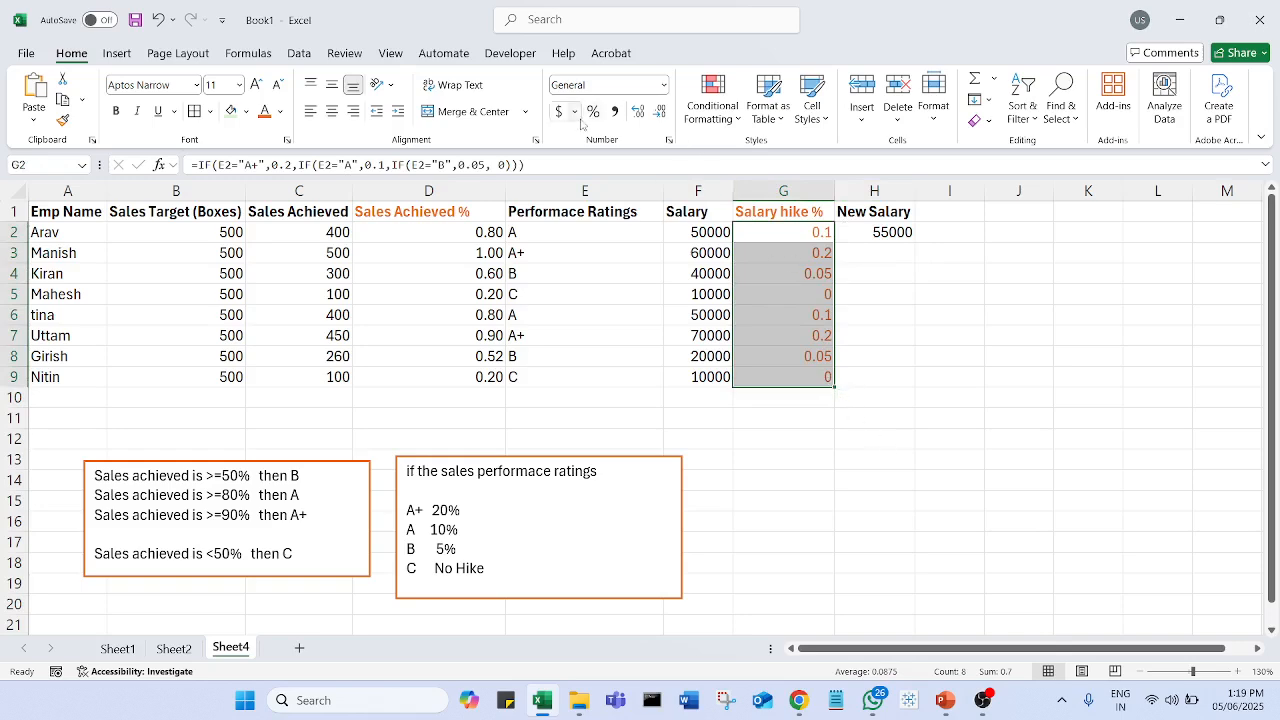
click(636, 116)
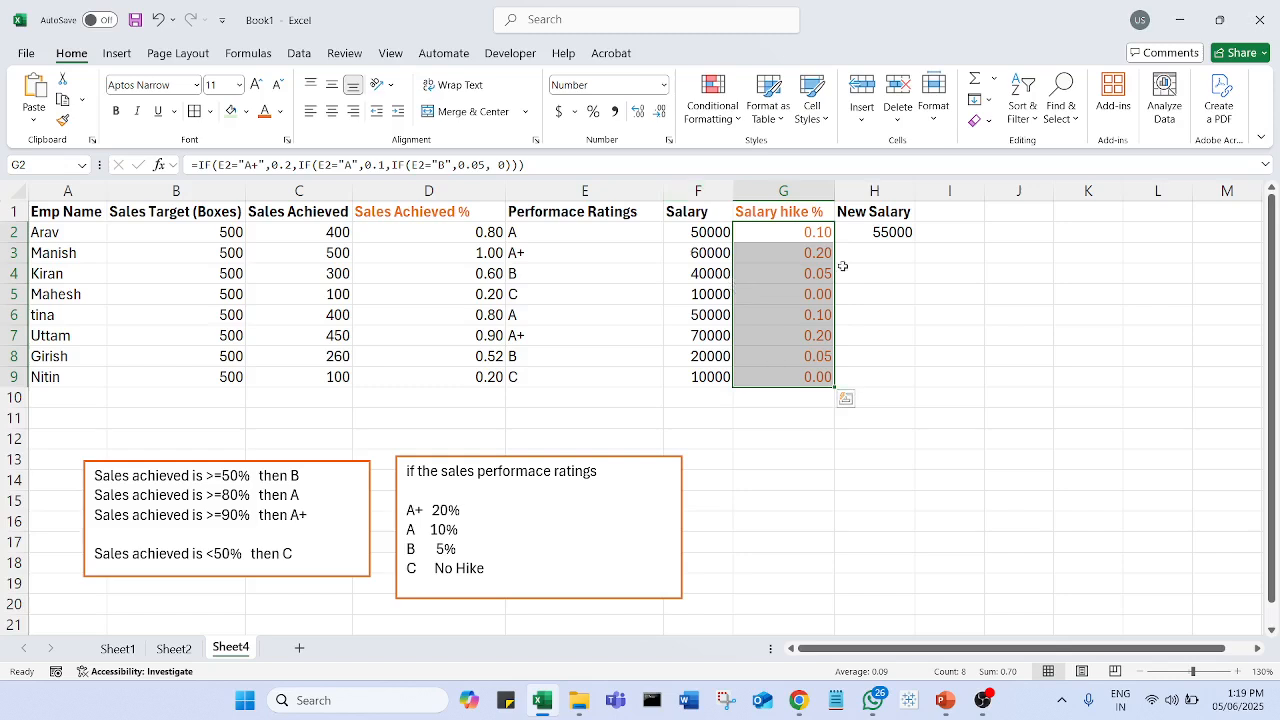
click(1030, 373)
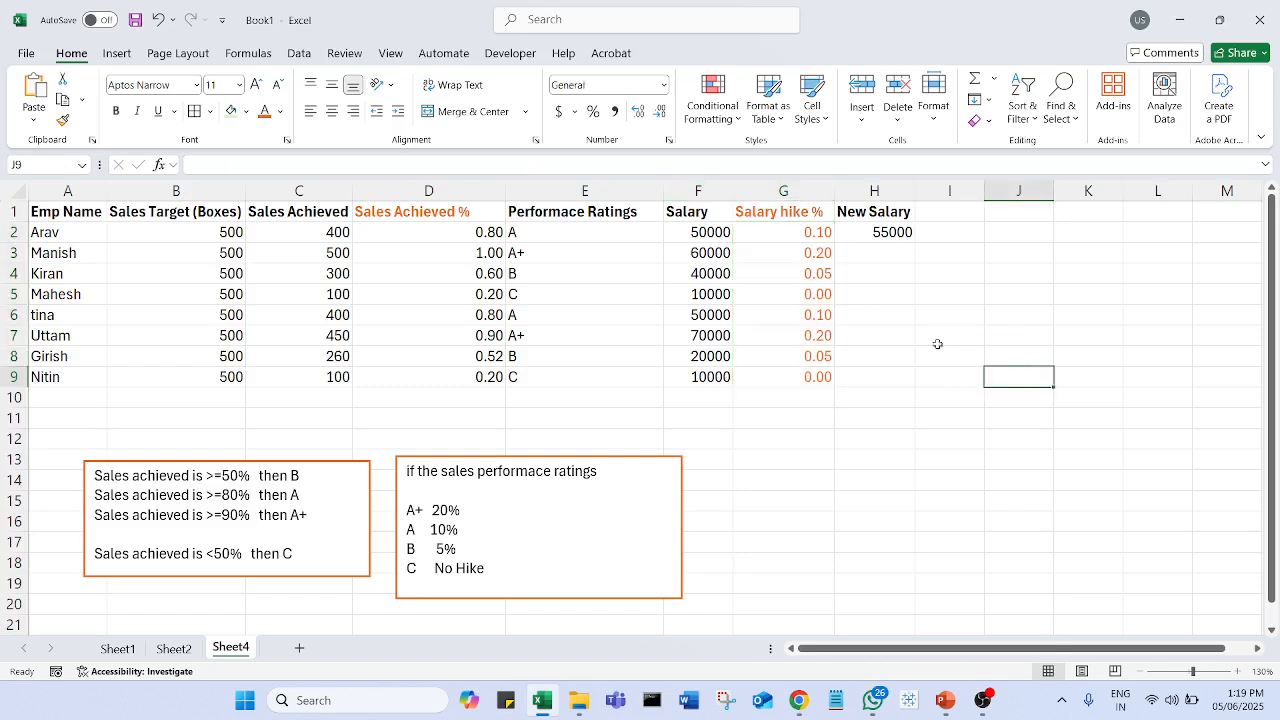
- Fill the New Salary formula from H2 down through H9
click(897, 238)
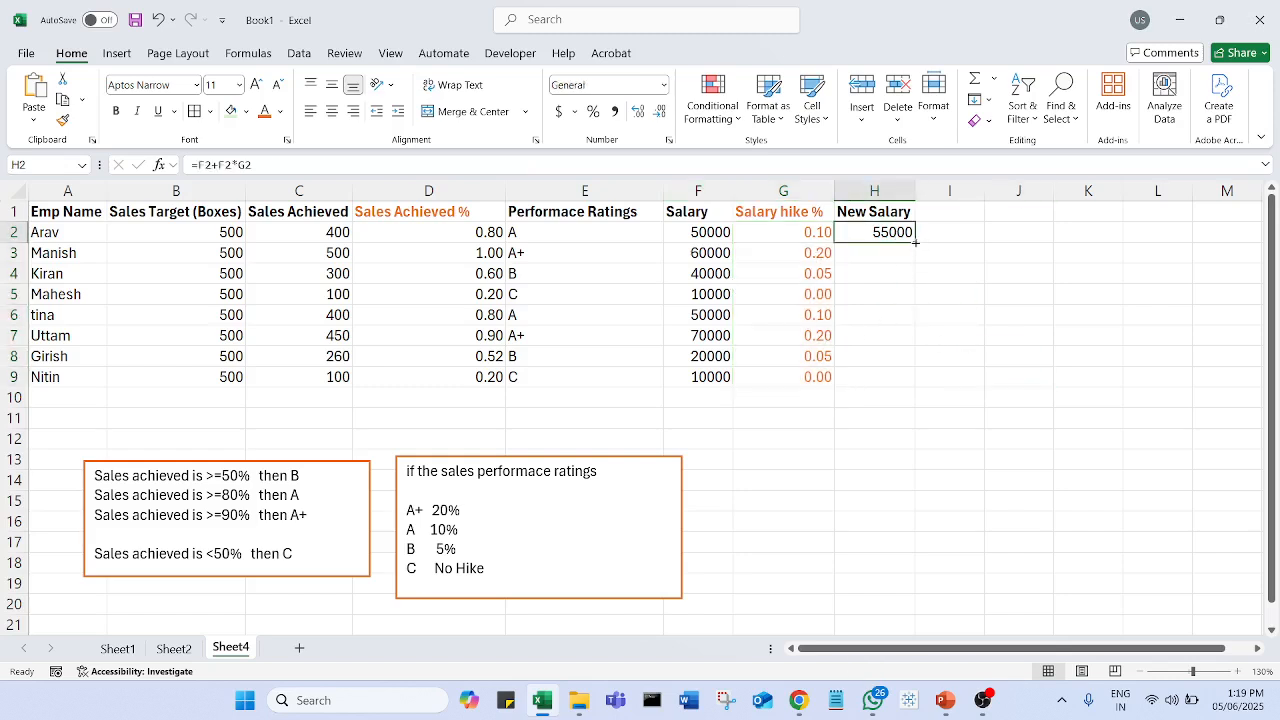
drag(915, 242, 923, 386)
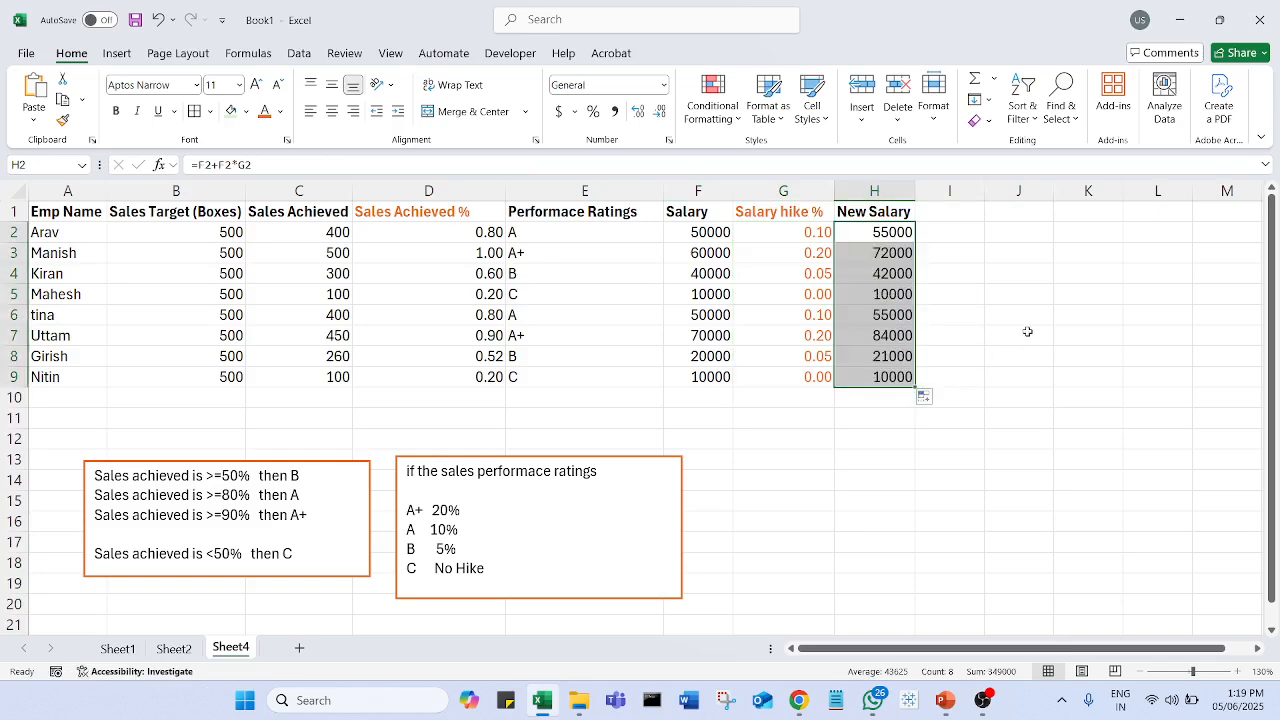
- Review the New Salary formula in H2 and compare the new salary in H7 with the original salary in F7
click(903, 234)
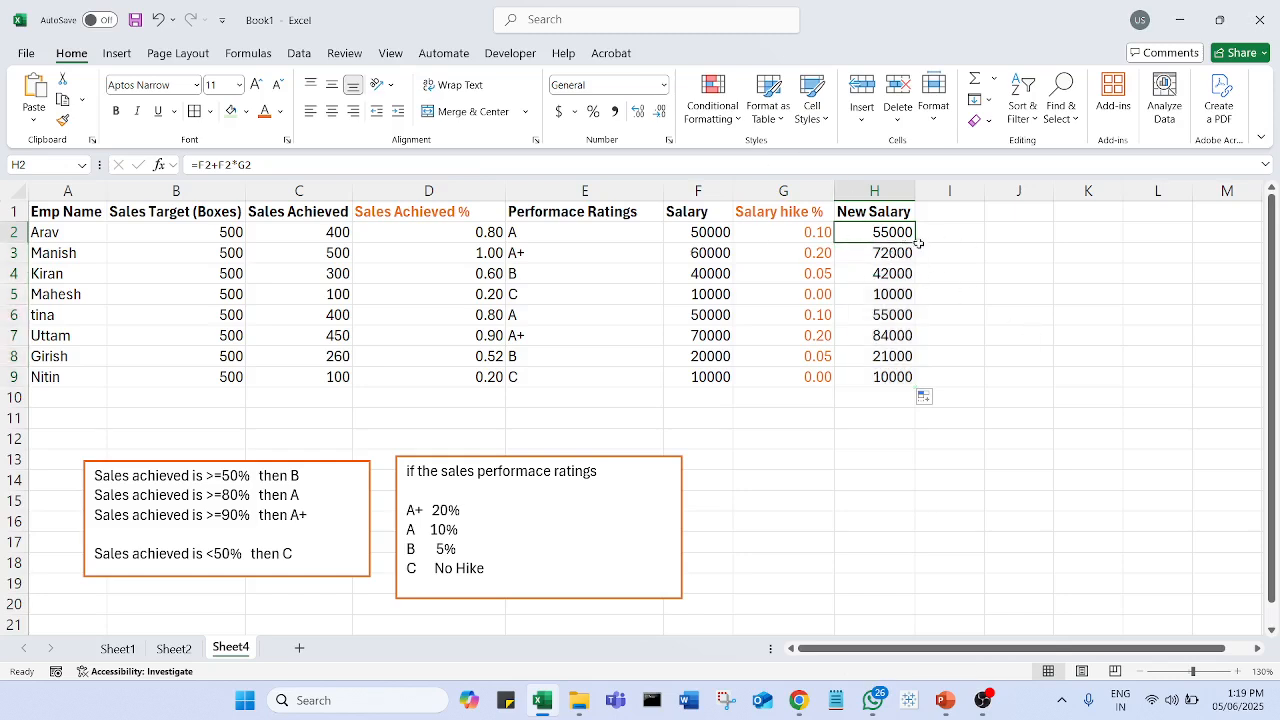
double_click(894, 236)
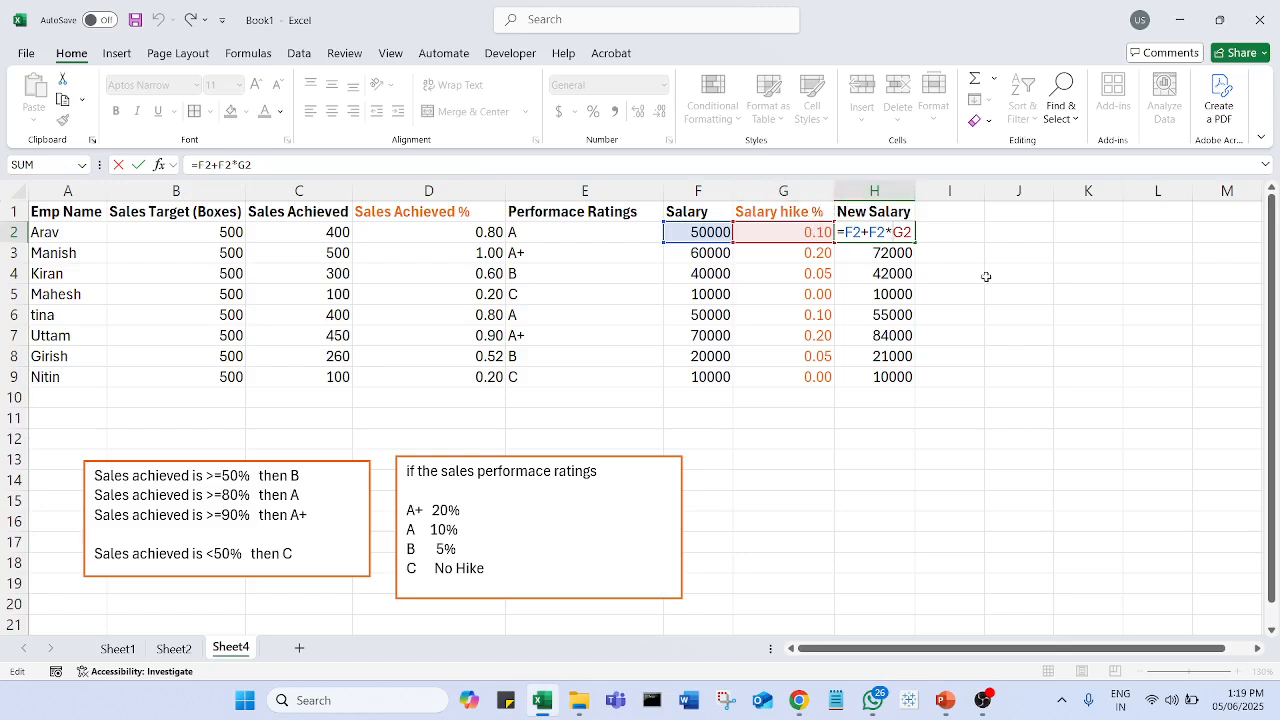
key(Return)
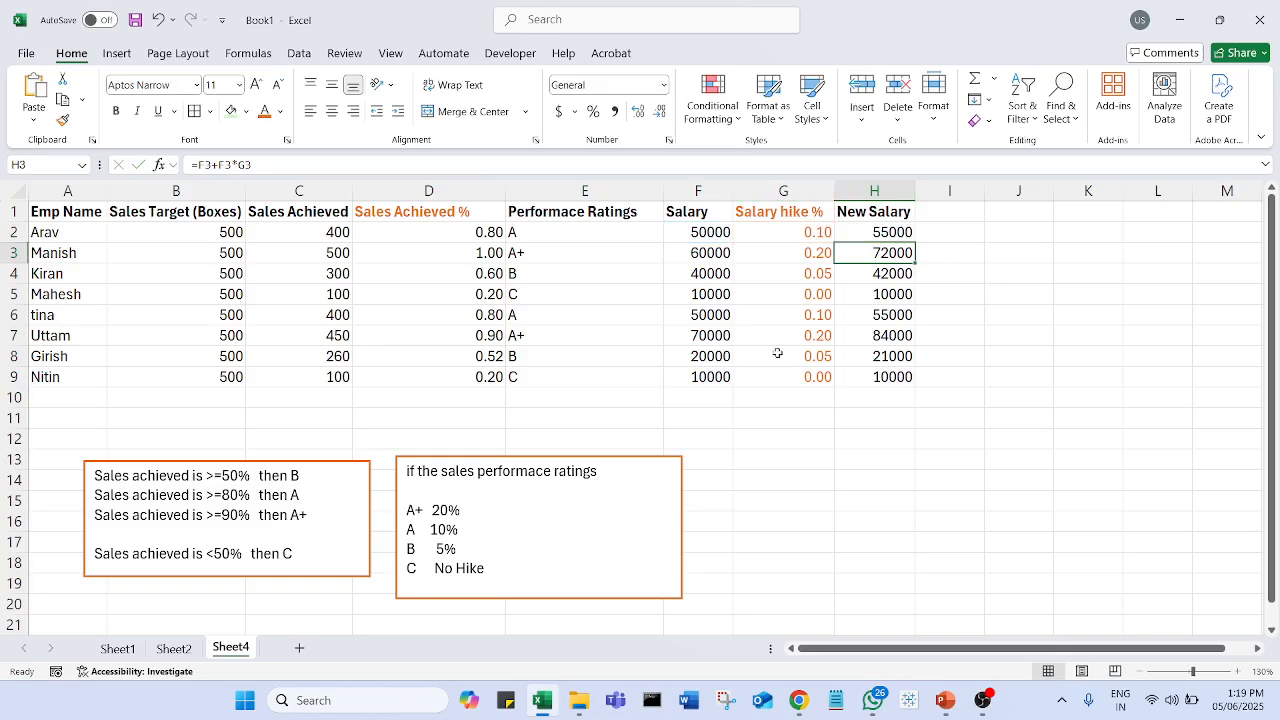
click(875, 344)
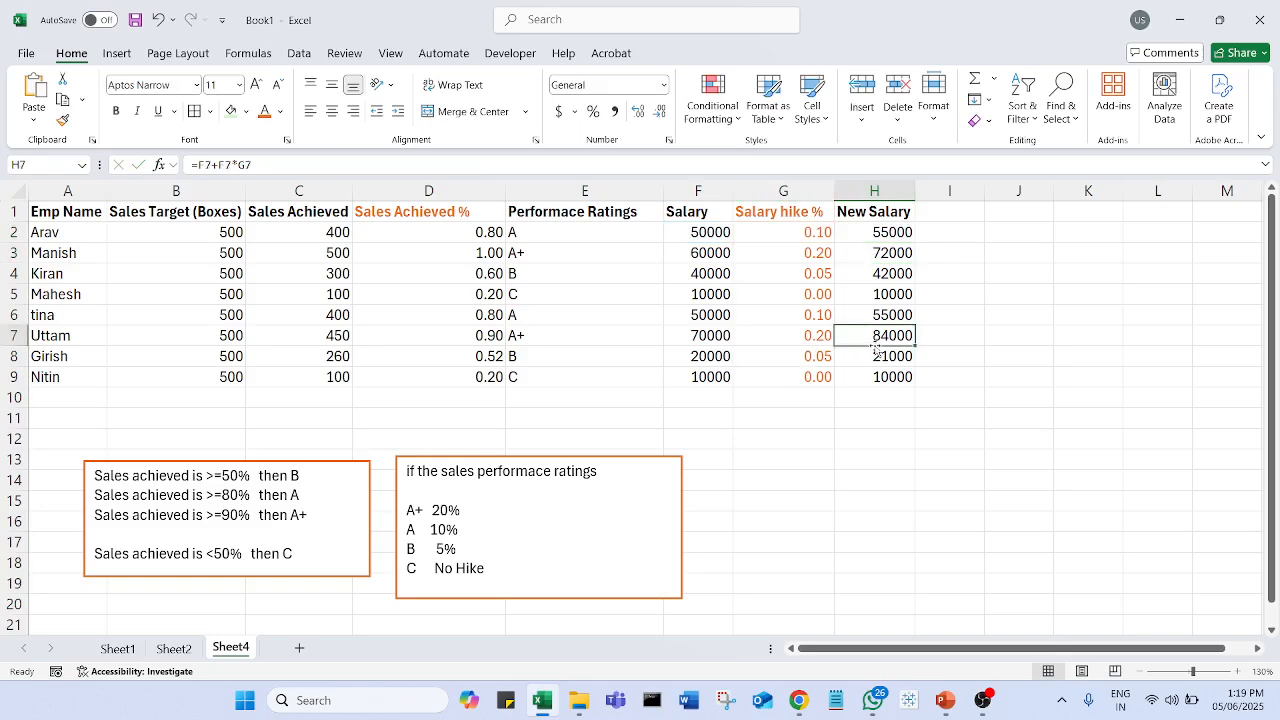
click(716, 338)
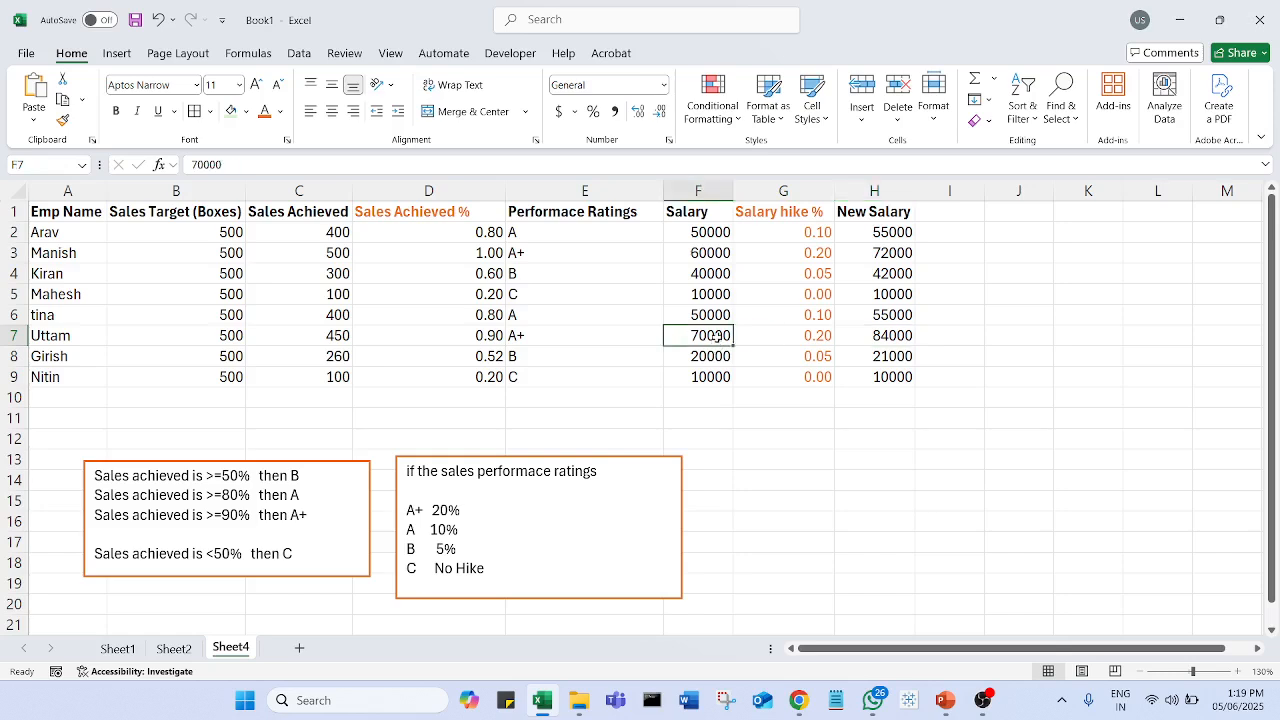